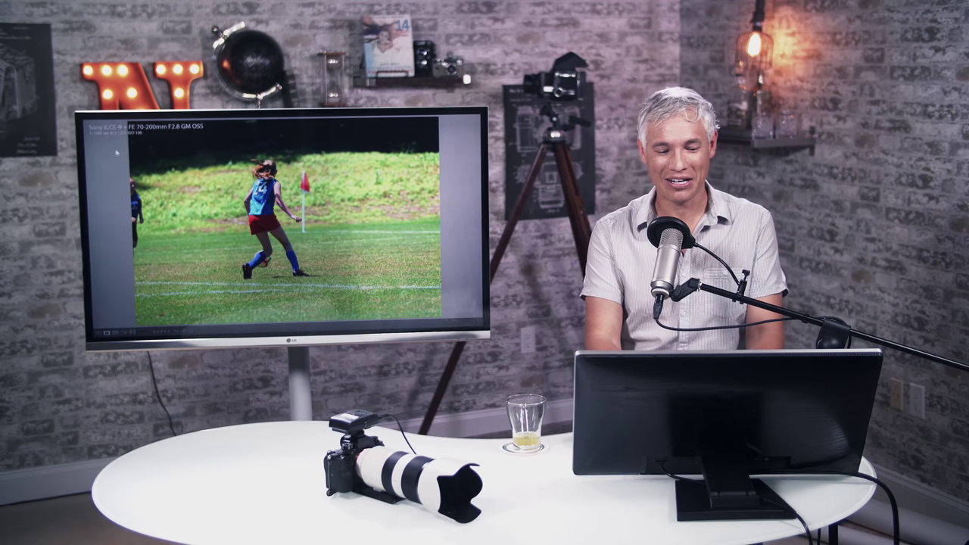
# - Advance to burst frame DSC01487.JPG and permanently delete it from disk
pyautogui.press('Right')
pyautogui.press('Right')
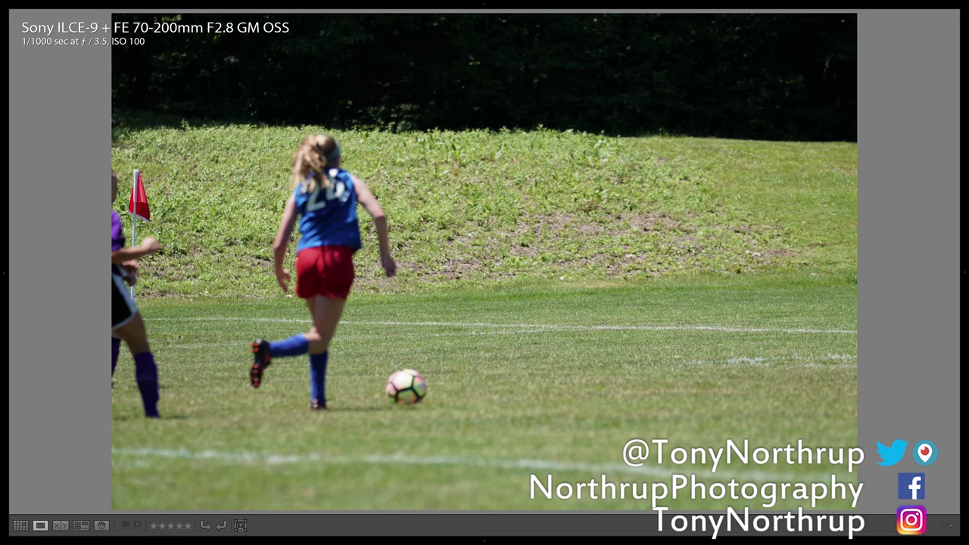
pyautogui.press('Delete')
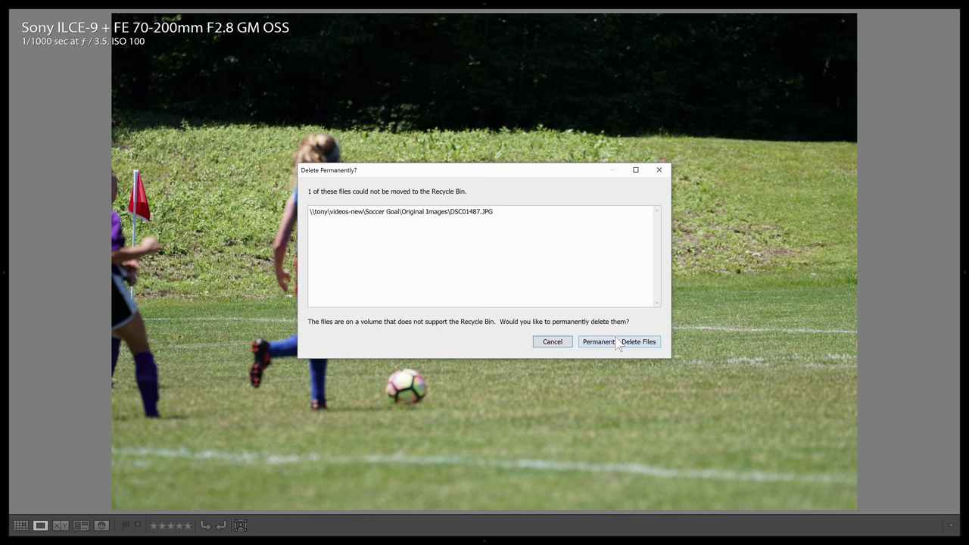
pyautogui.press('Delete')
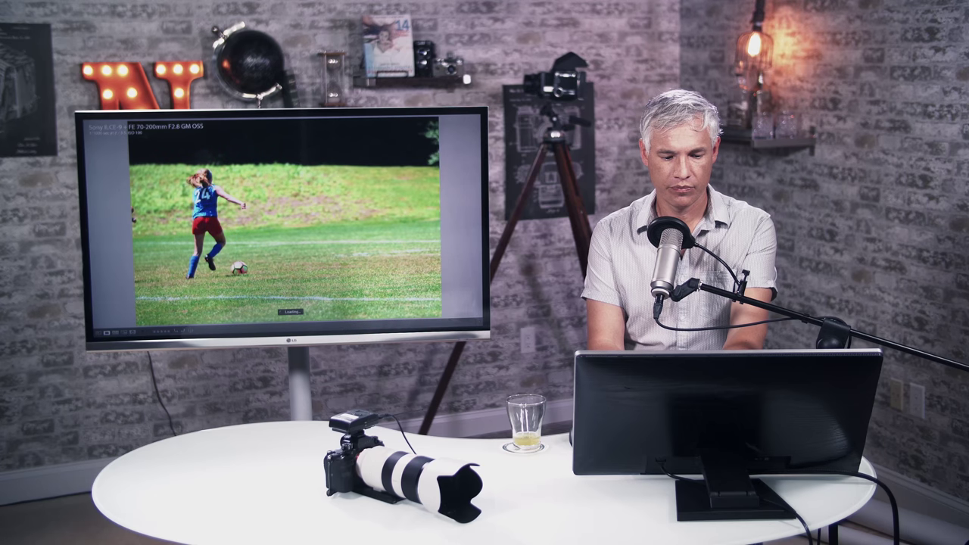
# - Advance through the next burst frames to the player about to strike the ball
pyautogui.press('Right')
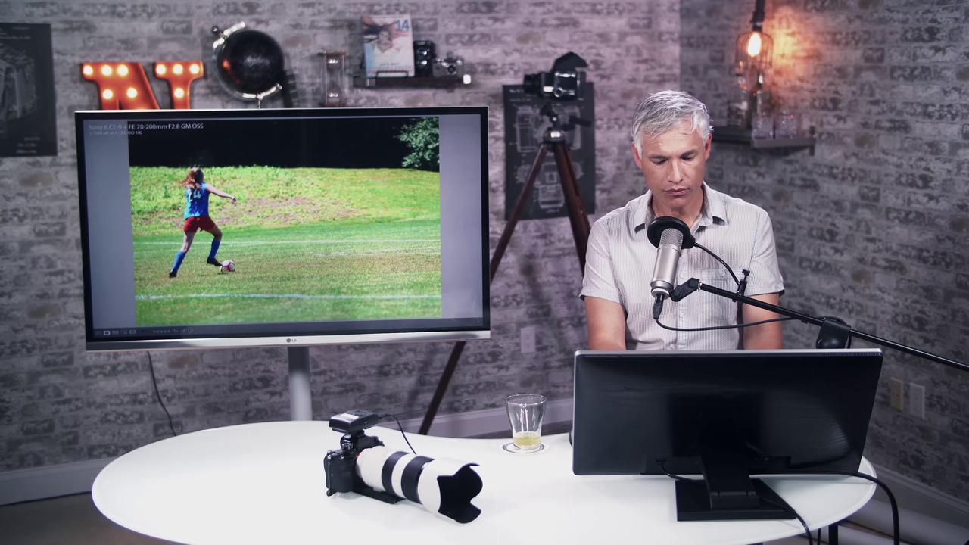
pyautogui.press('Right')
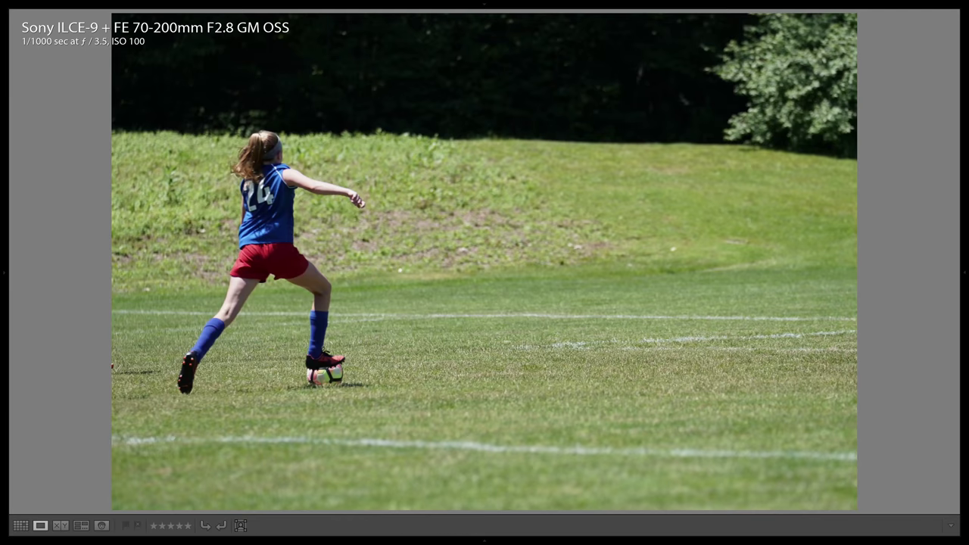
pyautogui.press('Right')
pyautogui.press('Right')
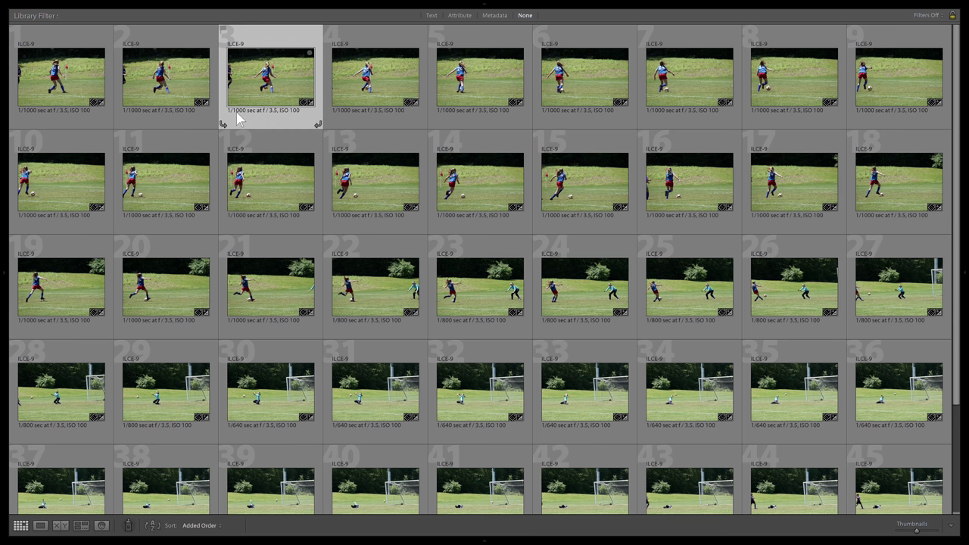
# - Select burst photos 3 through 49 and show index numbers on the thumbnails
pyautogui.scroll(-2, 272, 174)
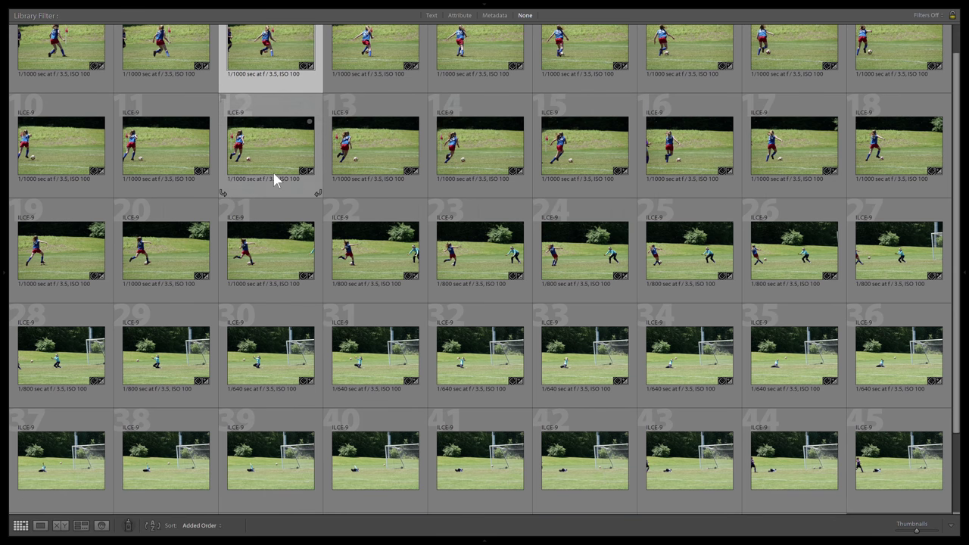
pyautogui.scroll(-2, 381, 333)
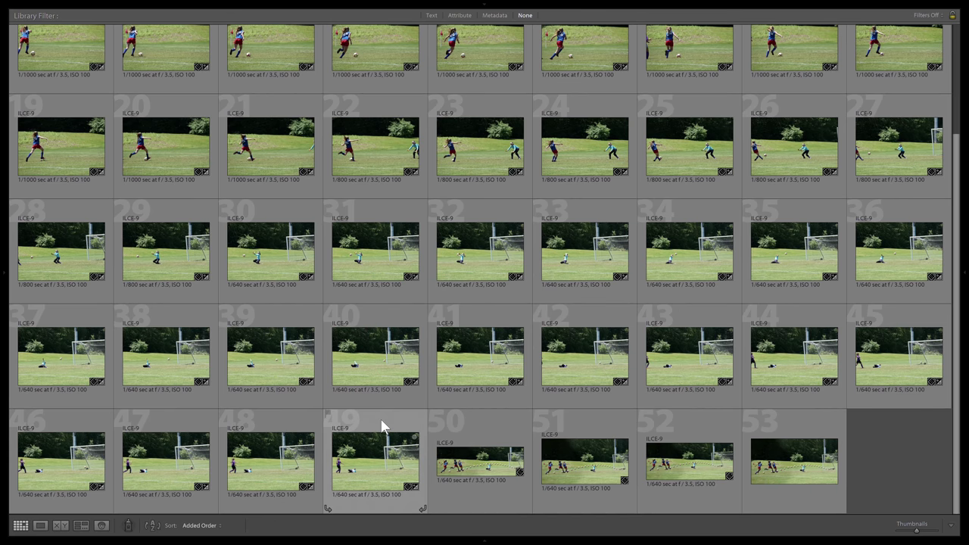
pyautogui.keyDown('shift'); pyautogui.click(382, 426); pyautogui.keyUp('shift')
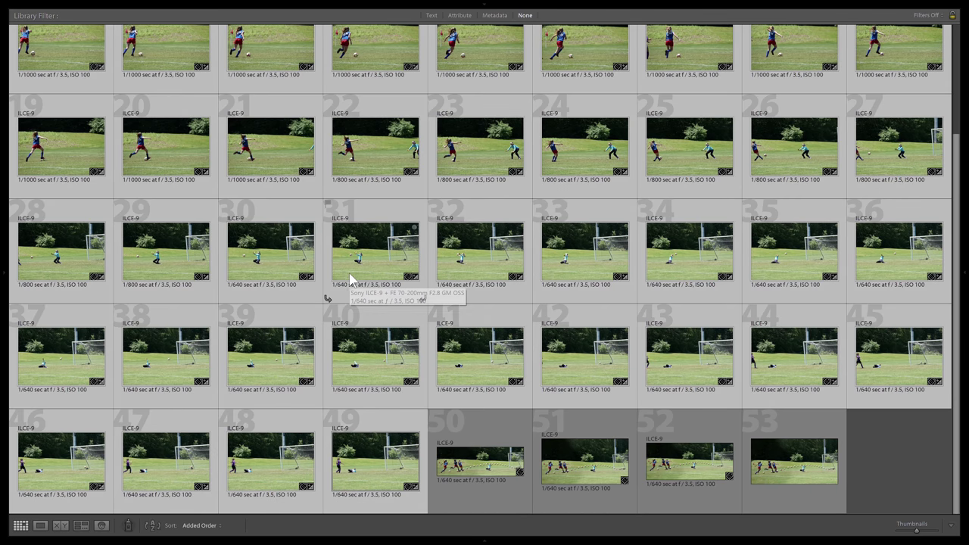
pyautogui.press('j')
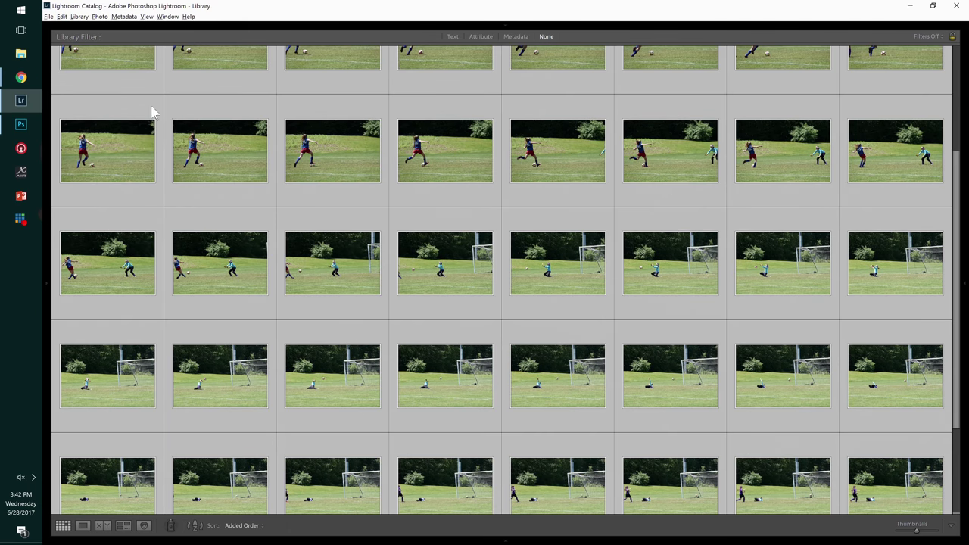
pyautogui.press('j')
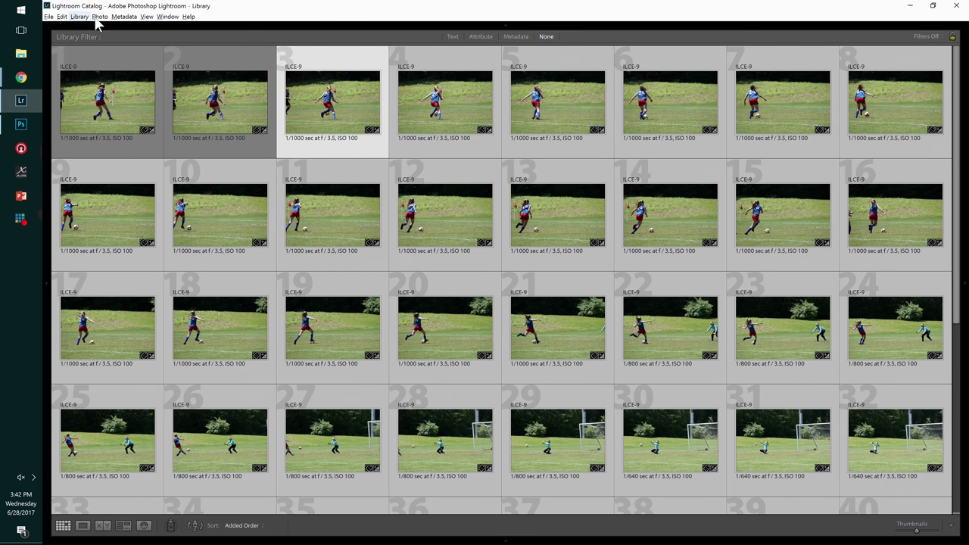
# - Apply Match Total Exposures to the selected photos from the Photo menu
pyautogui.click(100, 17)
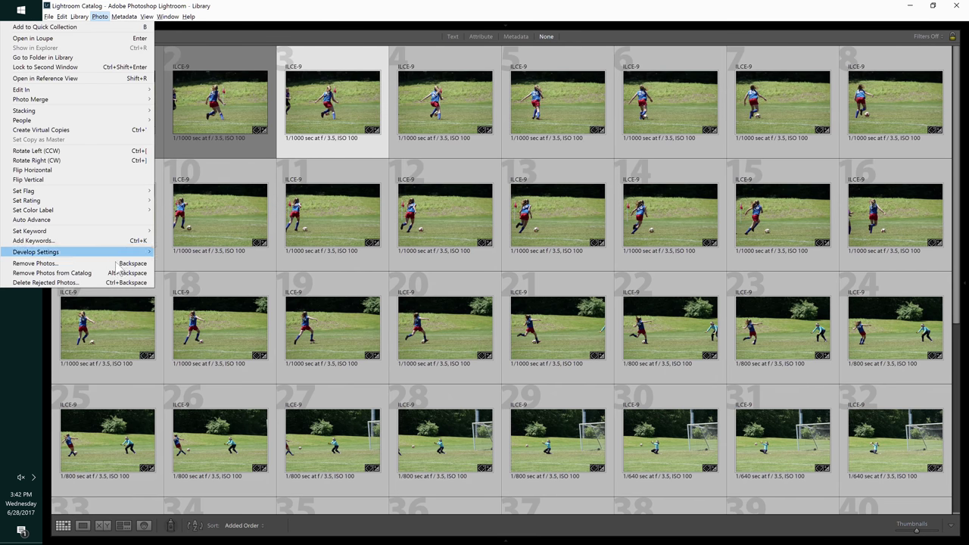
pyautogui.moveTo(134, 253)
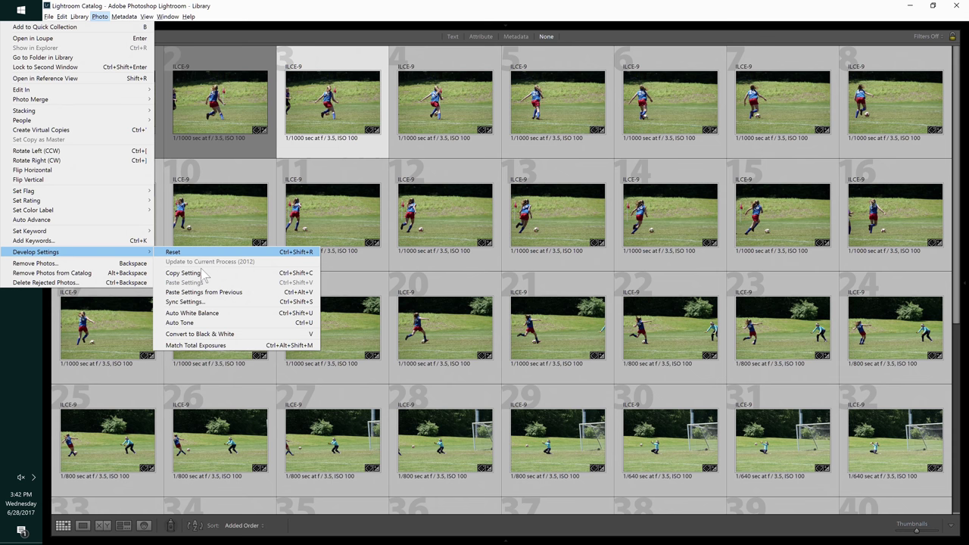
pyautogui.click(236, 347)
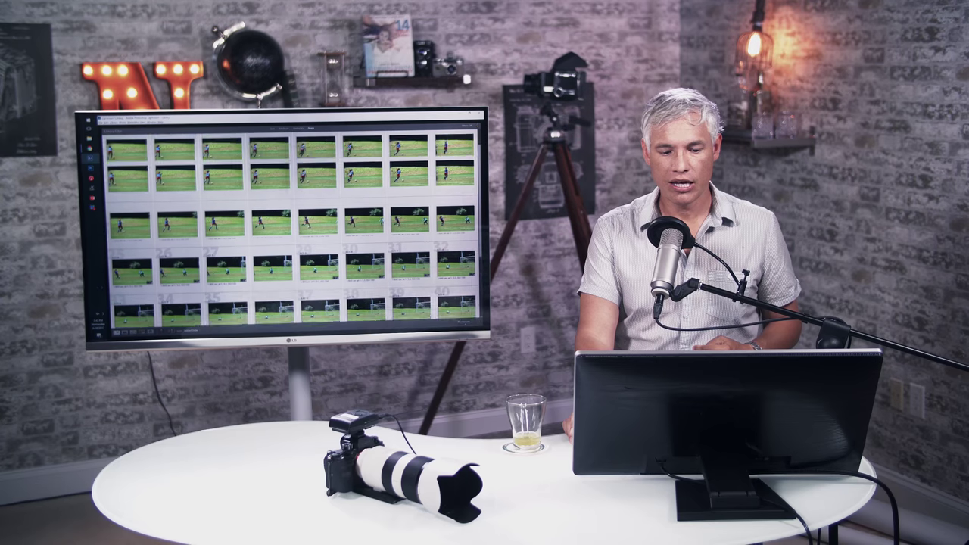
pyautogui.scroll(3, 287, 228)
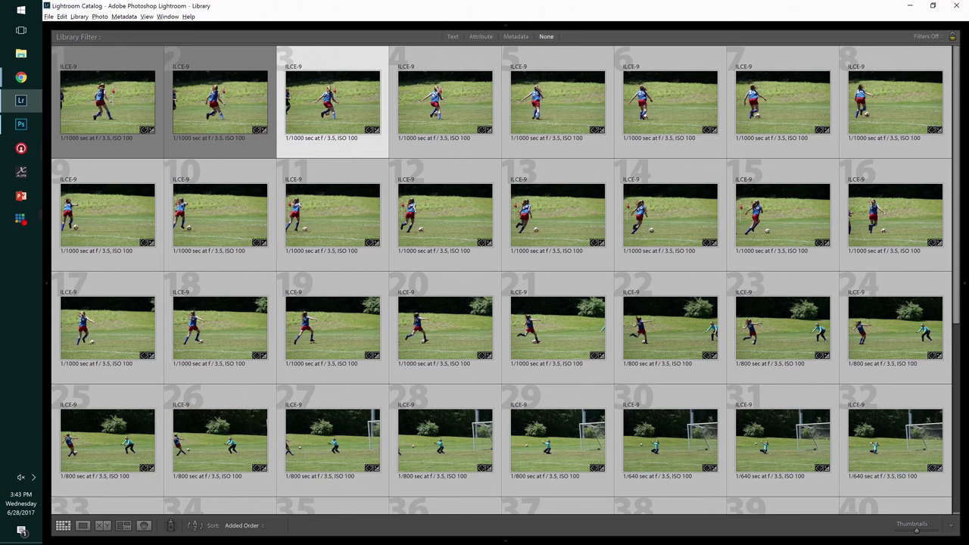
pyautogui.moveTo(965, 259)
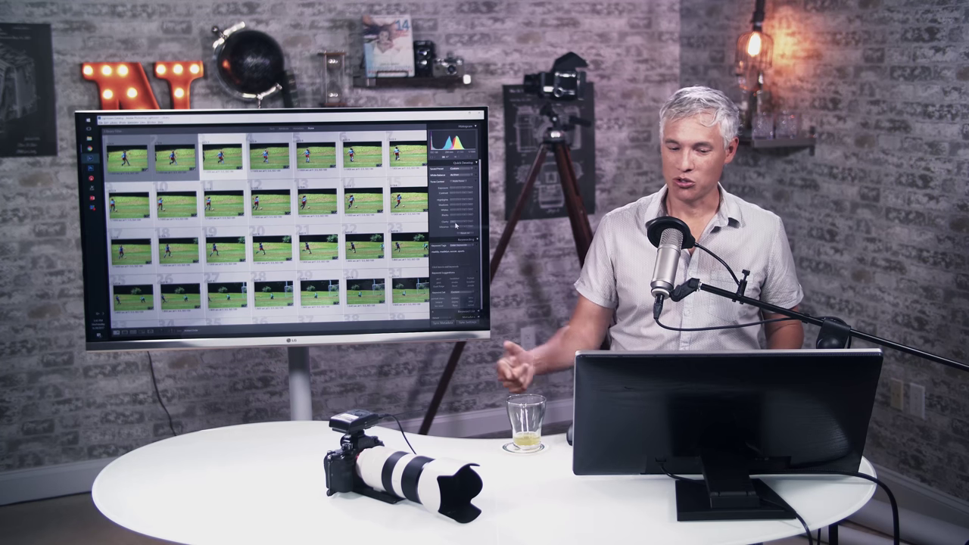
pyautogui.press('Tab')
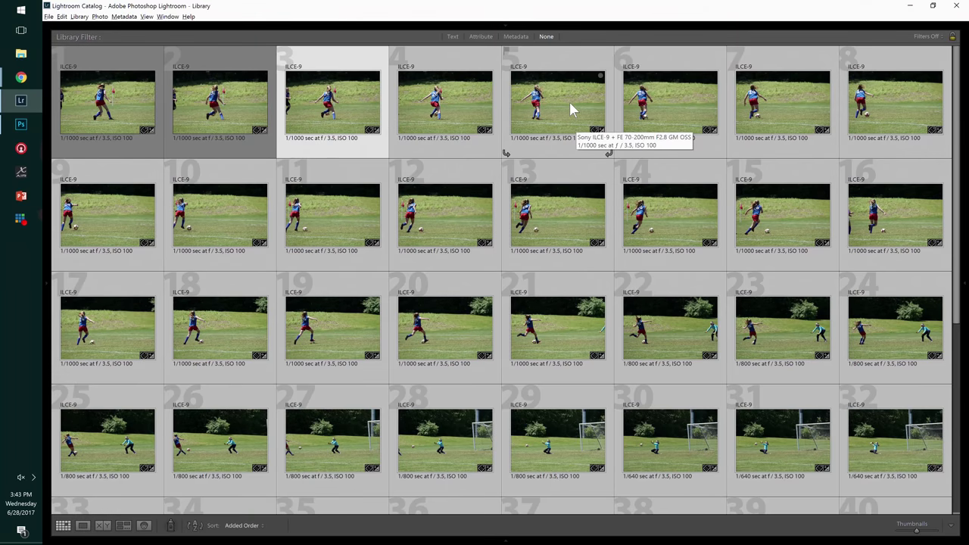
# - Send the selected burst photos to Photoshop with Edit In > Open as Layers
pyautogui.rightClick(572, 106)
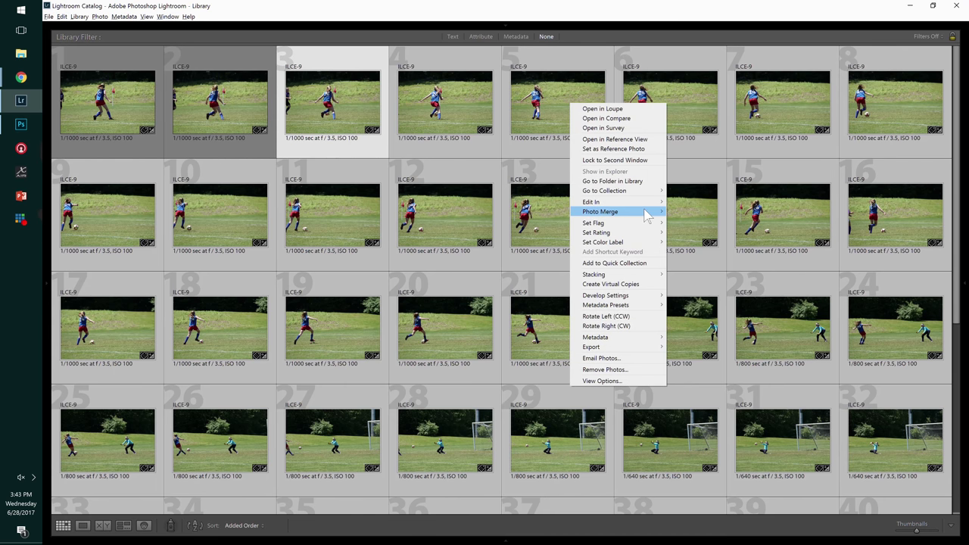
pyautogui.moveTo(649, 205)
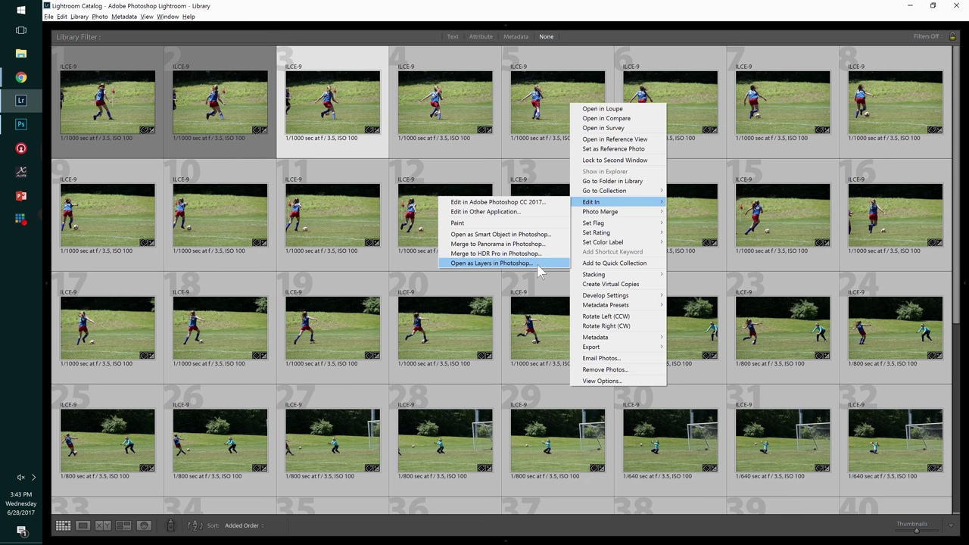
pyautogui.click(539, 271)
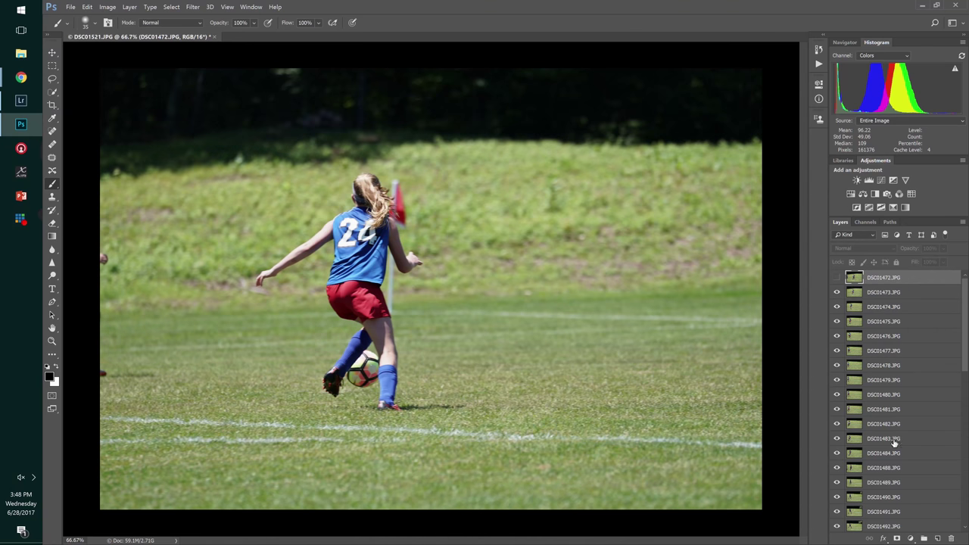
# - Hide frame layers DSC01473 through DSC01480, then select the DSC01480 layer
pyautogui.click(838, 292)
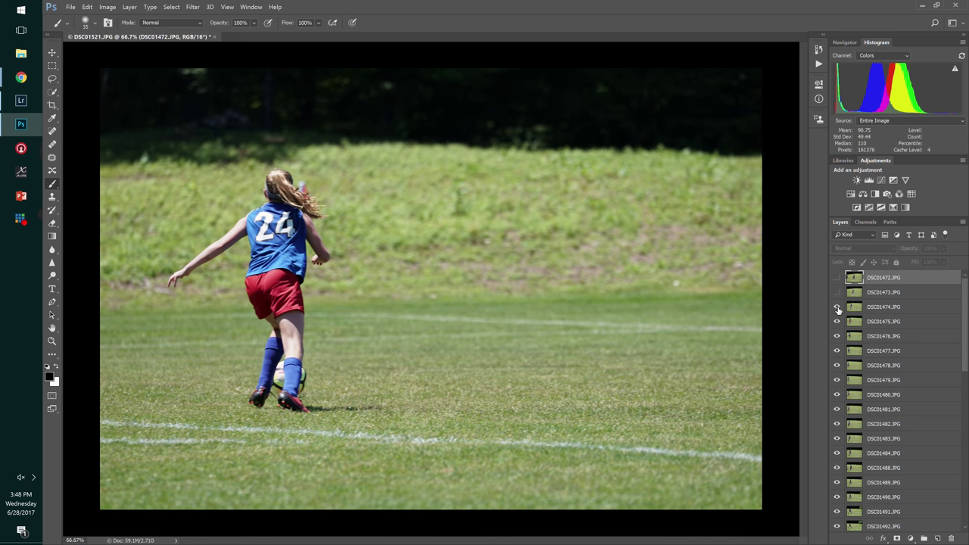
pyautogui.click(837, 306)
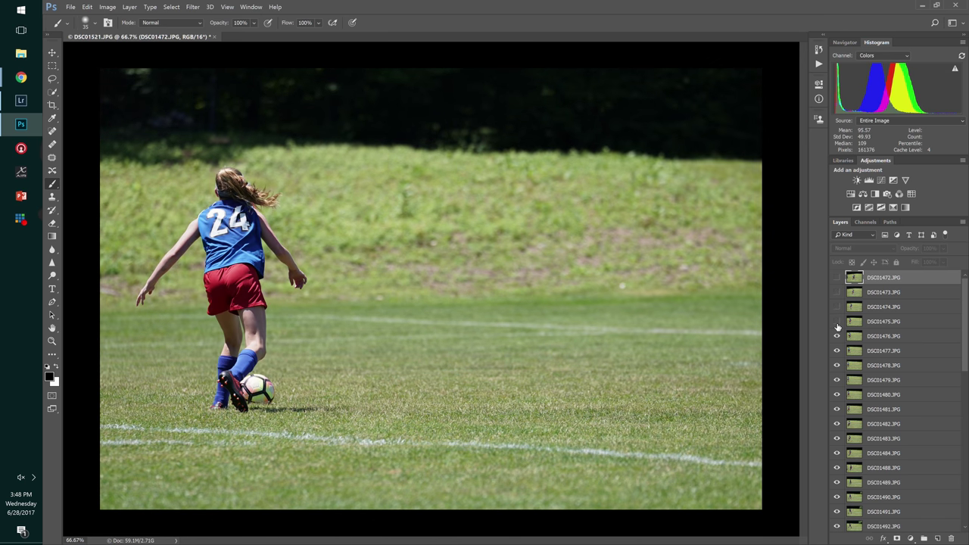
pyautogui.click(837, 321)
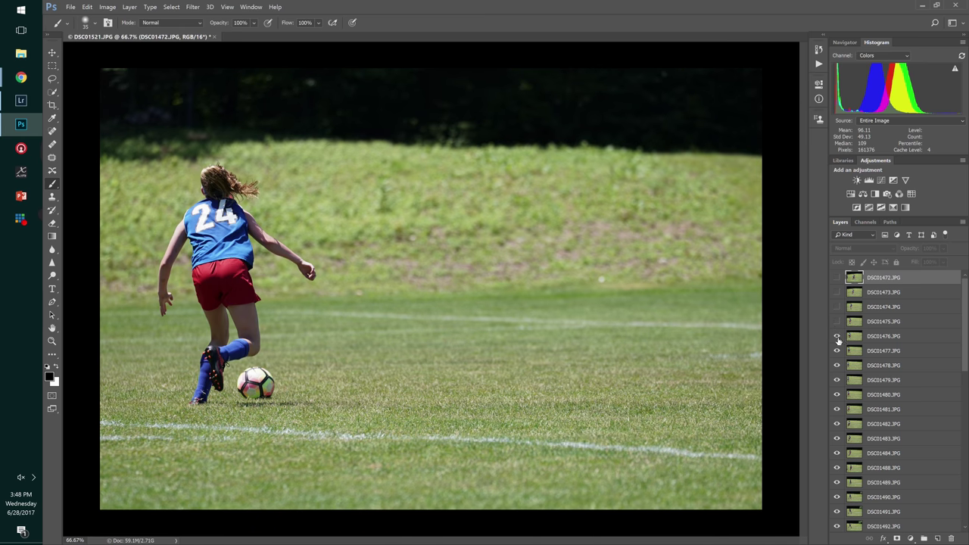
pyautogui.click(837, 336)
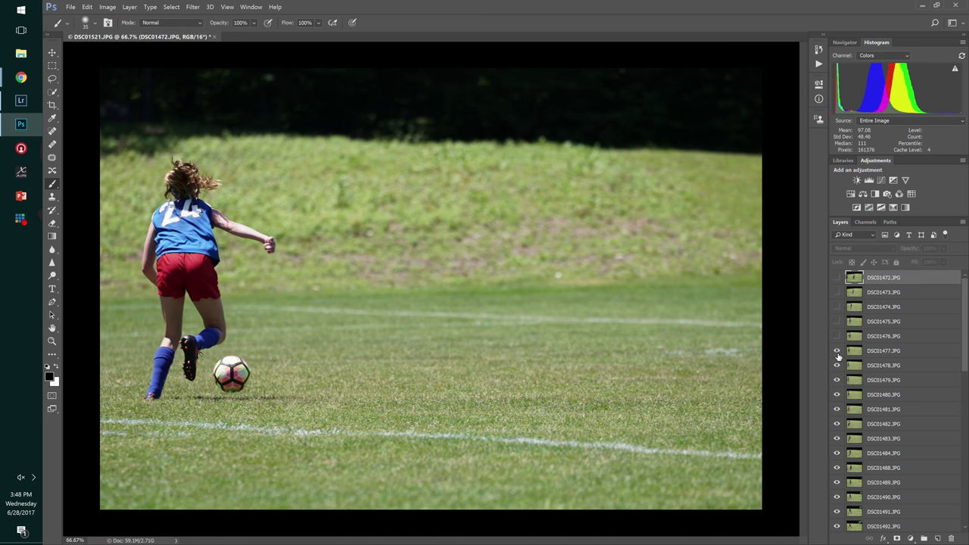
pyautogui.click(837, 351)
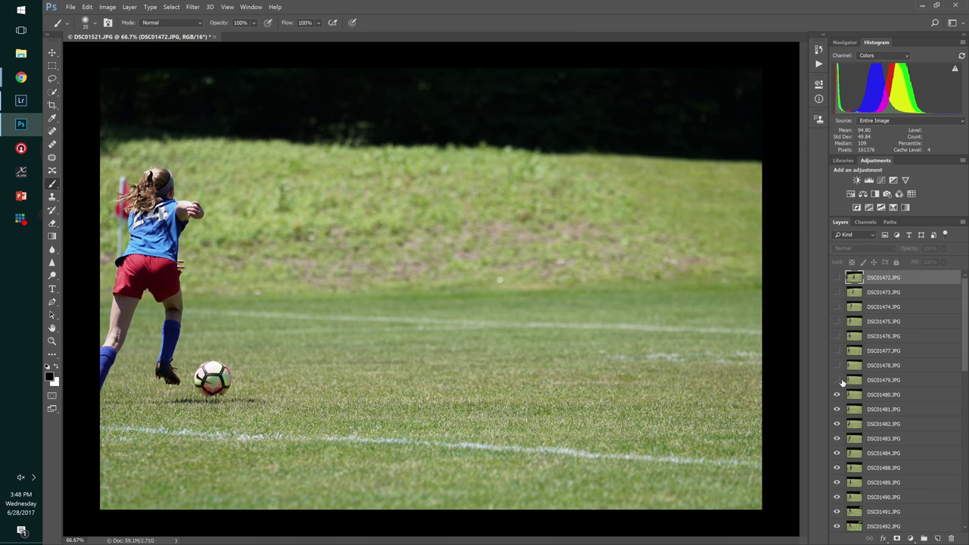
pyautogui.click(835, 395)
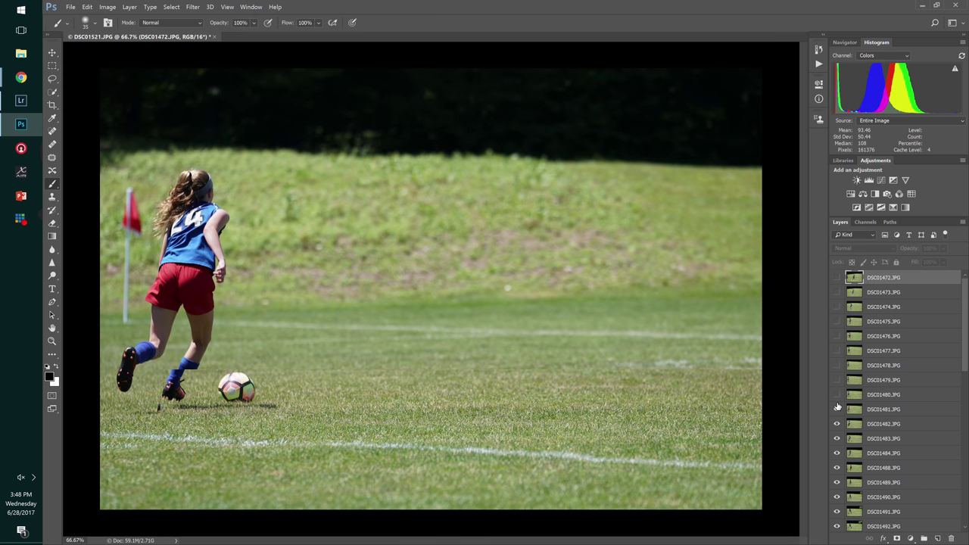
pyautogui.click(891, 399)
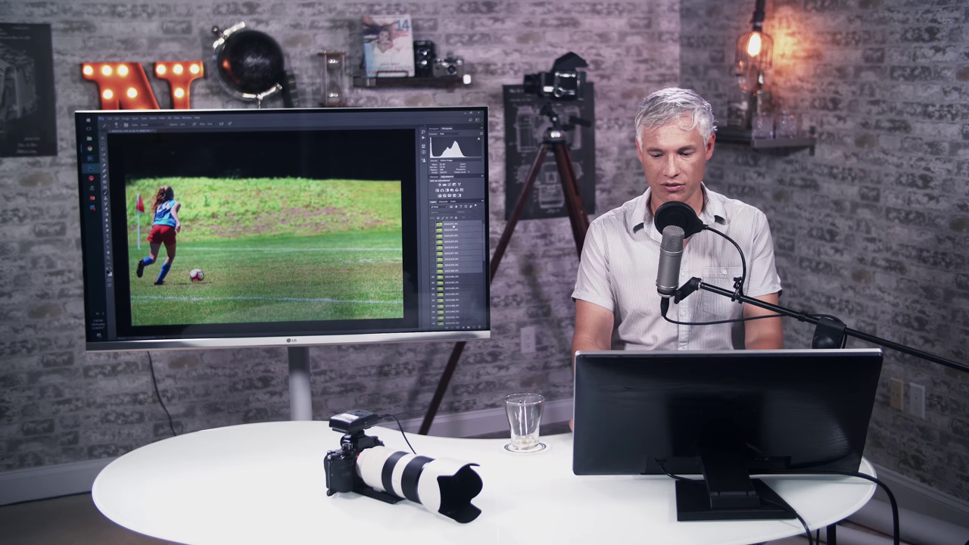
pyautogui.keyDown('shift'); pyautogui.click(877, 280); pyautogui.keyUp('shift')
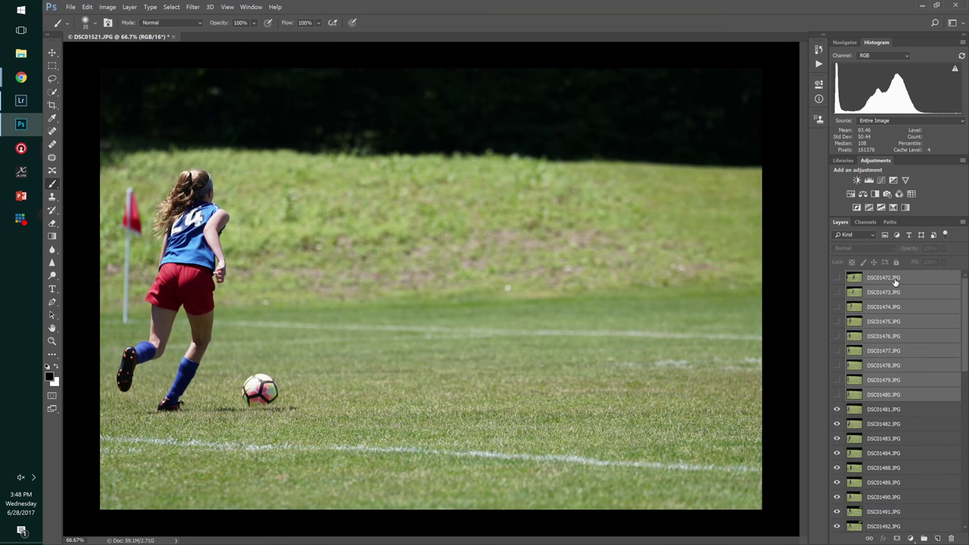
pyautogui.rightClick(896, 280)
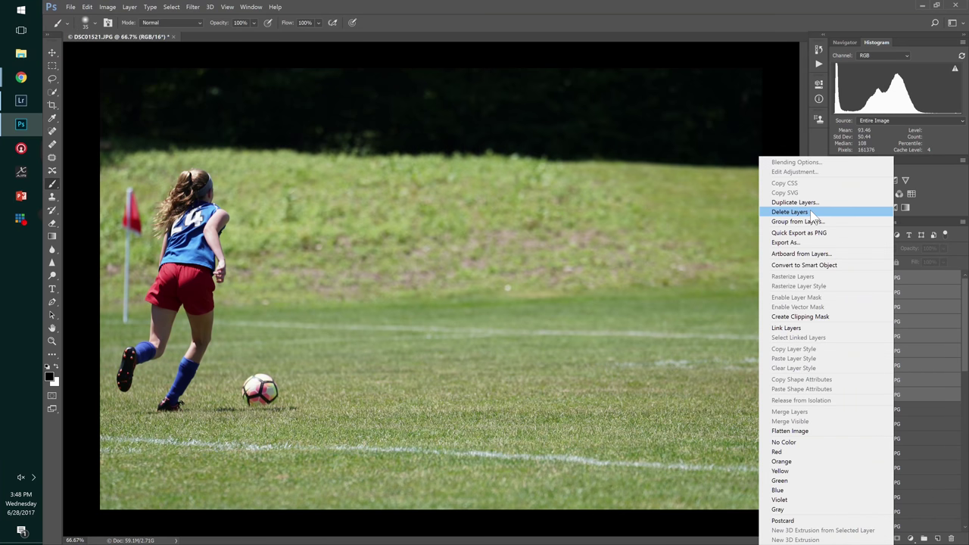
pyautogui.click(845, 213)
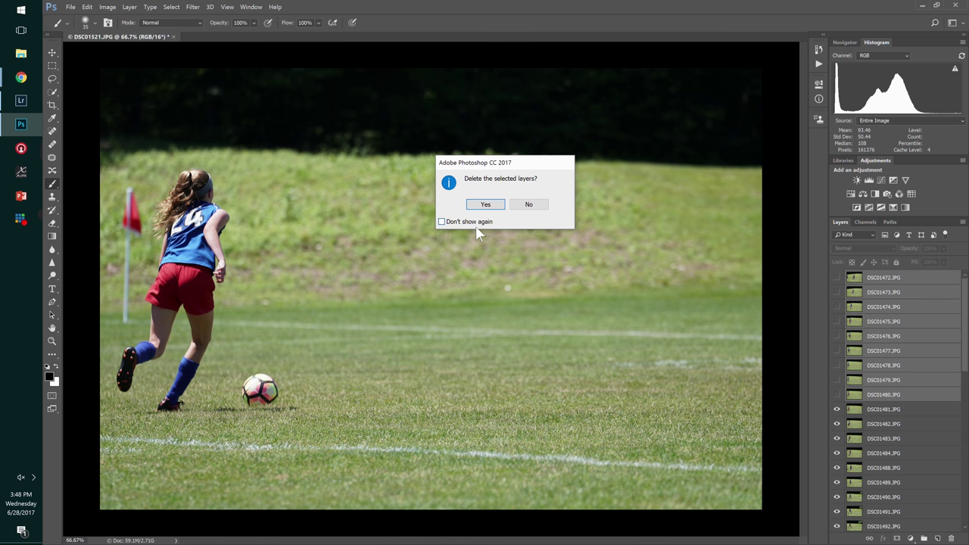
pyautogui.click(488, 206)
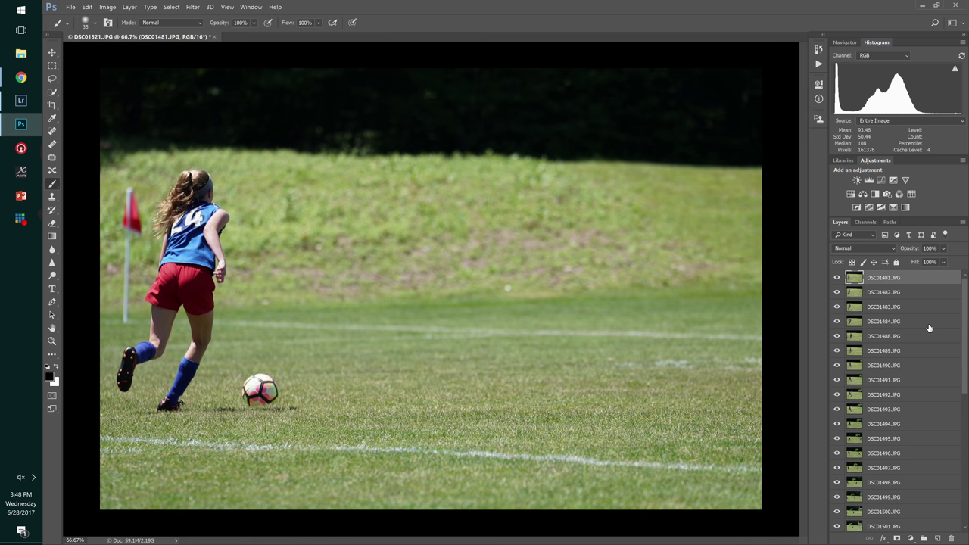
pyautogui.scroll(-7, 930, 328)
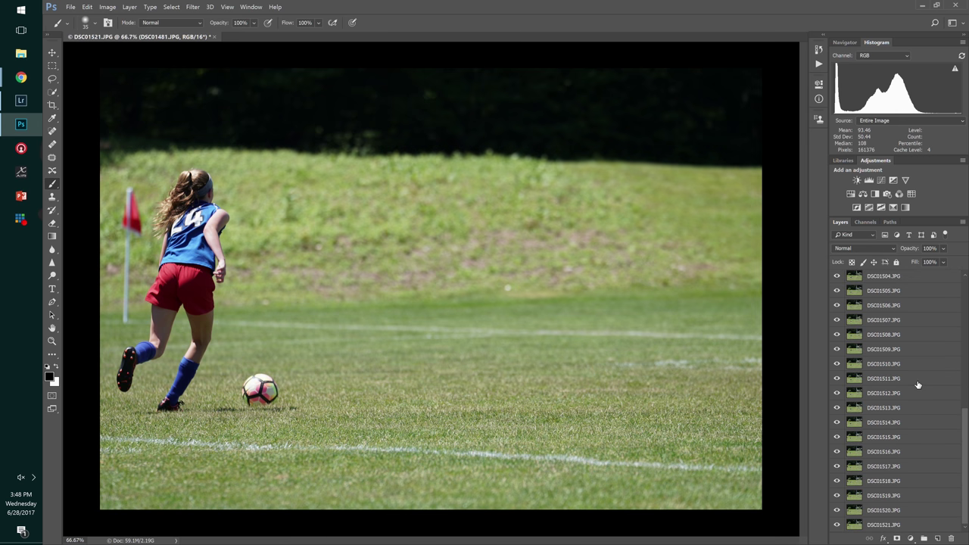
pyautogui.scroll(6, 918, 386)
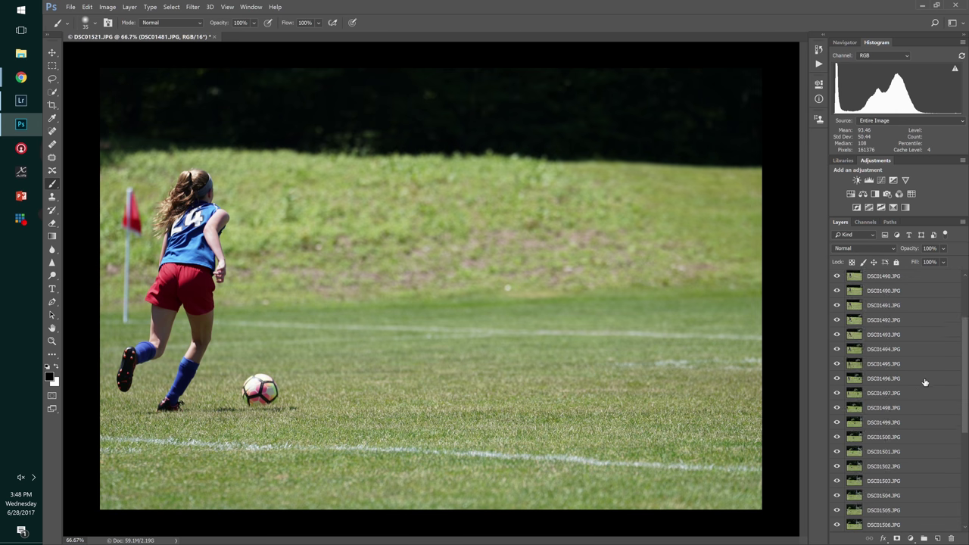
pyautogui.scroll(-2, 918, 386)
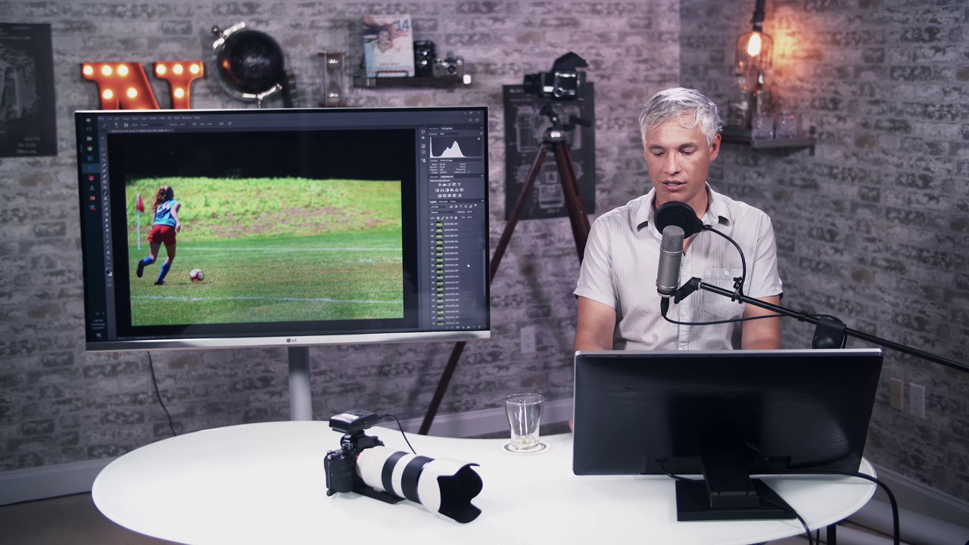
pyautogui.scroll(-1, 468, 265)
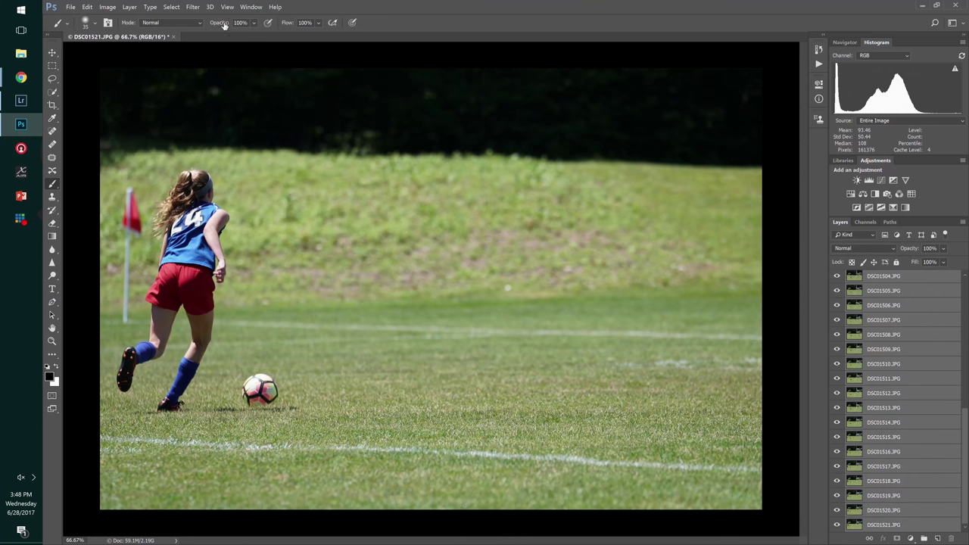
# - Auto-align all frame layers with Auto projection and zoom out to the whole panorama
pyautogui.click(87, 6)
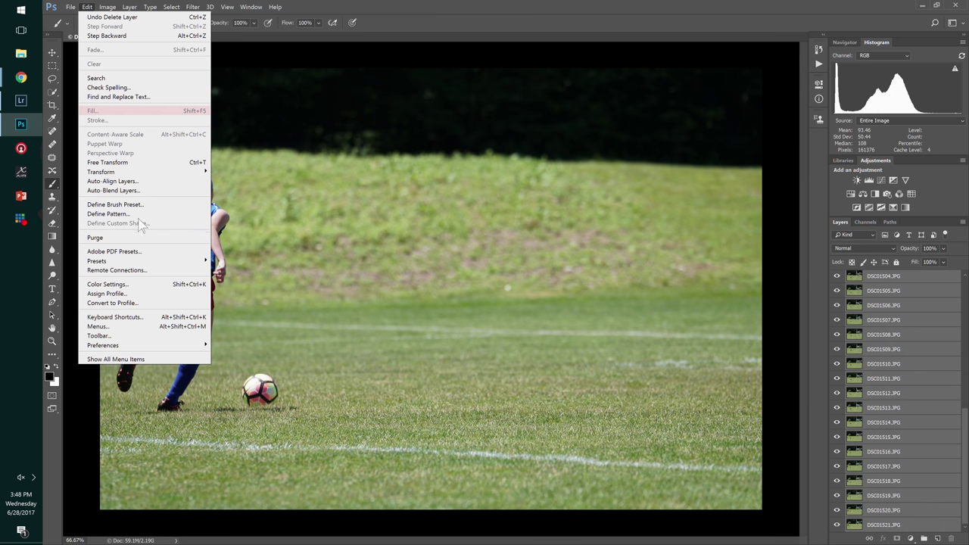
pyautogui.click(141, 181)
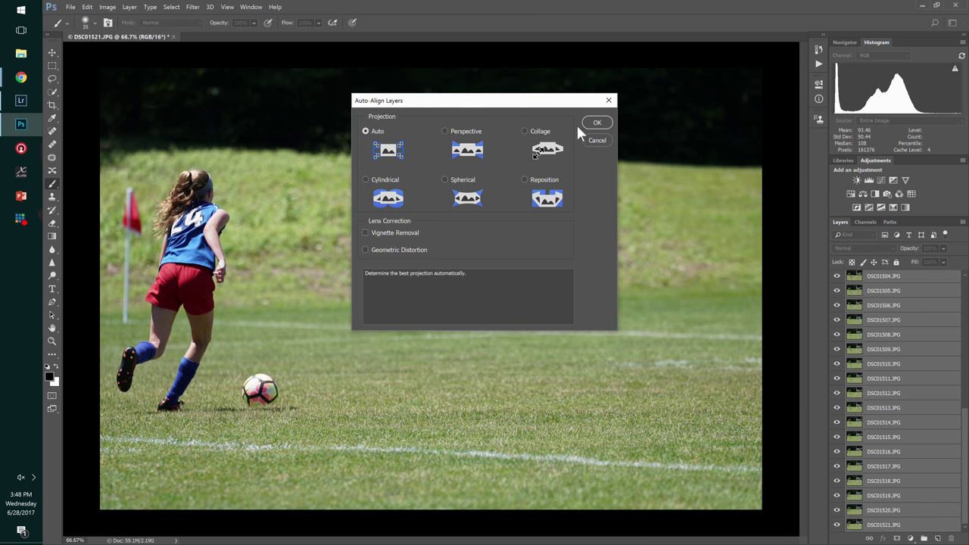
pyautogui.click(591, 126)
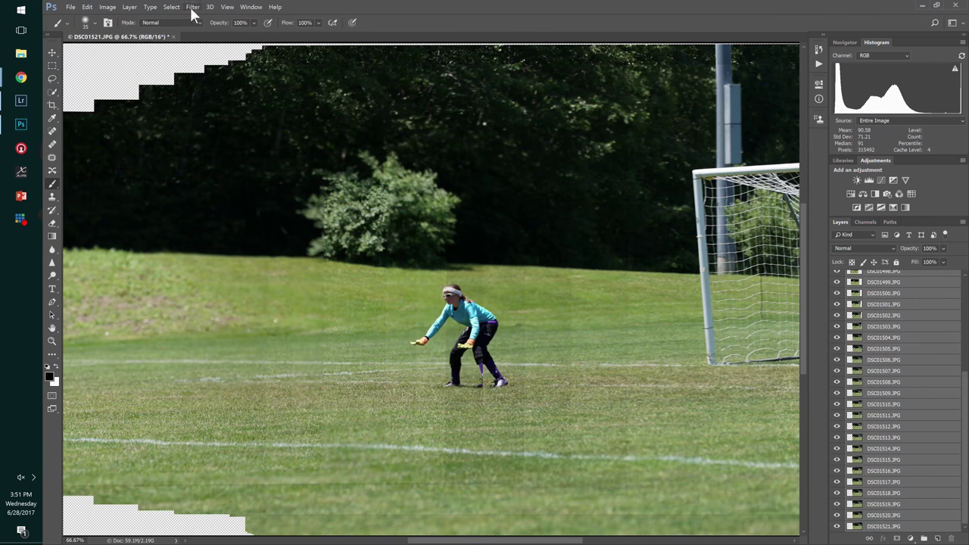
pyautogui.hotkey('ctrl', '-')
pyautogui.hotkey('ctrl', '-')
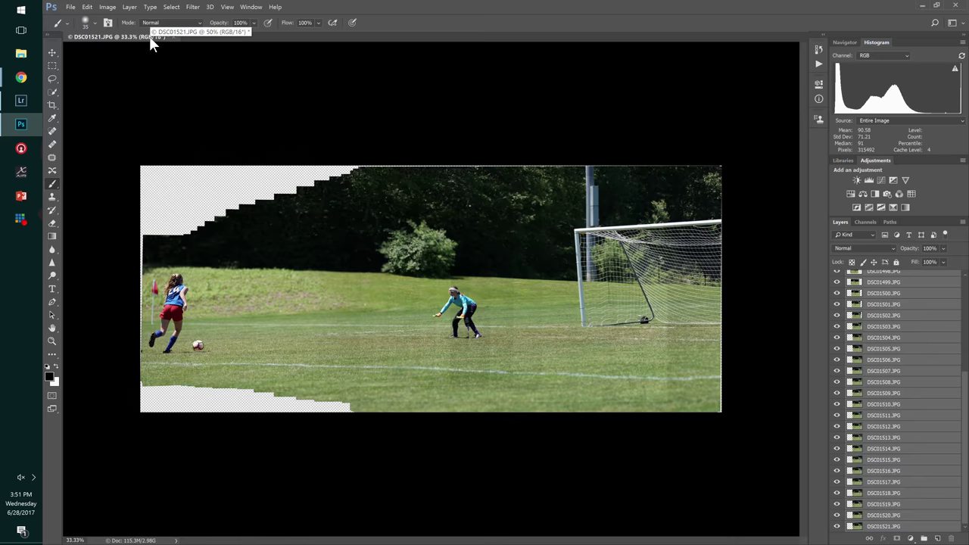
pyautogui.hotkey('ctrl', '0')
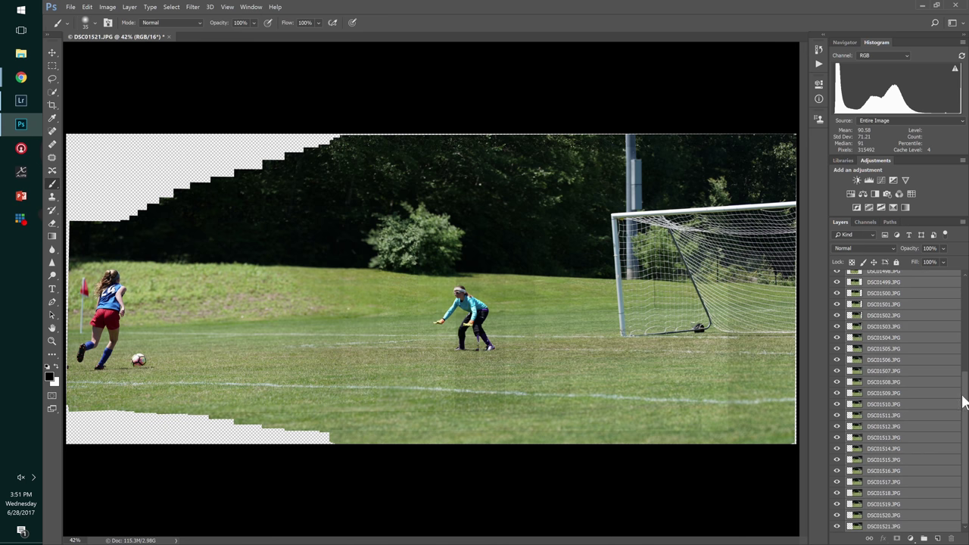
pyautogui.moveTo(964, 405); pyautogui.dragTo(966, 291)
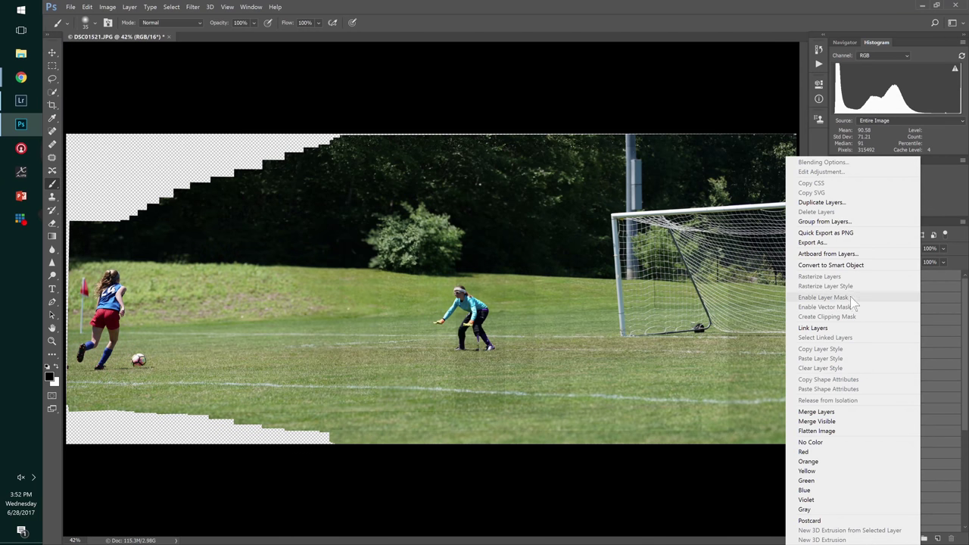
# - Group all the photo layers into a group named Foreground
pyautogui.click(843, 222)
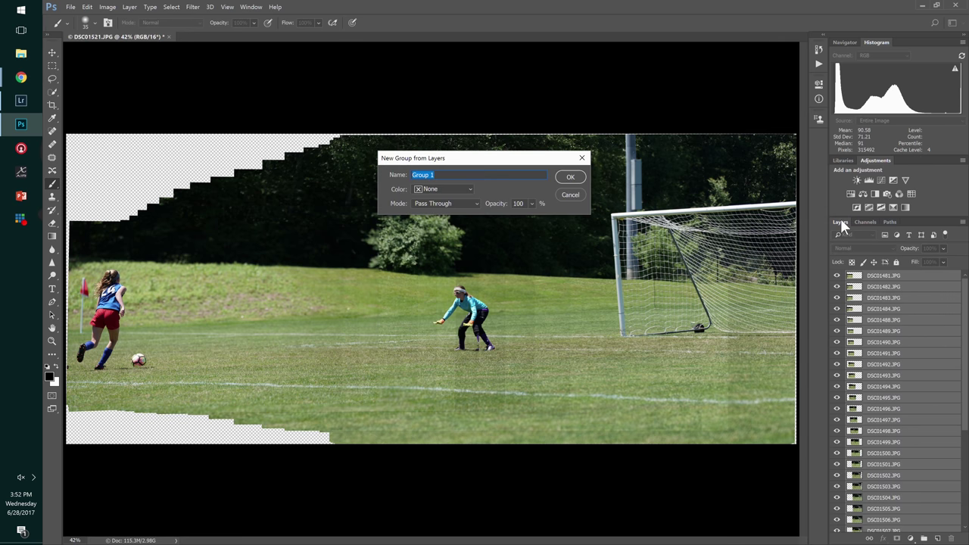
pyautogui.write('Foreground')
pyautogui.press('Return')
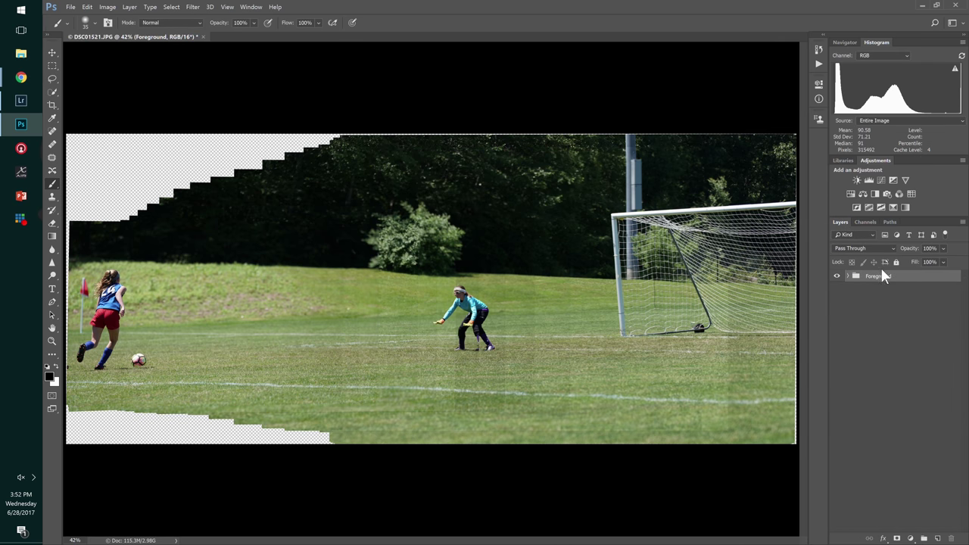
# - Duplicate Foreground as a Background group below it, then hide Foreground
pyautogui.rightClick(872, 277)
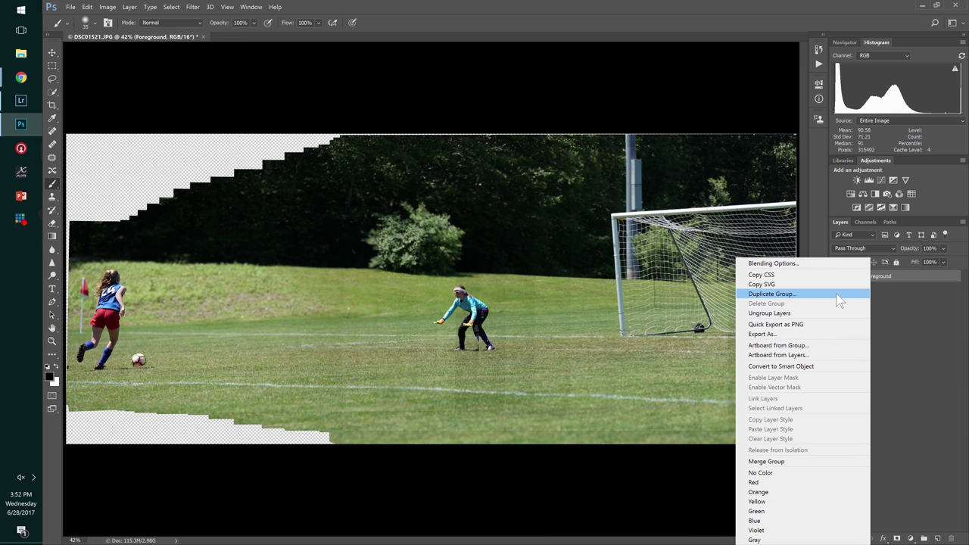
pyautogui.click(838, 294)
pyautogui.write('Ba')
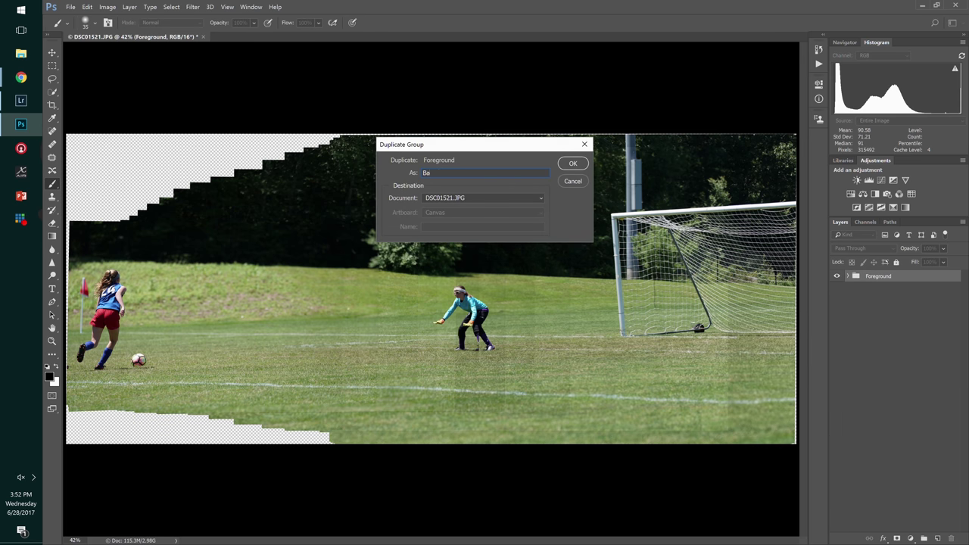
pyautogui.write('ckground')
pyautogui.press('Return')
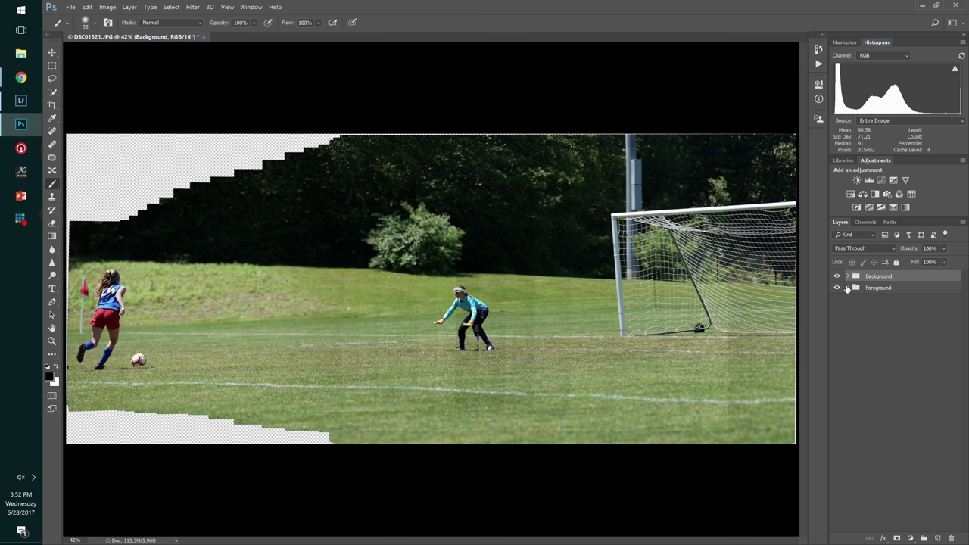
pyautogui.moveTo(876, 284); pyautogui.dragTo(871, 295)
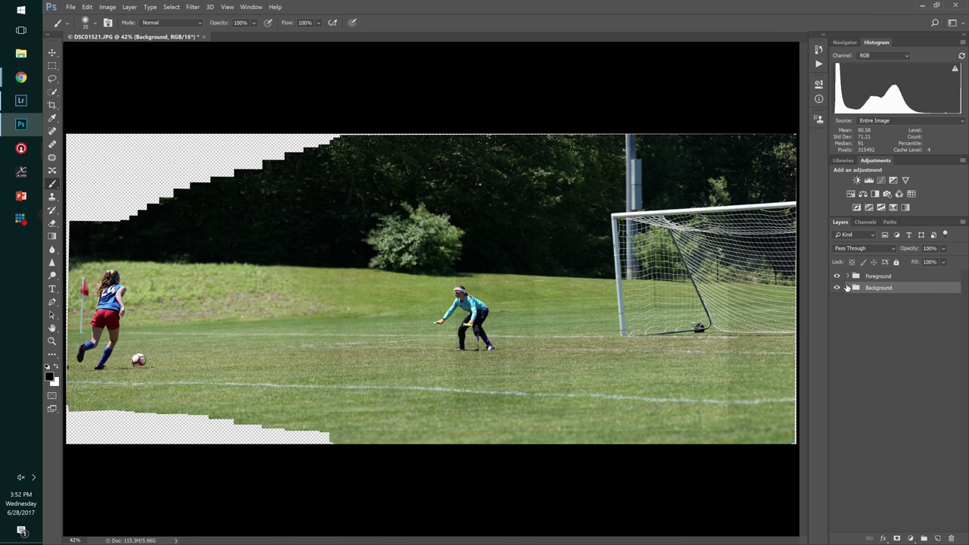
pyautogui.click(846, 287)
pyautogui.click(837, 275)
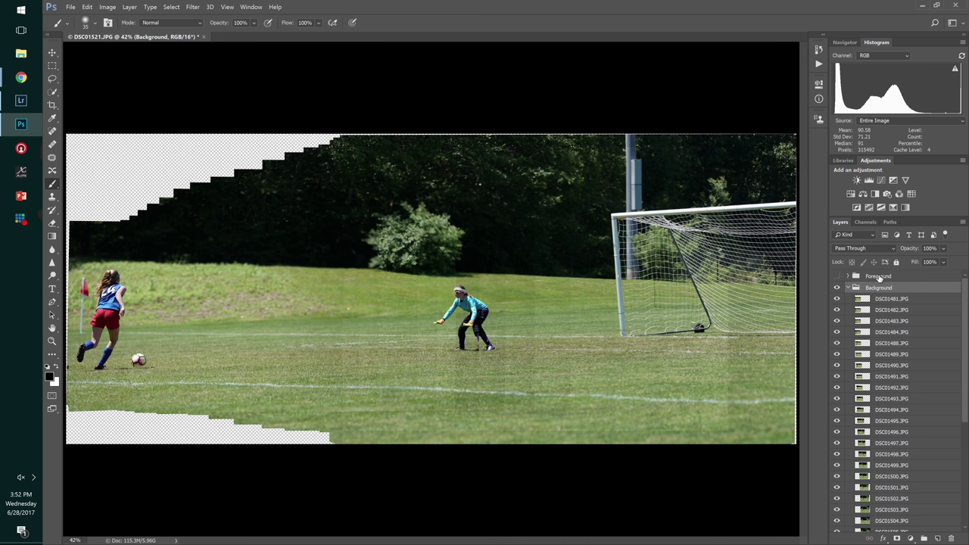
pyautogui.click(887, 301)
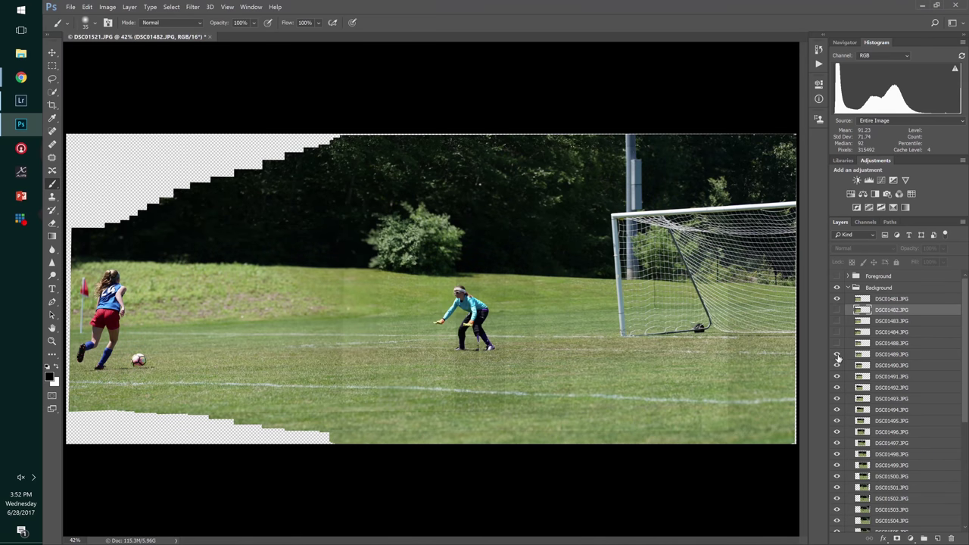
# - Hide the Background group's early frames DSC01490 through DSC01498
pyautogui.click(838, 366)
pyautogui.click(838, 374)
pyautogui.click(838, 387)
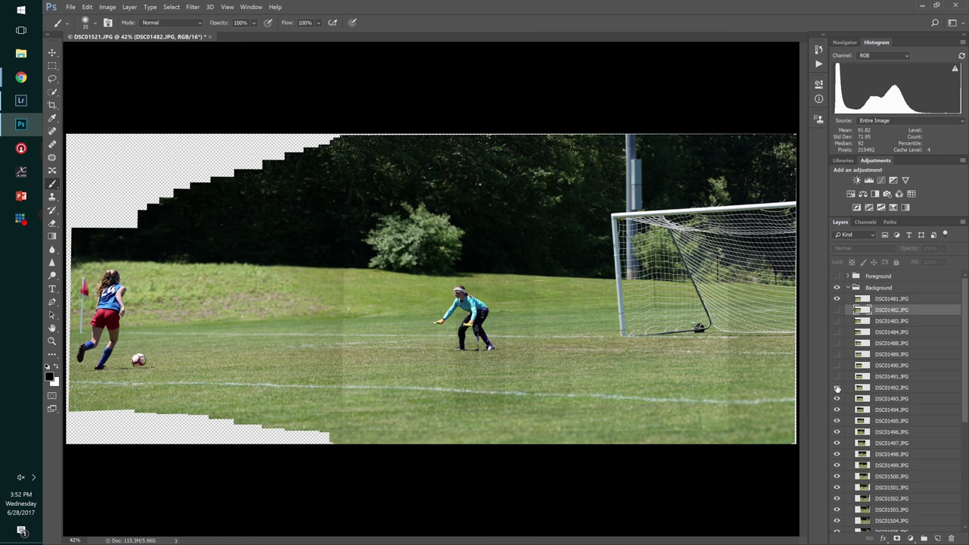
pyautogui.click(837, 389)
pyautogui.click(837, 377)
pyautogui.click(837, 366)
pyautogui.click(838, 386)
pyautogui.click(837, 397)
pyautogui.click(837, 399)
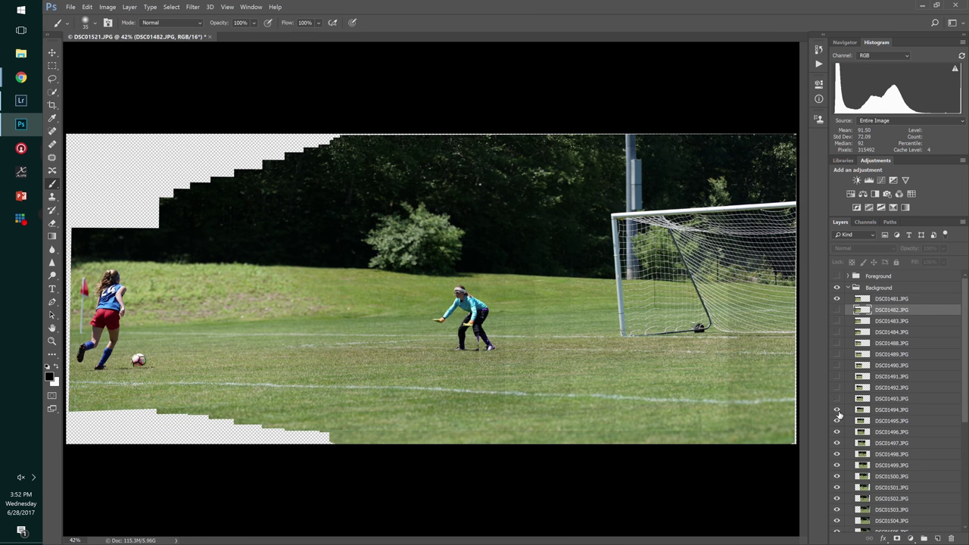
pyautogui.click(838, 413)
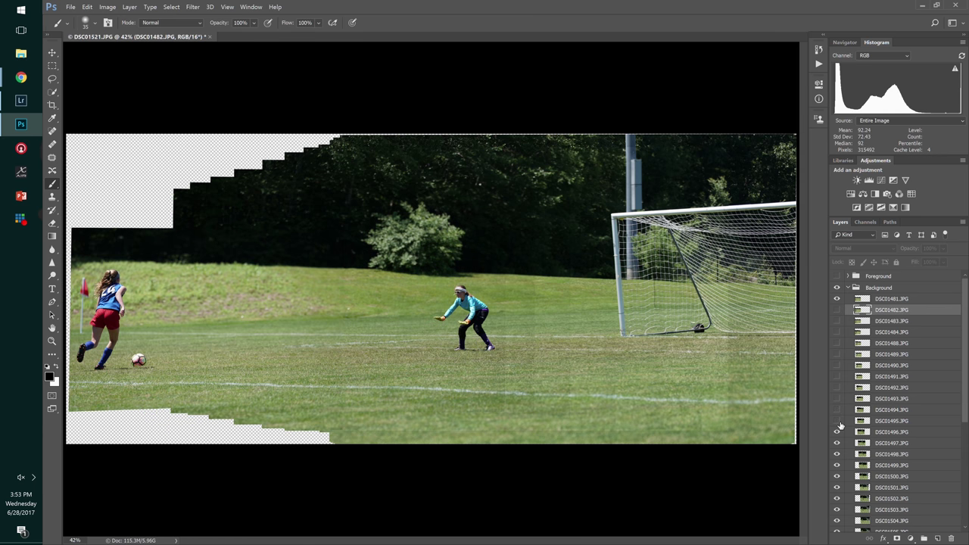
pyautogui.click(839, 422)
pyautogui.click(840, 433)
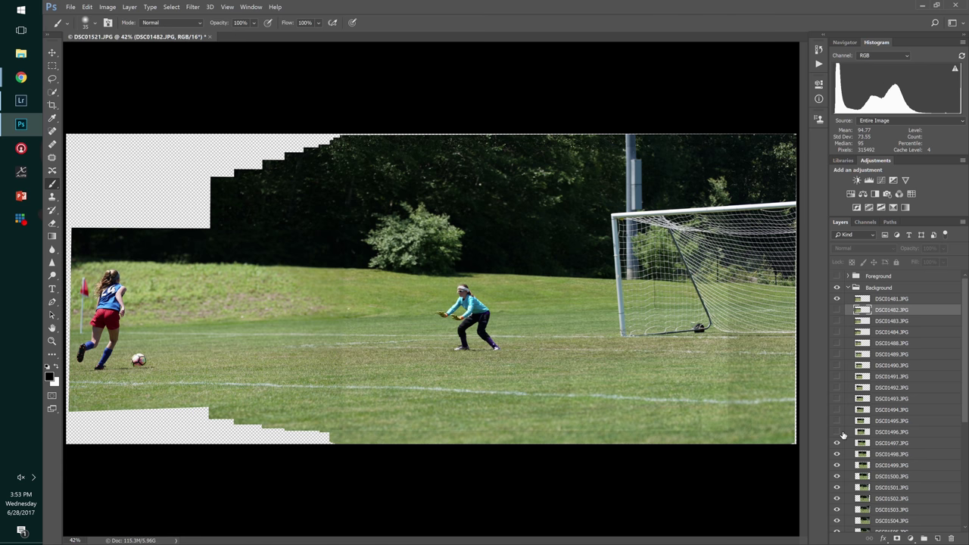
pyautogui.click(838, 444)
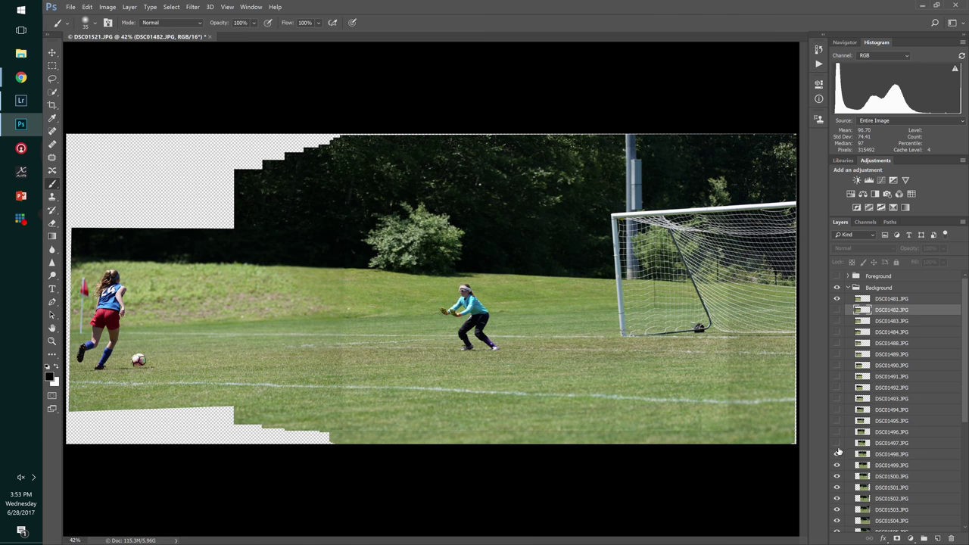
pyautogui.click(838, 452)
# - Hide the later frames DSC01500 through DSC01520, keeping DSC01506 visible
pyautogui.scroll(-3, 868, 443)
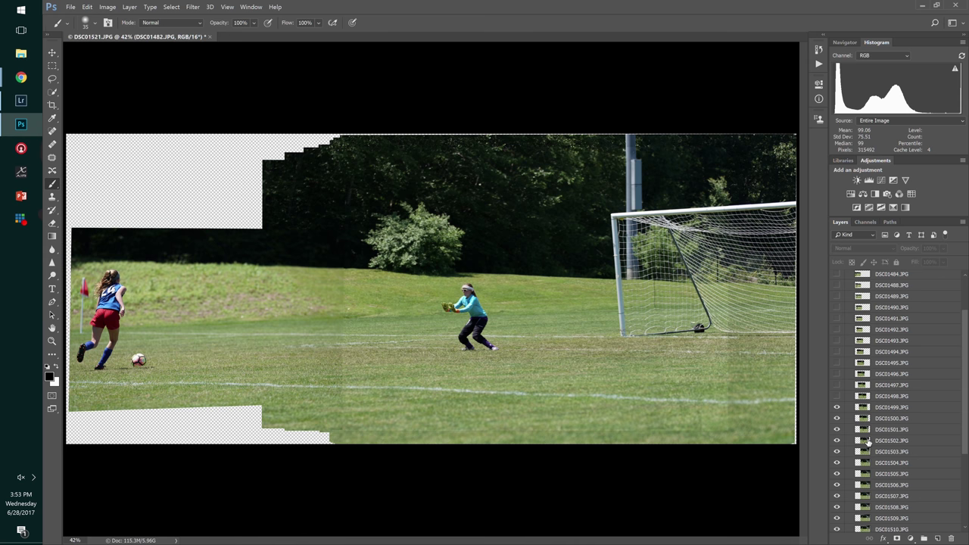
pyautogui.click(836, 418)
pyautogui.click(837, 429)
pyautogui.click(838, 441)
pyautogui.click(837, 451)
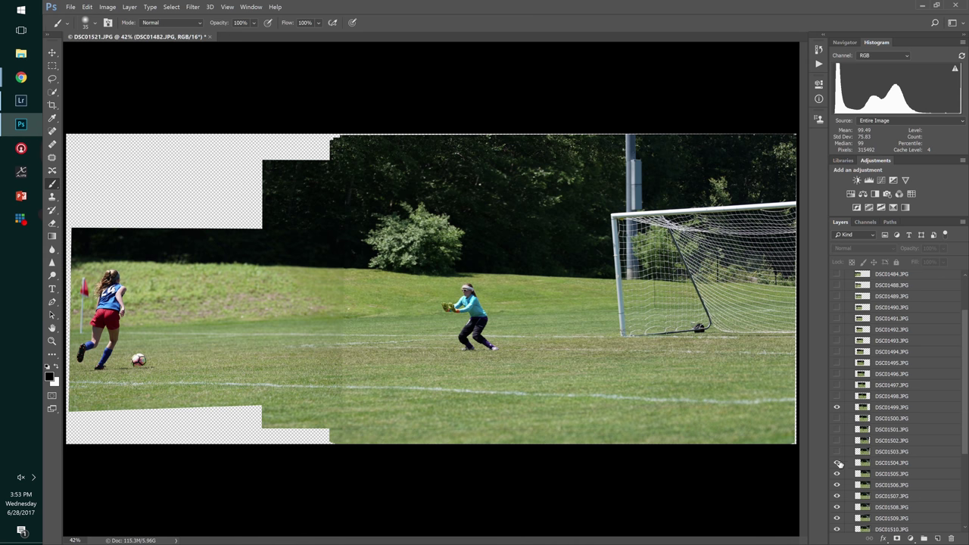
pyautogui.click(837, 463)
pyautogui.click(838, 474)
pyautogui.click(837, 484)
pyautogui.click(837, 496)
pyautogui.click(838, 506)
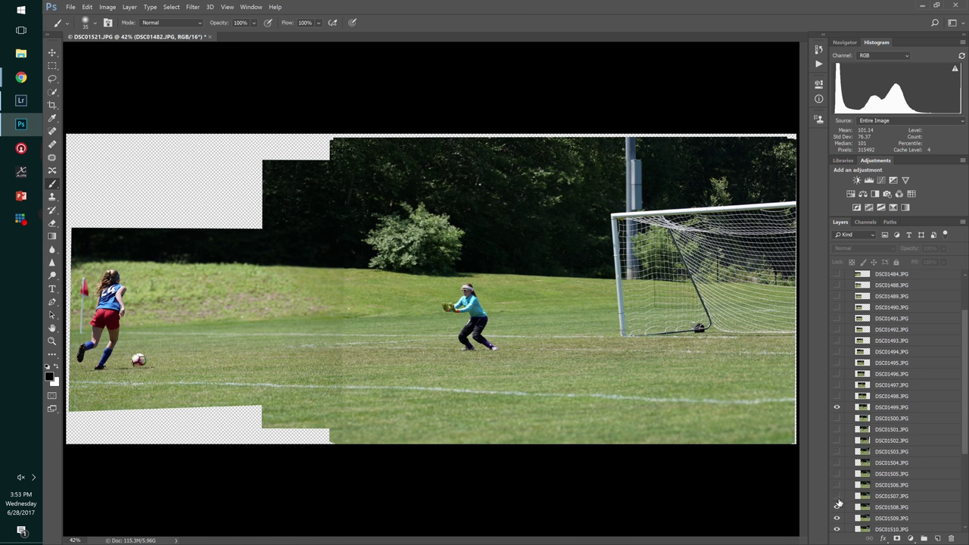
pyautogui.click(837, 484)
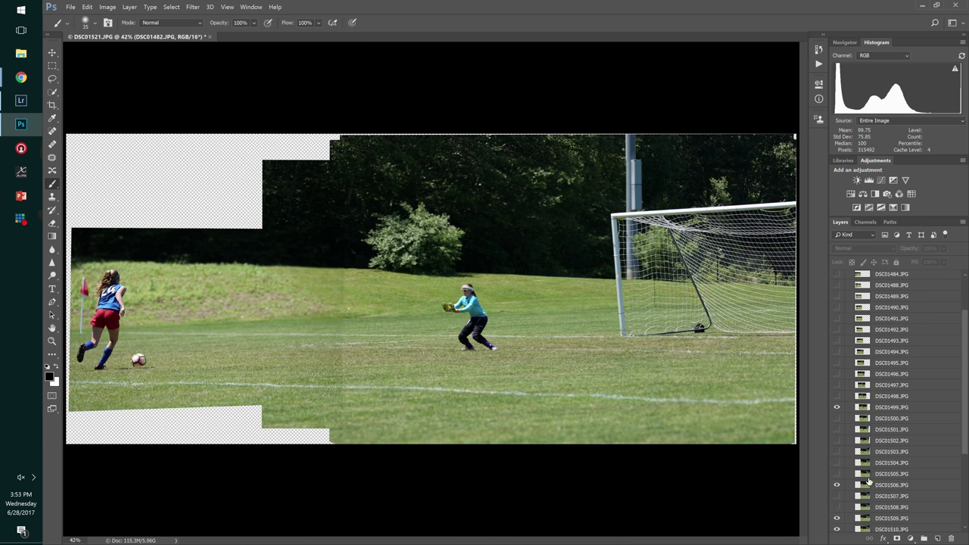
pyautogui.click(838, 517)
pyautogui.click(838, 529)
pyautogui.scroll(-3, 855, 489)
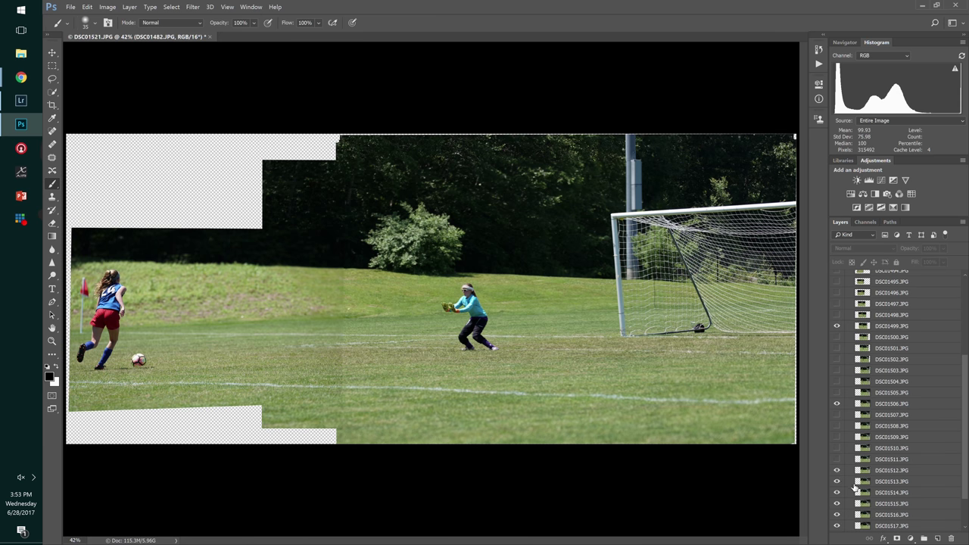
pyautogui.click(837, 481)
pyautogui.click(837, 470)
pyautogui.scroll(-2, 839, 474)
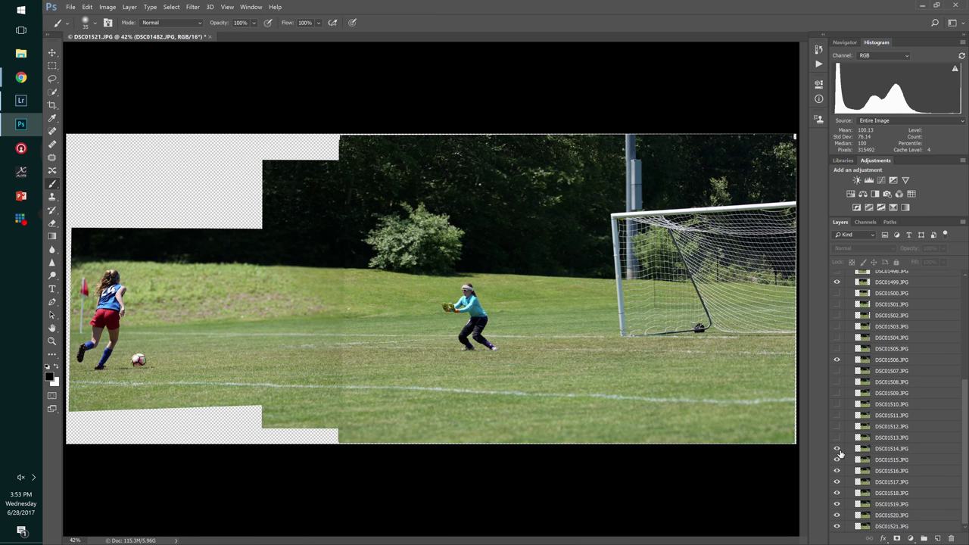
pyautogui.click(837, 450)
pyautogui.click(838, 459)
pyautogui.click(837, 471)
pyautogui.click(838, 482)
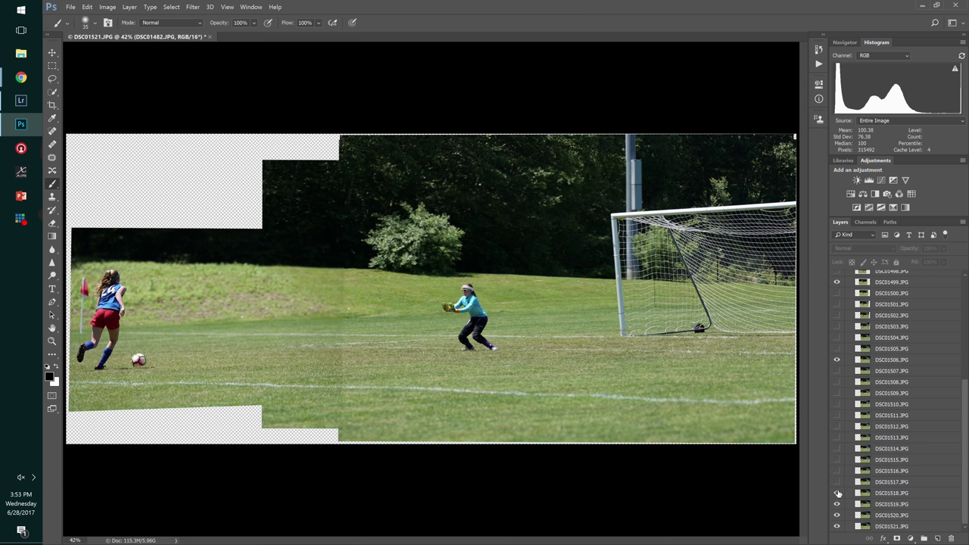
pyautogui.click(837, 505)
pyautogui.click(837, 515)
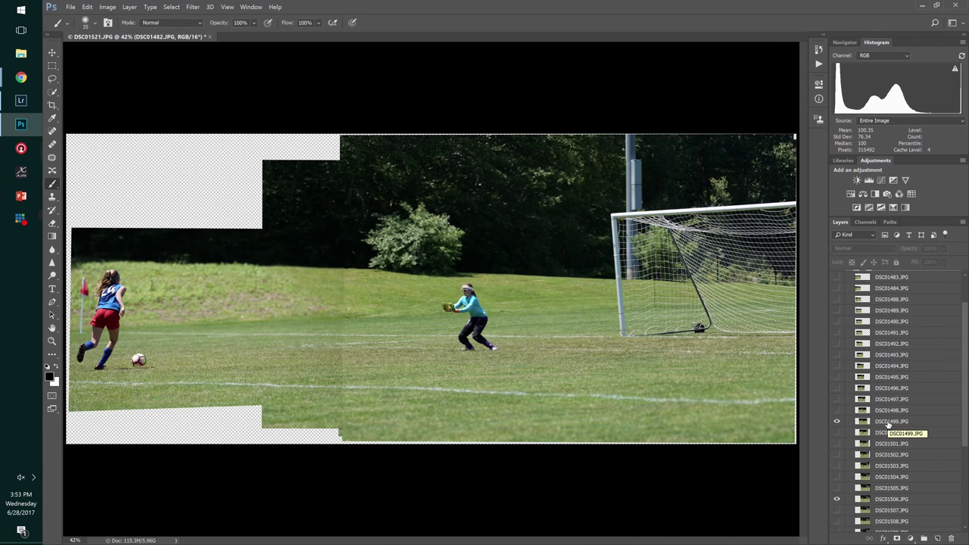
# - Toggle DSC01499 to compare standing and diving goalie poses, leaving it visible
pyautogui.click(836, 422)
pyautogui.click(836, 421)
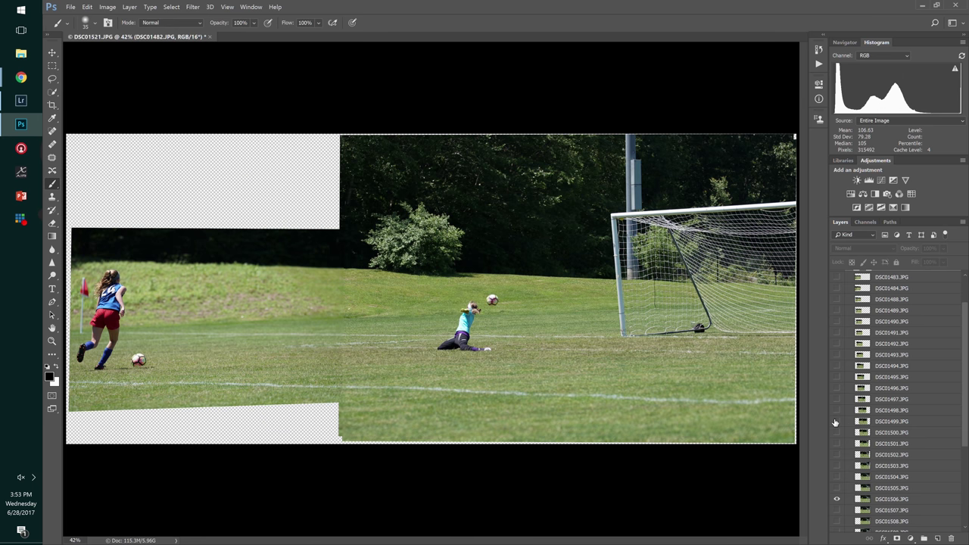
pyautogui.click(836, 422)
pyautogui.click(836, 422)
pyautogui.click(835, 422)
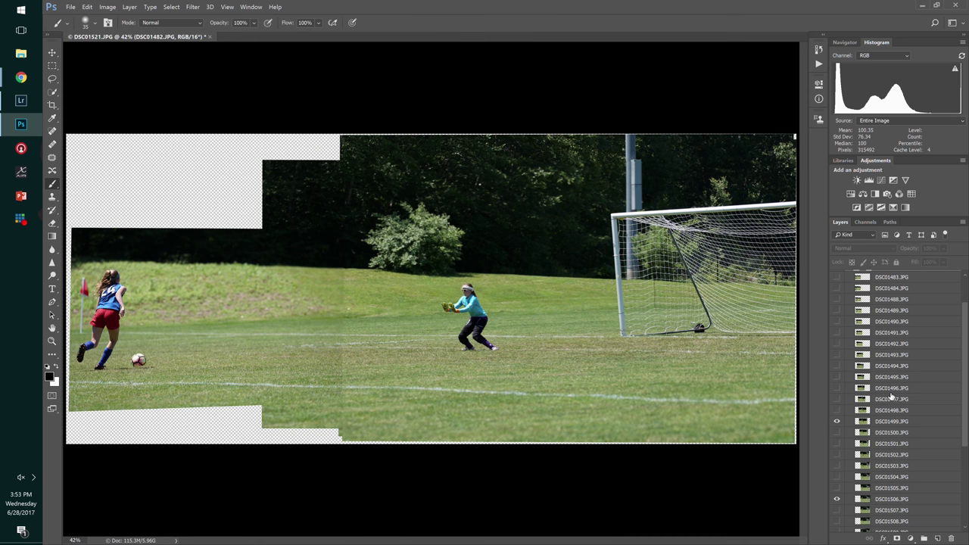
pyautogui.scroll(3, 892, 395)
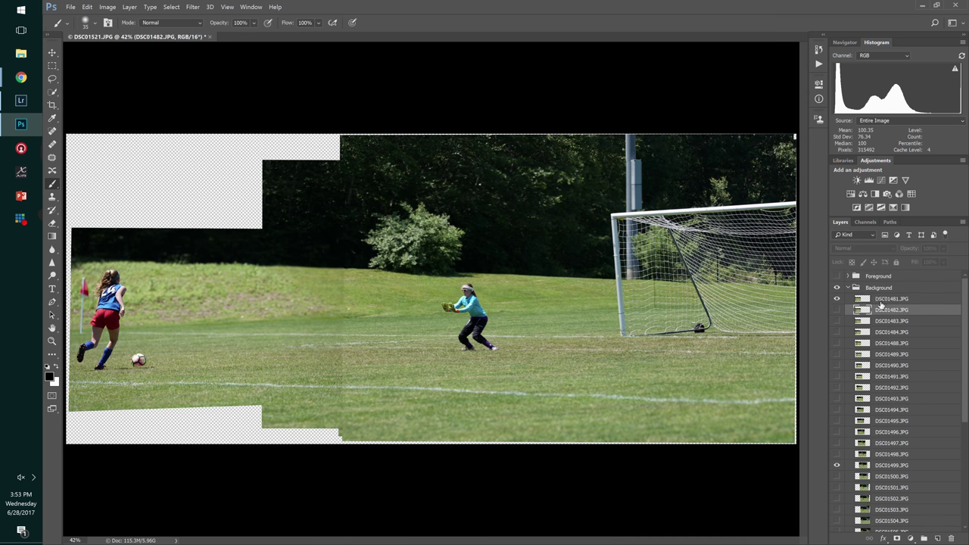
# - Add a layer mask to DSC01481.JPG and set a soft brush to 199 px
pyautogui.click(859, 302)
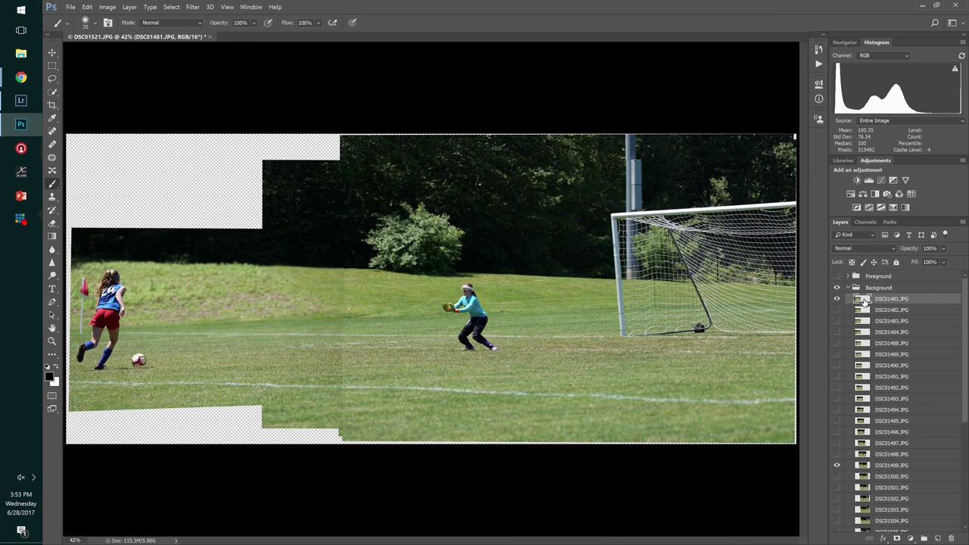
pyautogui.click(898, 537)
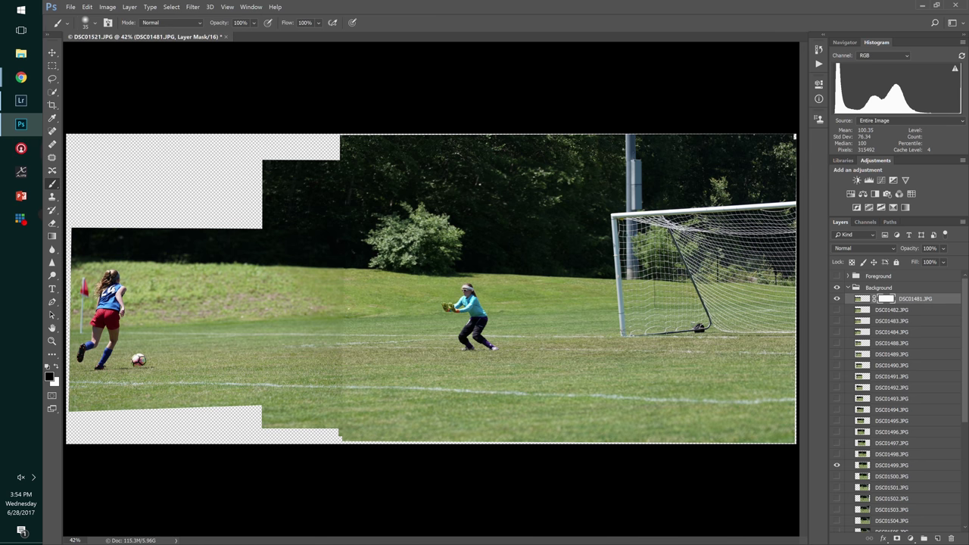
pyautogui.click(94, 22)
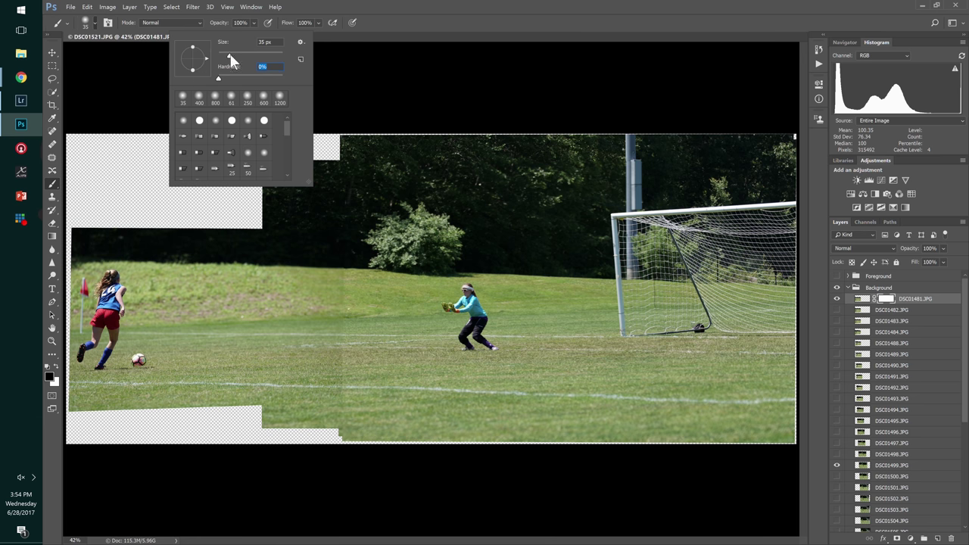
pyautogui.moveTo(229, 55); pyautogui.dragTo(280, 55)
pyautogui.moveTo(270, 56); pyautogui.dragTo(277, 55)
pyautogui.click(418, 191)
pyautogui.click(418, 192)
pyautogui.click(399, 227)
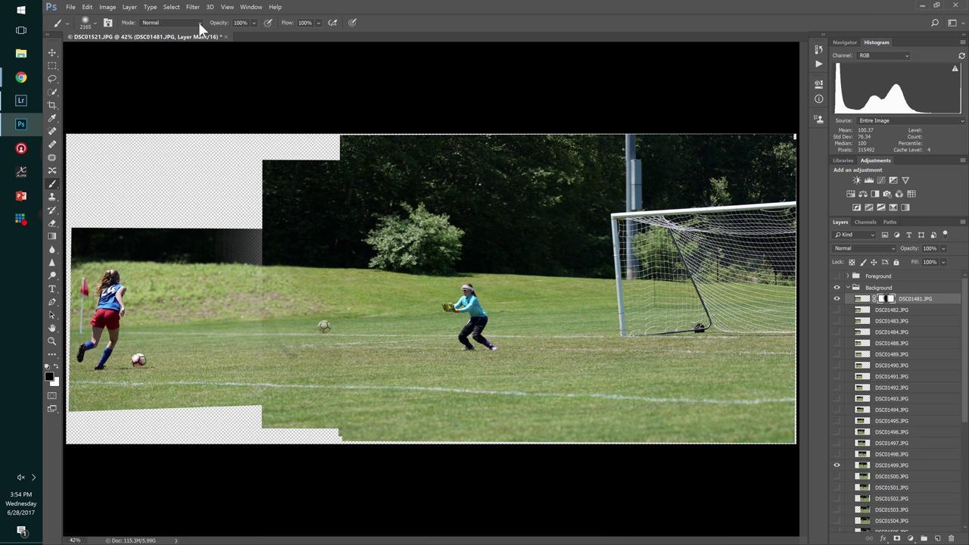
pyautogui.hotkey('ctrl', 'z')
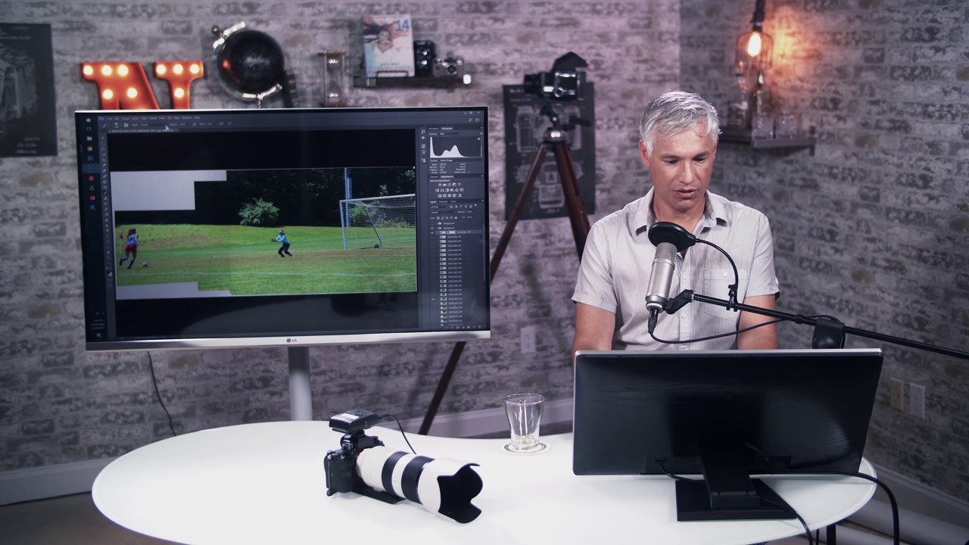
pyautogui.click(200, 23)
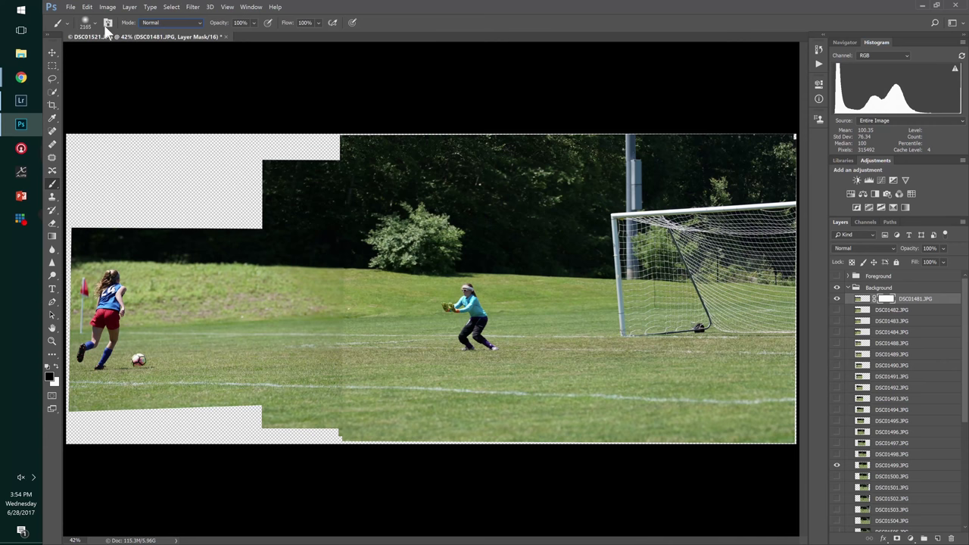
pyautogui.click(89, 23)
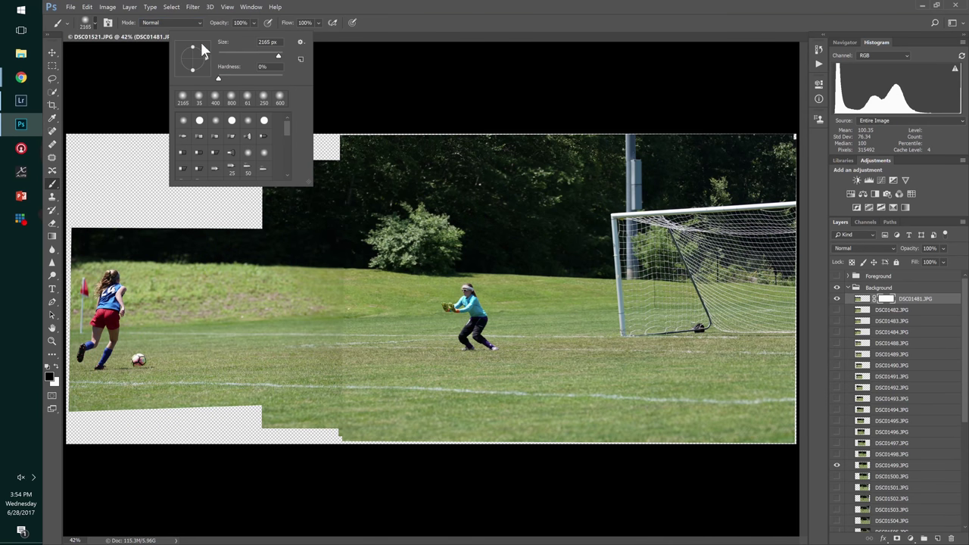
pyautogui.moveTo(255, 54); pyautogui.dragTo(266, 55)
pyautogui.click(356, 148)
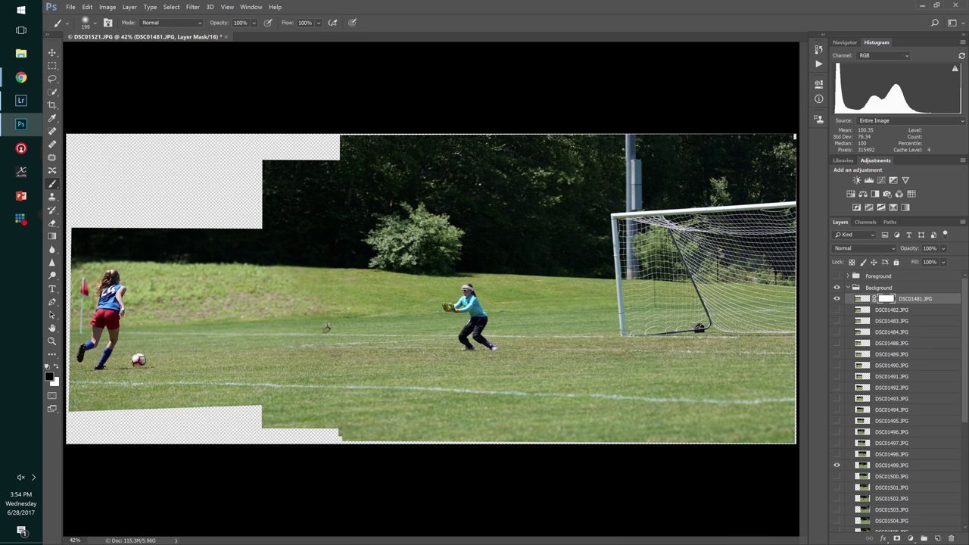
# - Paint the mask in black and white to blend the mid-field seam and hide the extra ball
pyautogui.click(325, 327)
pyautogui.click(259, 275)
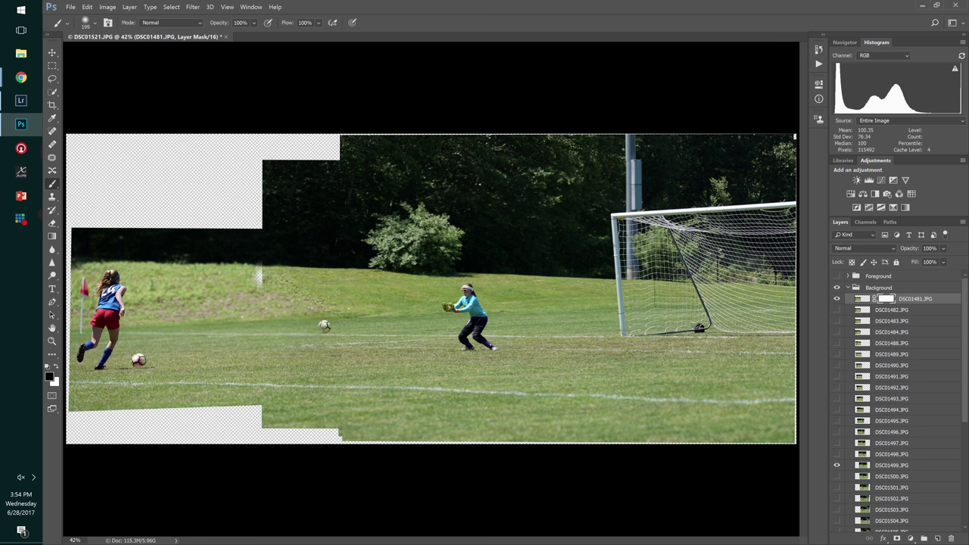
pyautogui.press('x')
pyautogui.click(258, 275)
pyautogui.press('x')
pyautogui.moveTo(276, 295)
pyautogui.mouseDown()
pyautogui.moveTo(282, 363)
pyautogui.moveTo(274, 322)
pyautogui.mouseUp()
pyautogui.press('x')
pyautogui.click(325, 326)
pyautogui.moveTo(966, 410); pyautogui.dragTo(966, 446)
# - Compare the composite with and without the DSC01499 goalkeeper layer, leaving it visible
pyautogui.click(882, 403)
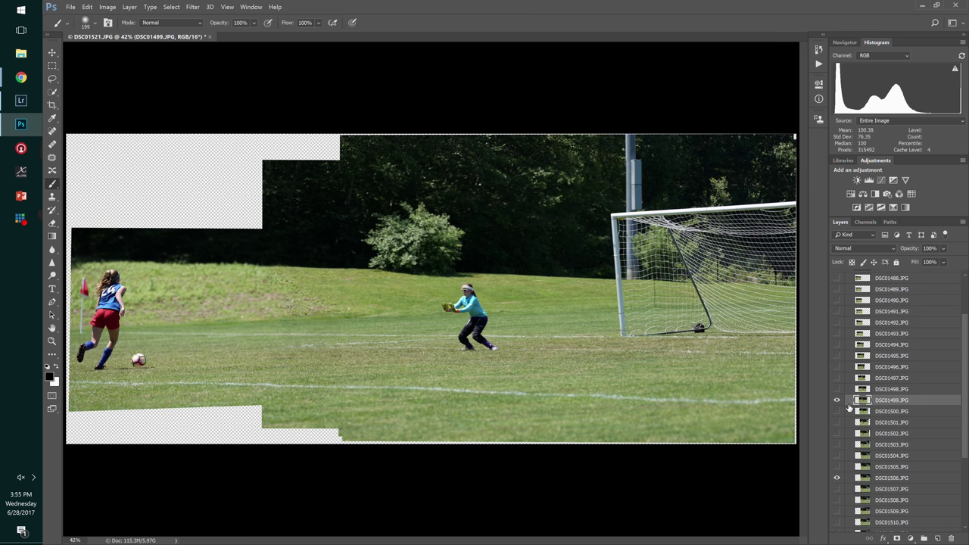
pyautogui.click(837, 401)
pyautogui.click(837, 401)
pyautogui.click(837, 401)
pyautogui.click(837, 401)
pyautogui.click(836, 402)
pyautogui.click(837, 401)
# - Undo stray paint near the goal and add a layer mask to DSC01499.JPG, with black as the painting colour
pyautogui.click(688, 383)
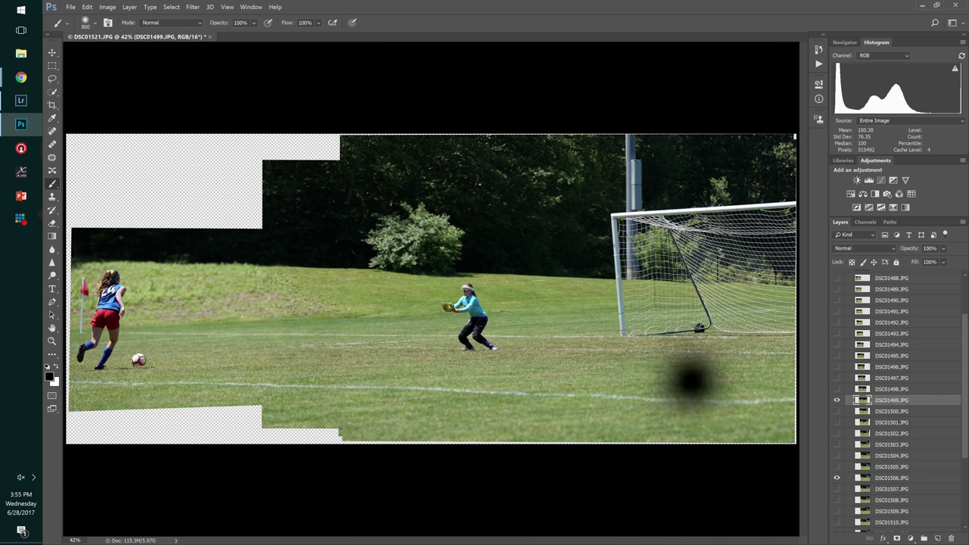
pyautogui.click(682, 394)
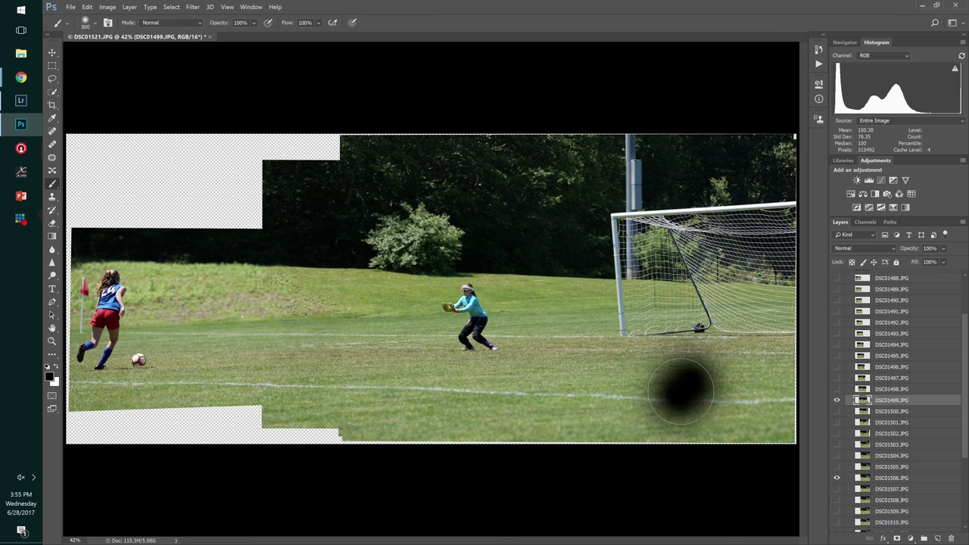
pyautogui.hotkey('ctrl', 'z')
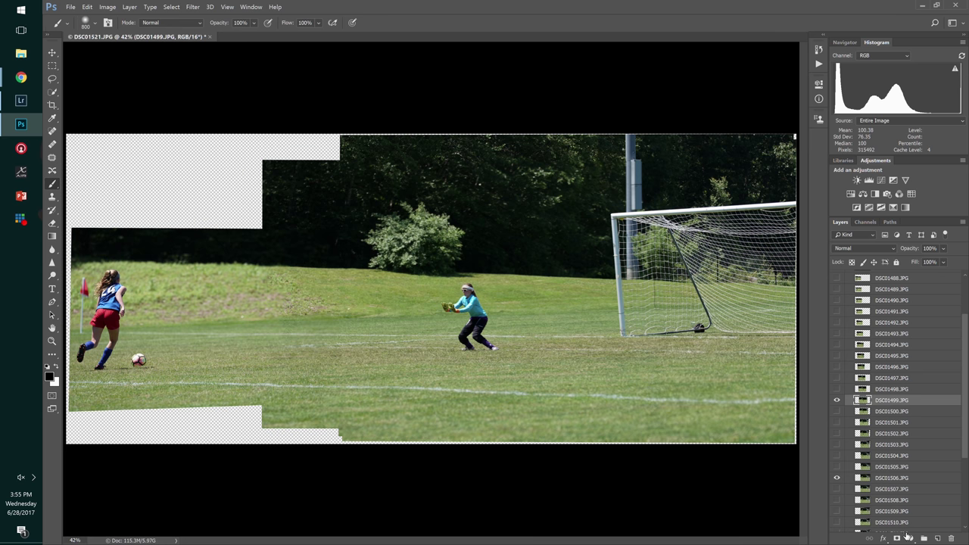
pyautogui.click(897, 538)
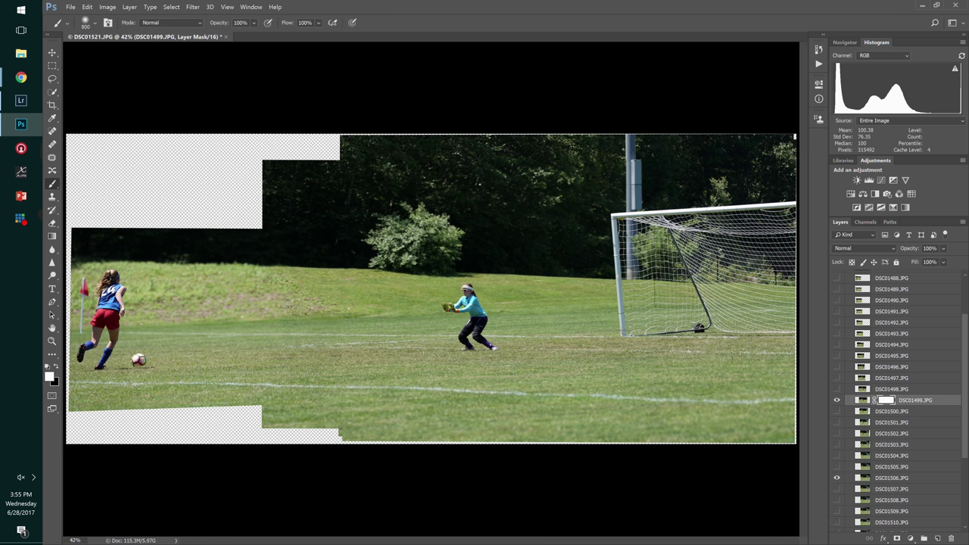
pyautogui.press('x')
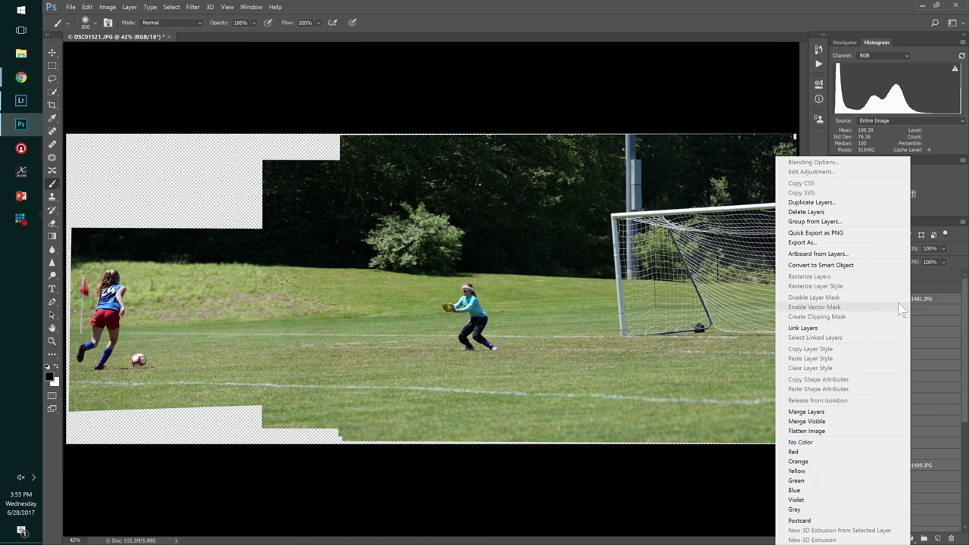
# - Merge the kicker and goalkeeper layers into one DSC01481.JPG layer without discarding hidden layers
pyautogui.click(838, 429)
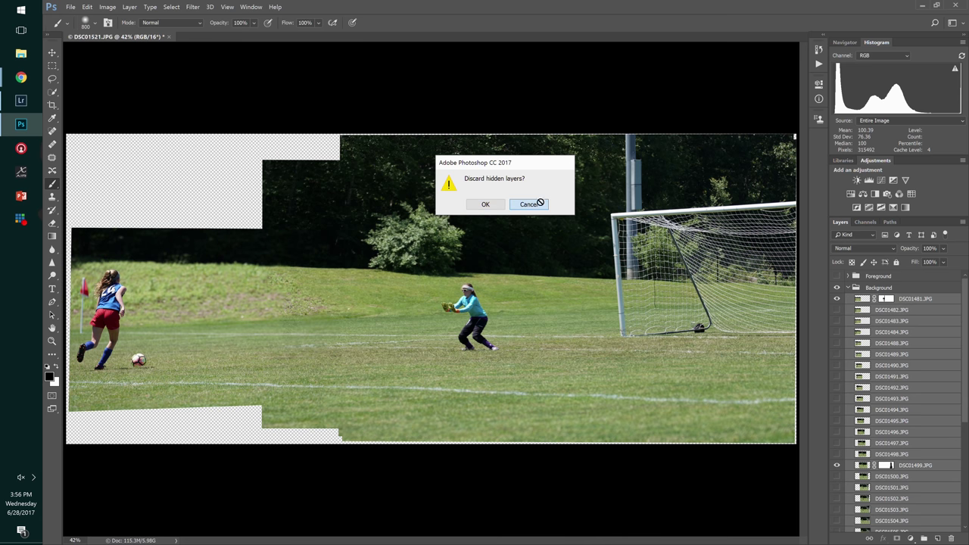
pyautogui.click(530, 203)
pyautogui.rightClick(910, 310)
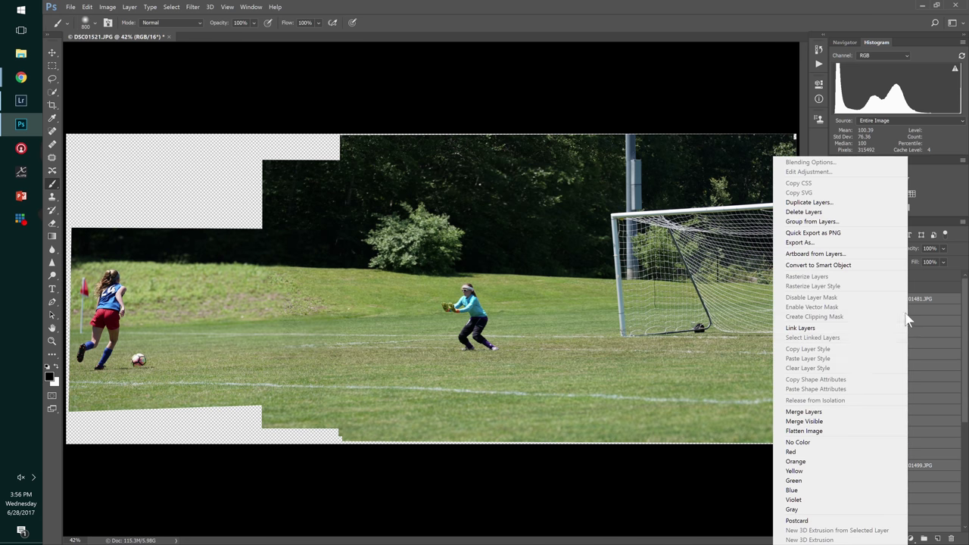
pyautogui.click(843, 413)
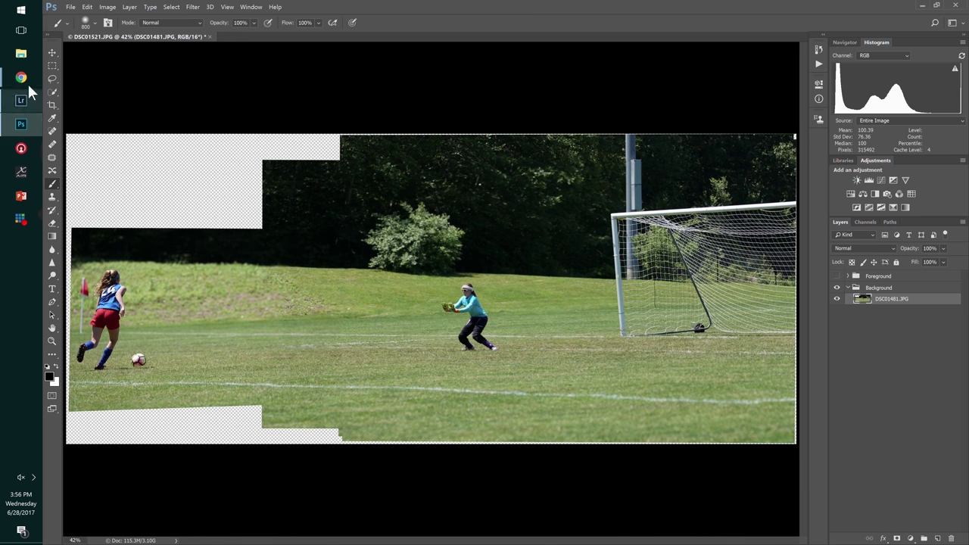
pyautogui.click(52, 79)
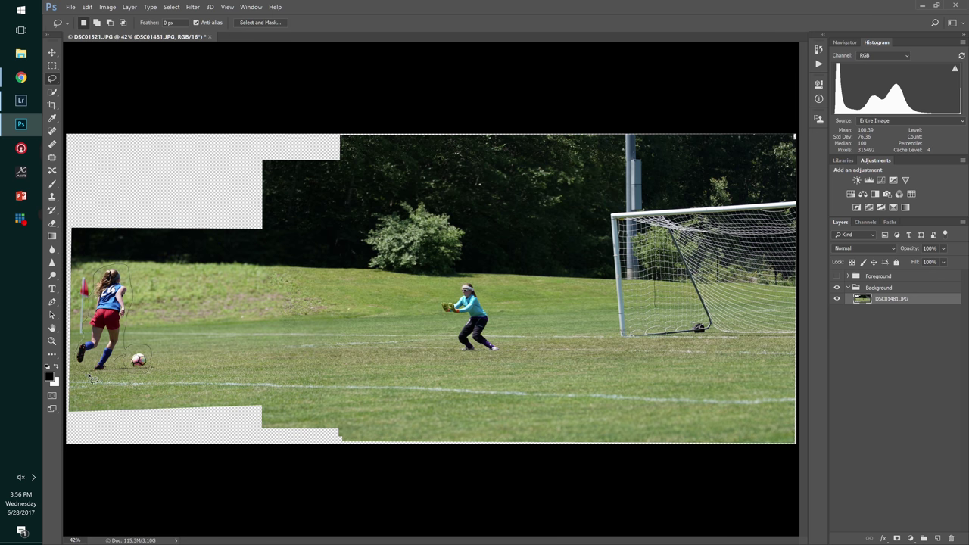
# - Content-aware fill the lassoed kicker and deselect
pyautogui.click(87, 6)
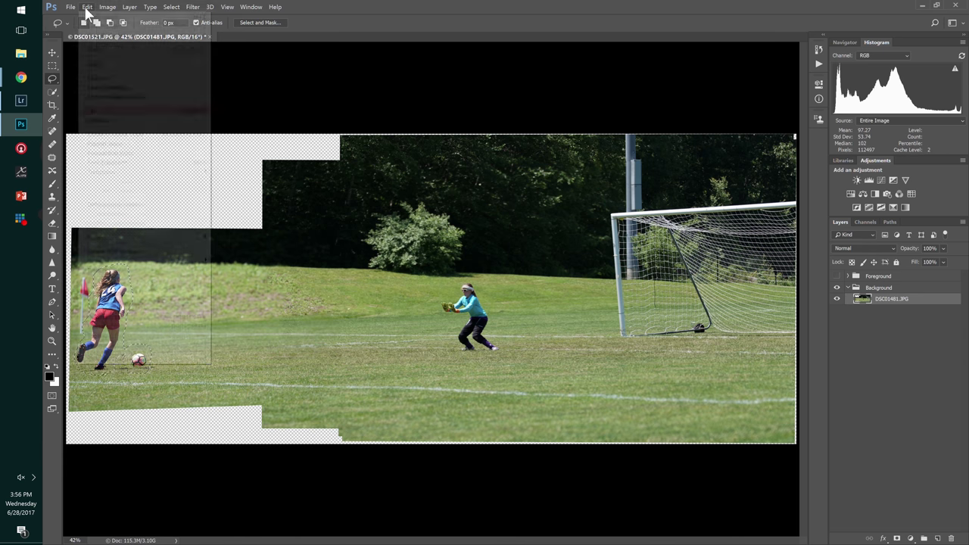
pyautogui.click(93, 111)
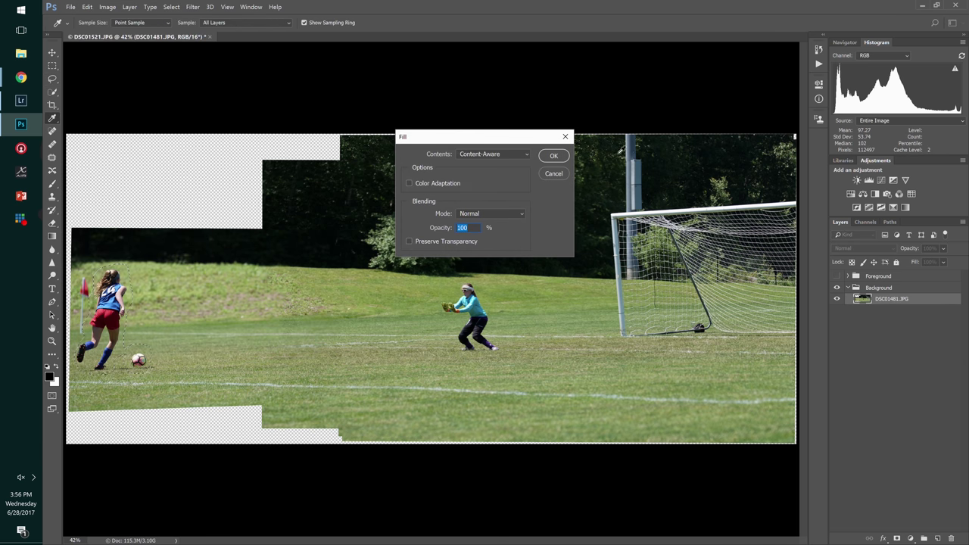
pyautogui.click(560, 158)
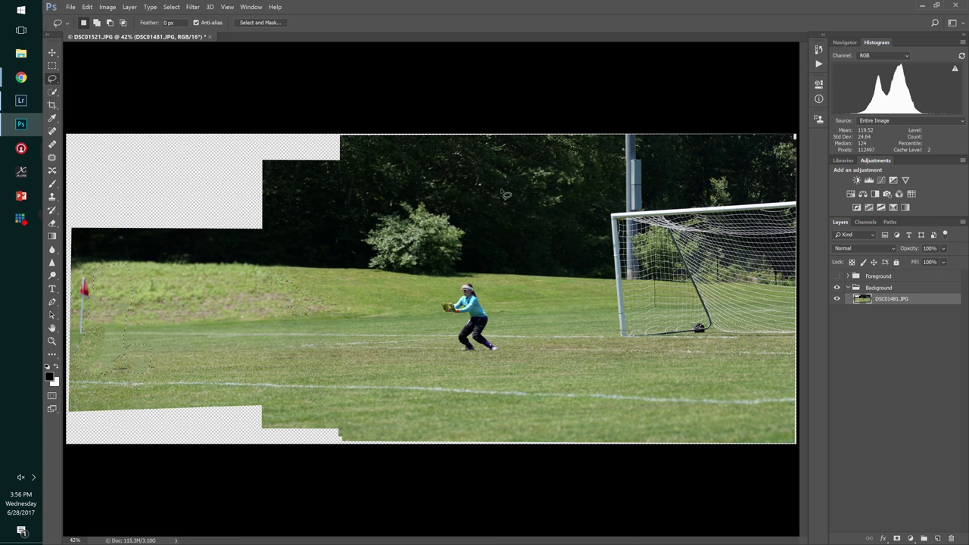
pyautogui.hotkey('ctrl', 'd')
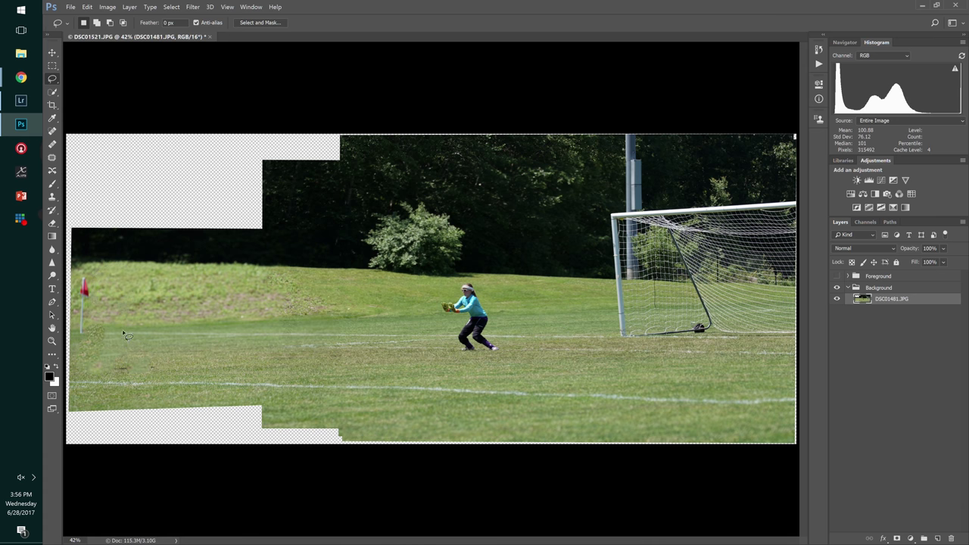
# - Heal over the goalkeeper and grass marks using spot healing (size 250) and the healing brush
pyautogui.click(52, 143)
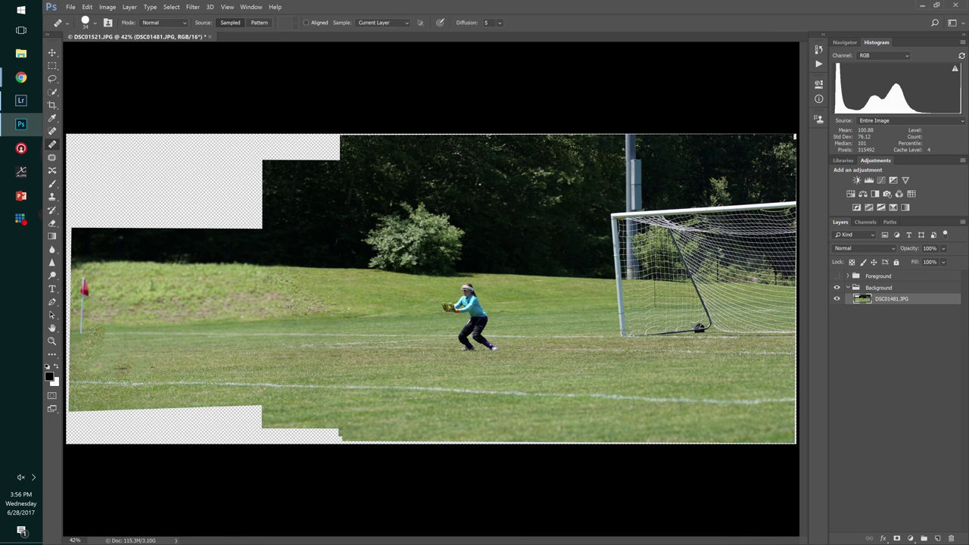
pyautogui.click(105, 341)
pyautogui.press('Return')
pyautogui.click(52, 130)
pyautogui.press(']')
pyautogui.press(']')
pyautogui.press(']')
pyautogui.moveTo(95, 331)
pyautogui.mouseDown()
pyautogui.moveTo(91, 342)
pyautogui.moveTo(125, 357)
pyautogui.mouseUp()
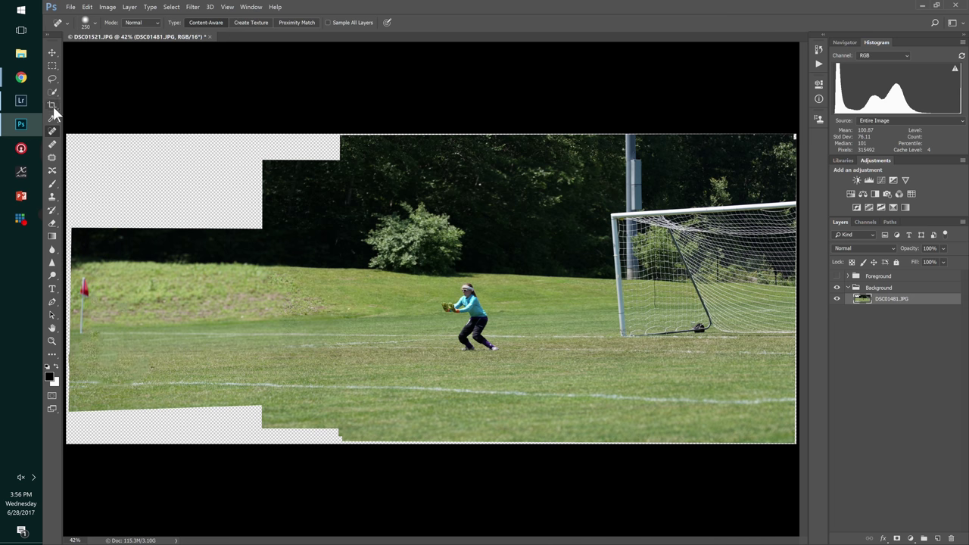
pyautogui.click(52, 144)
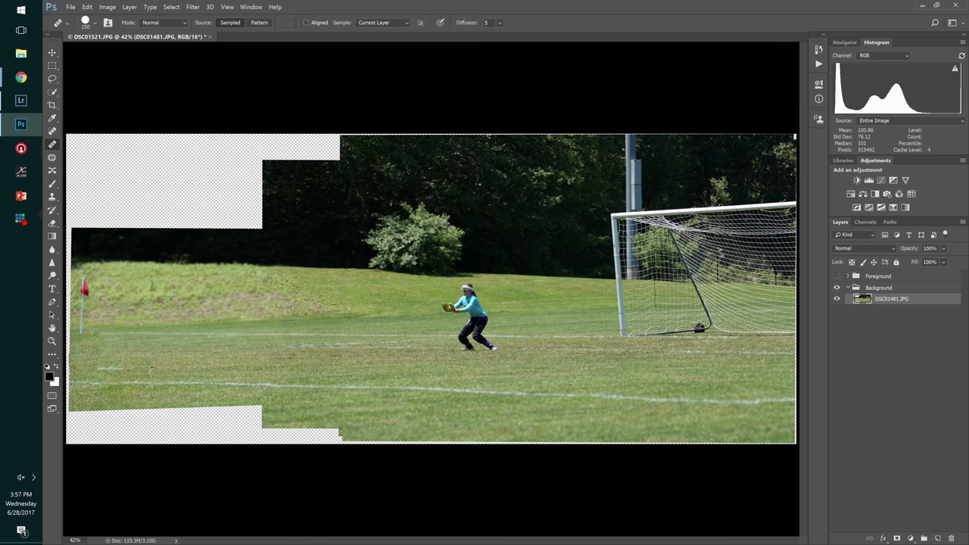
pyautogui.click(286, 391)
pyautogui.moveTo(505, 339)
pyautogui.mouseDown()
pyautogui.moveTo(471, 337)
pyautogui.moveTo(471, 295)
pyautogui.moveTo(453, 306)
pyautogui.moveTo(402, 303)
pyautogui.moveTo(420, 300)
pyautogui.mouseUp()
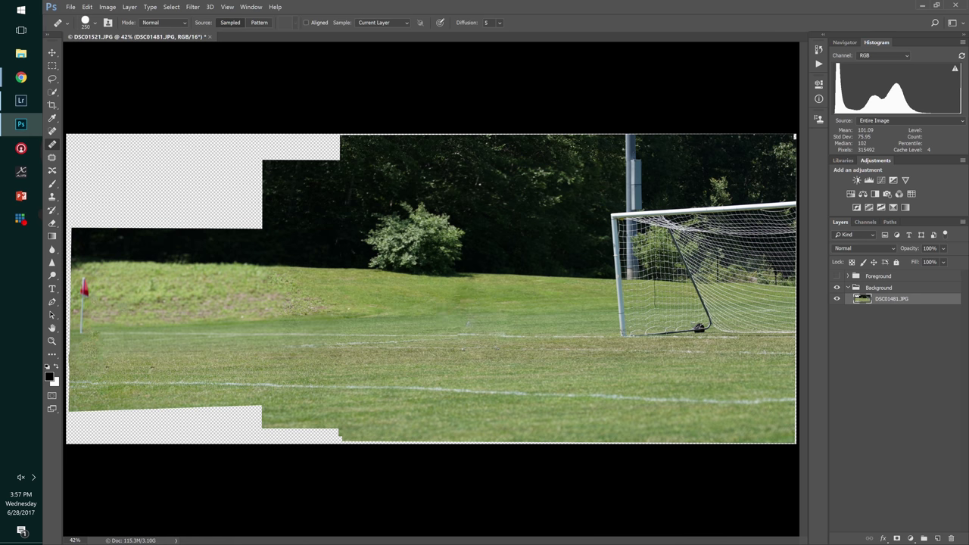
pyautogui.moveTo(436, 335); pyautogui.dragTo(461, 296)
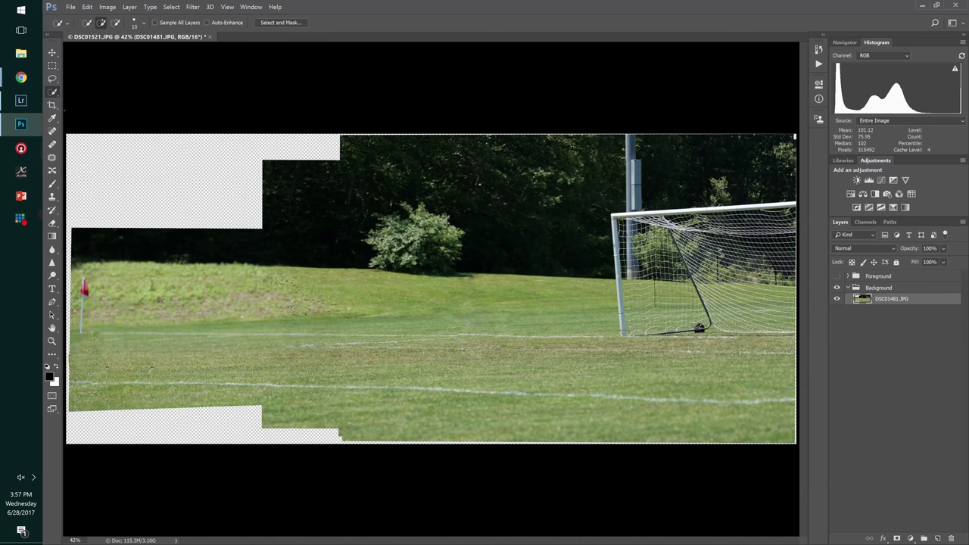
# - Select the transparent empty corners around the stitched field by colour, then bring up the Select menu
pyautogui.rightClick(57, 94)
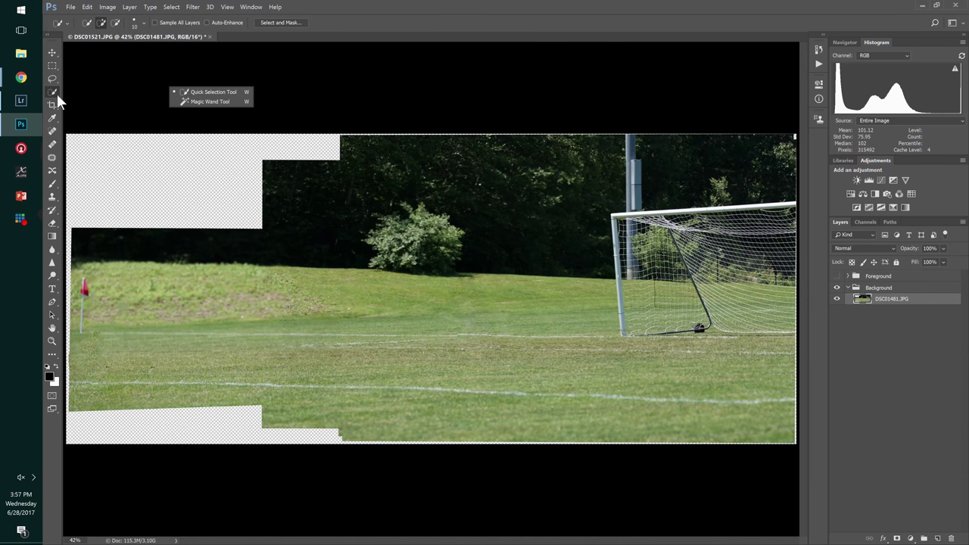
pyautogui.click(195, 101)
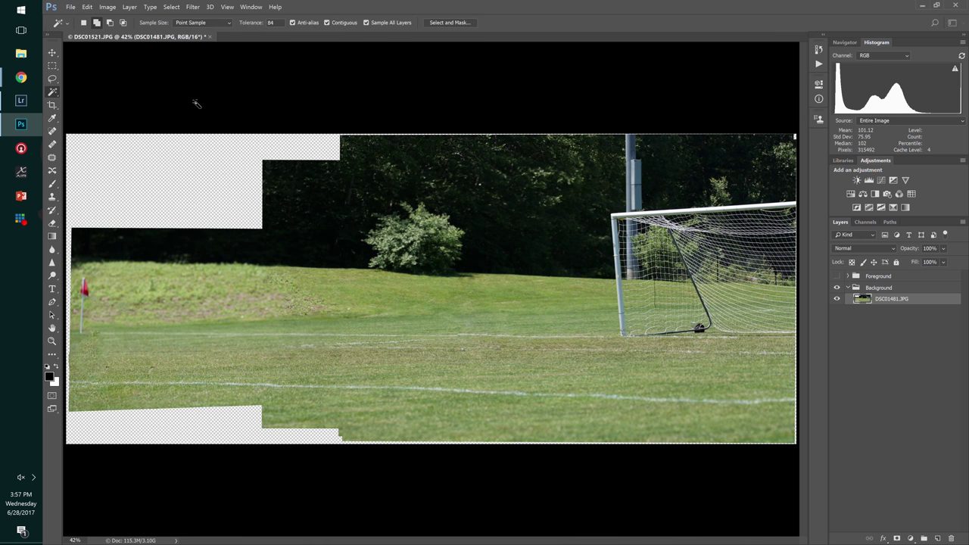
pyautogui.click(201, 162)
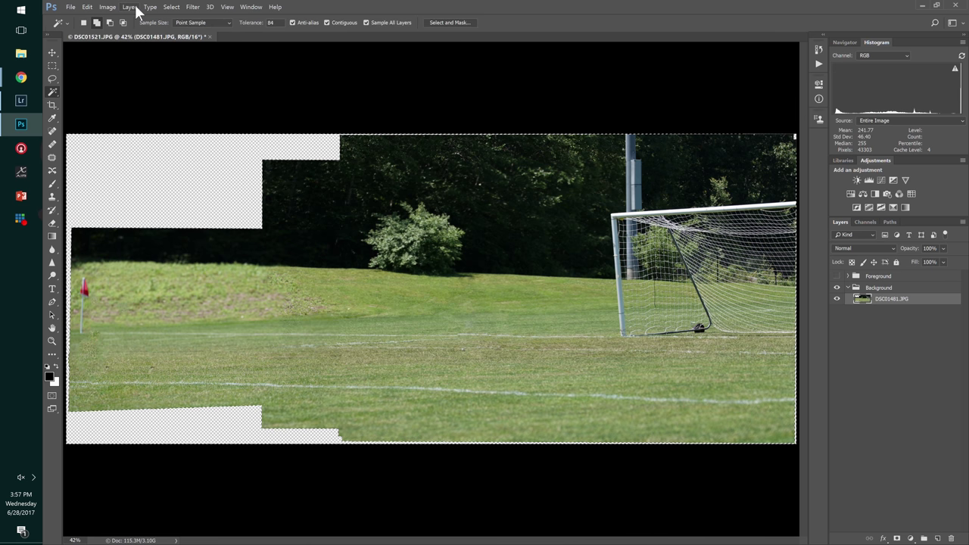
pyautogui.click(171, 7)
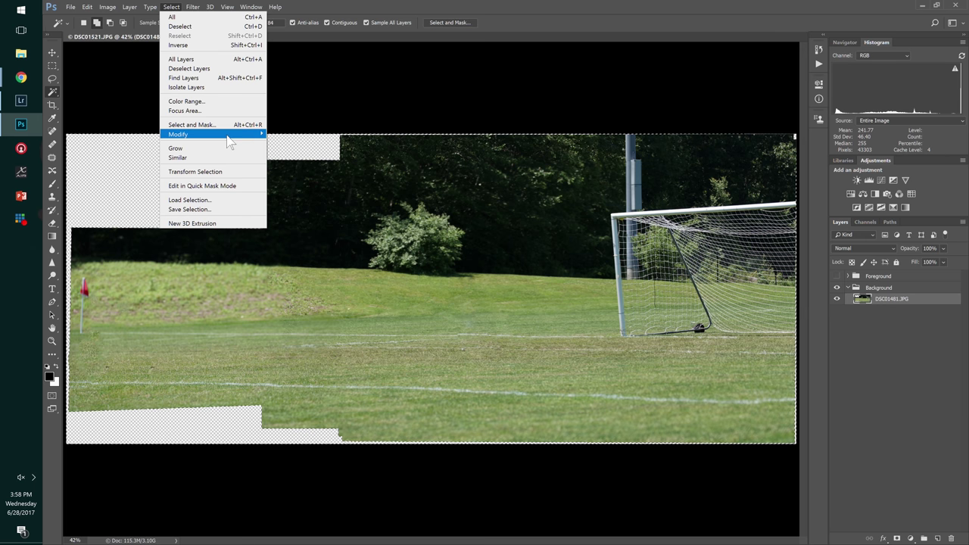
# - Expand the corner selection outward by 10 pixels
pyautogui.moveTo(229, 143)
pyautogui.click(125, 154)
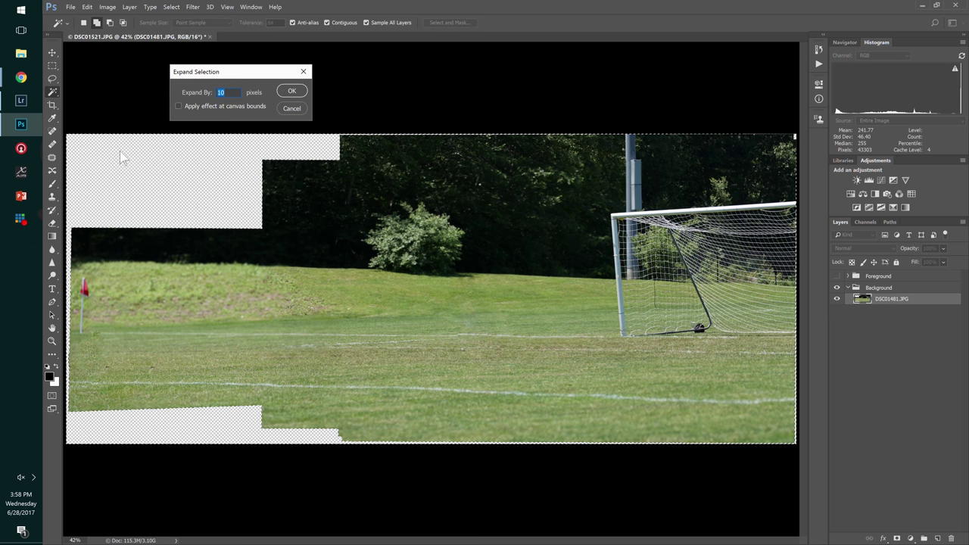
pyautogui.press('Return')
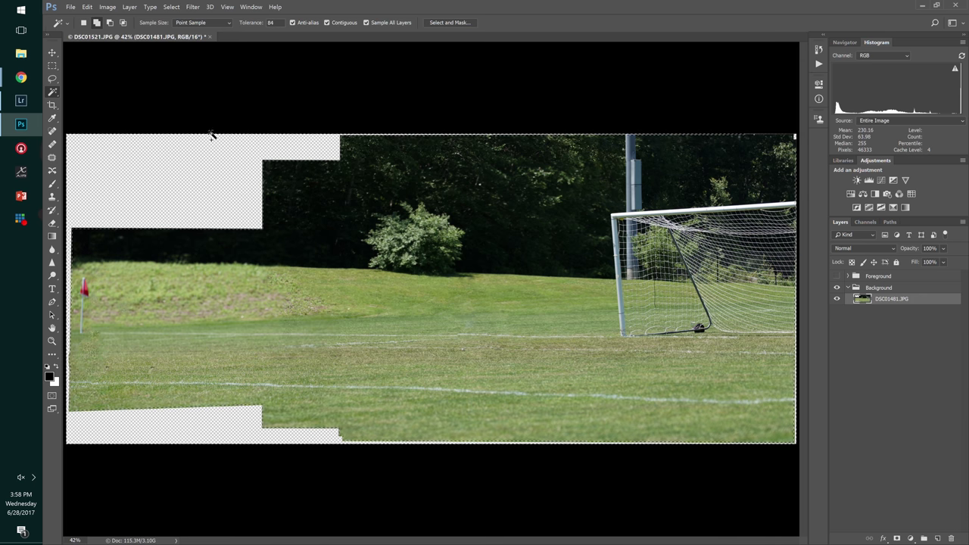
# - Content-aware fill the expanded corner selection with matching grass and trees
pyautogui.click(87, 7)
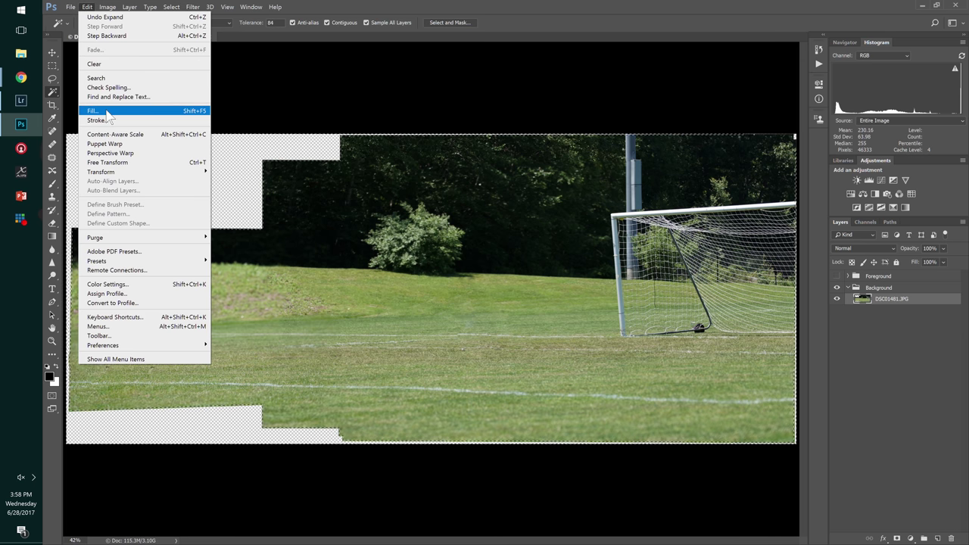
pyautogui.click(107, 115)
pyautogui.click(555, 156)
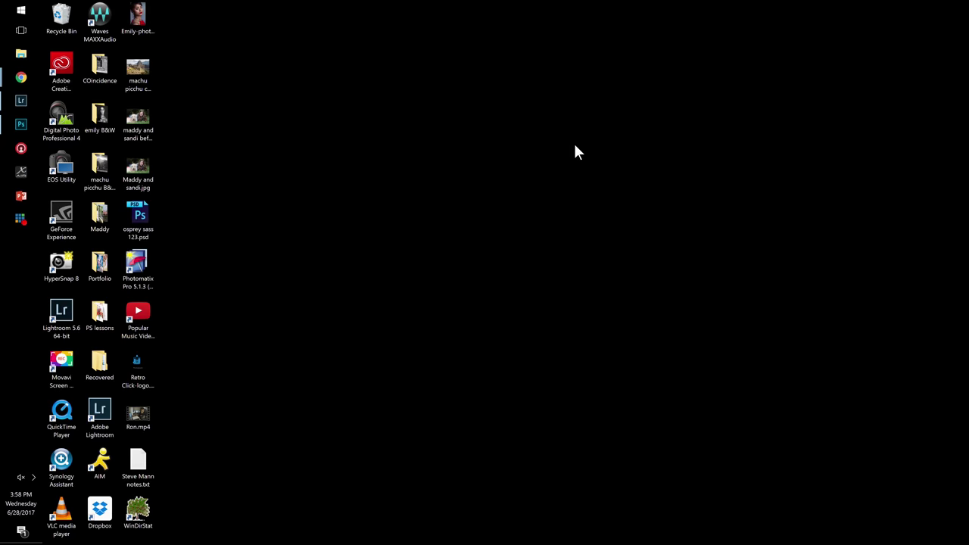
# - Back in Photoshop, toggle the top frame layers to compare poses, ending on DSC01483
pyautogui.hotkey('alt', 'Tab')
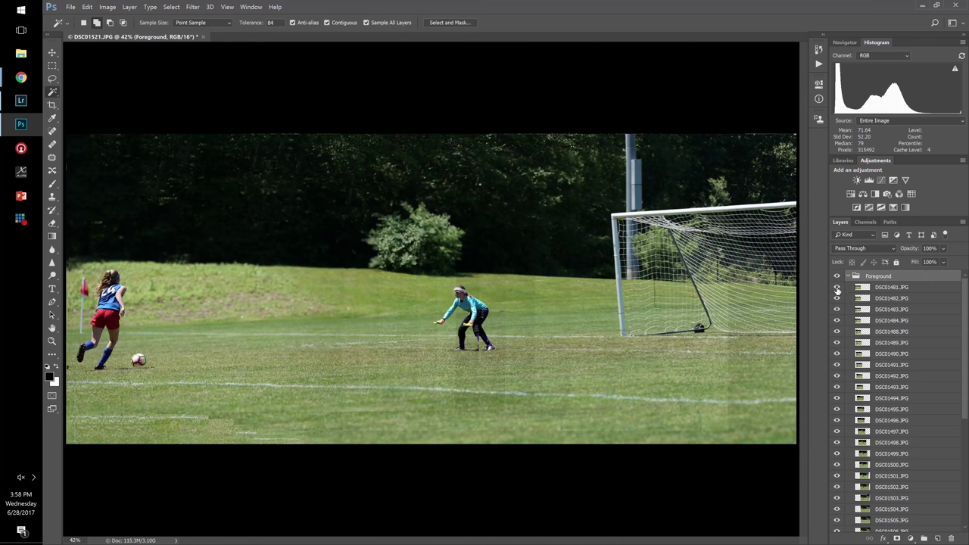
pyautogui.click(837, 290)
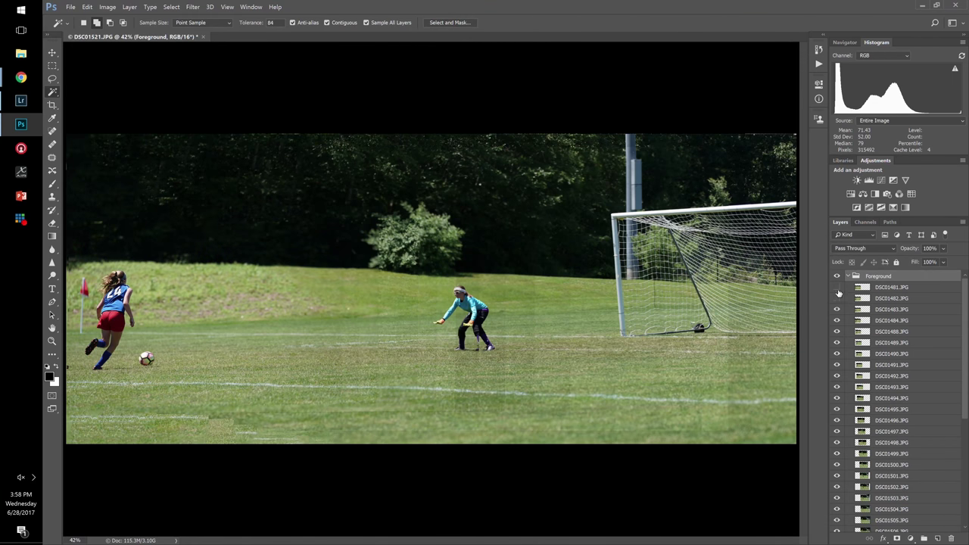
pyautogui.click(837, 298)
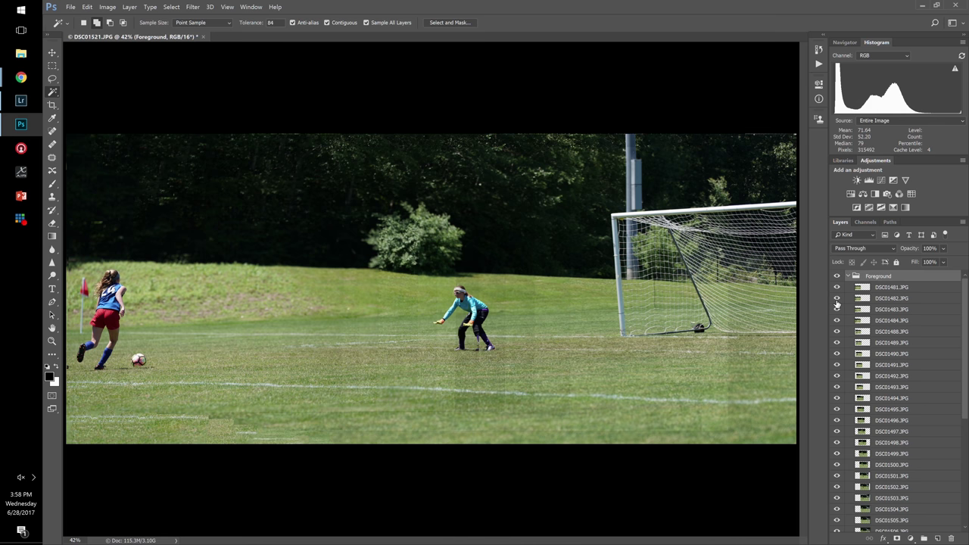
pyautogui.click(836, 309)
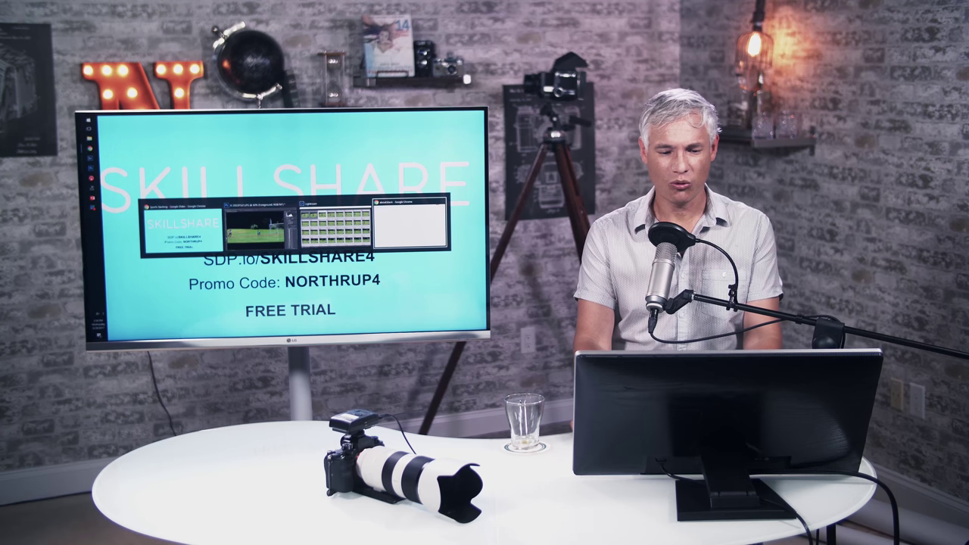
# - Load the sdp.io/skillshare4 promo page and bring up the sign-in form for an existing account
pyautogui.write('sdp')
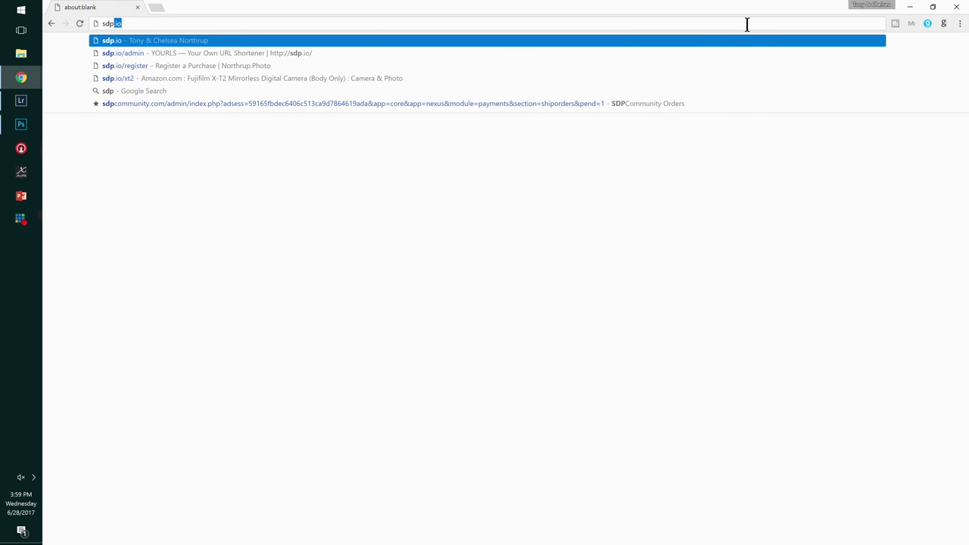
pyautogui.write('.io/skillshare4')
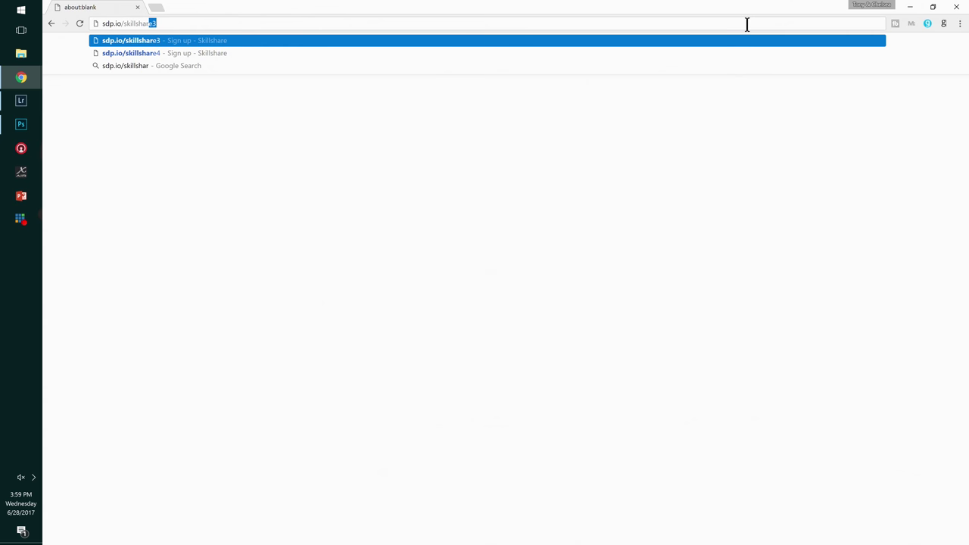
pyautogui.press('Return')
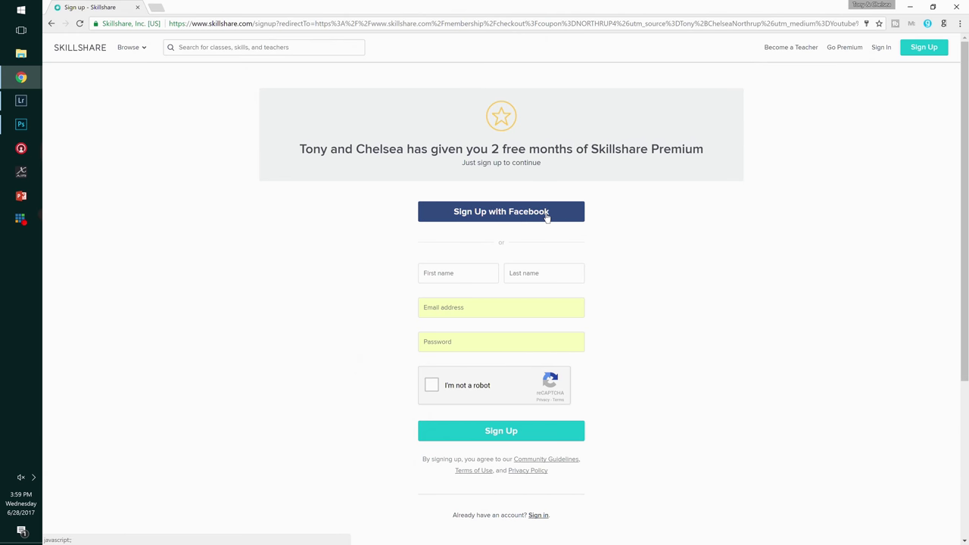
pyautogui.click(880, 48)
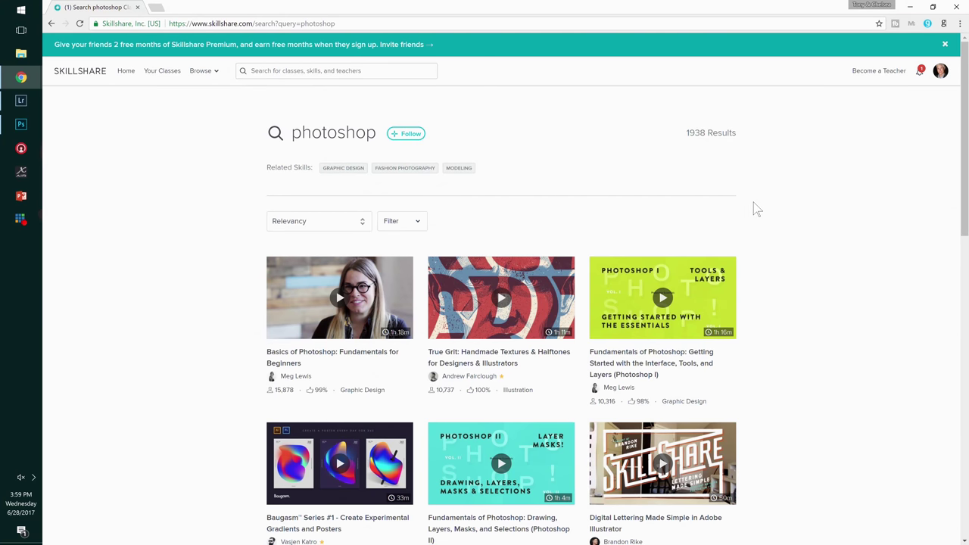
# - Browse a Photoshop instructor's profile and class list, then run a class search for 'typography'
pyautogui.scroll(-5, 753, 202)
pyautogui.scroll(5, 754, 202)
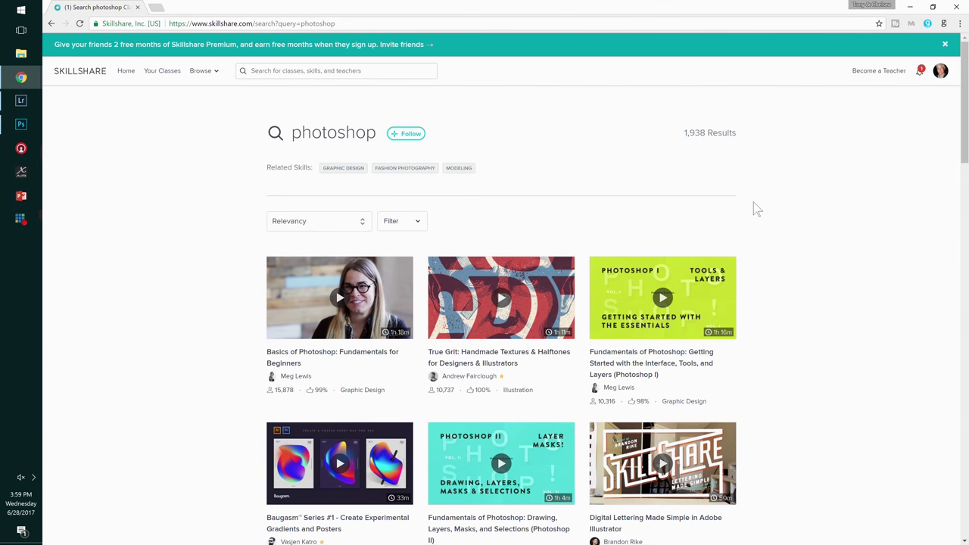
pyautogui.click(306, 378)
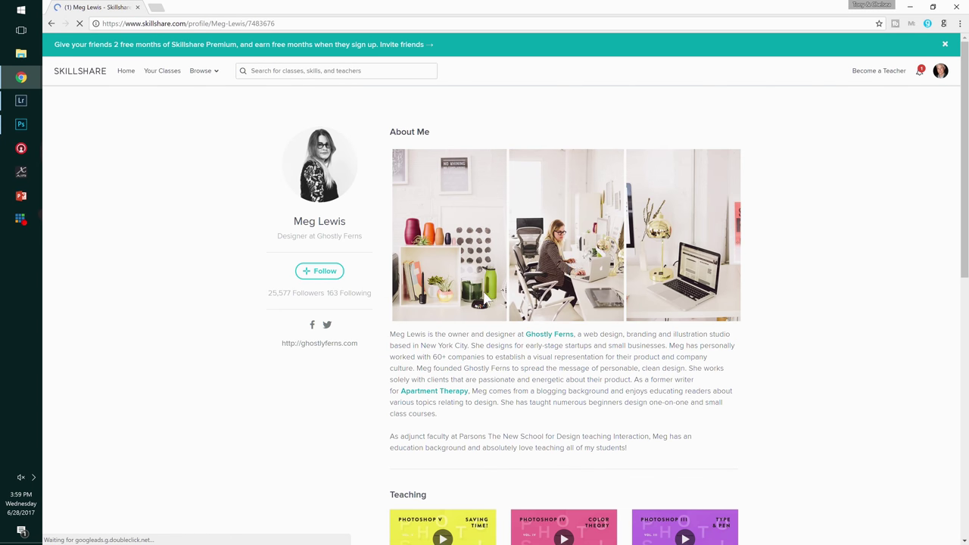
pyautogui.scroll(-3, 746, 239)
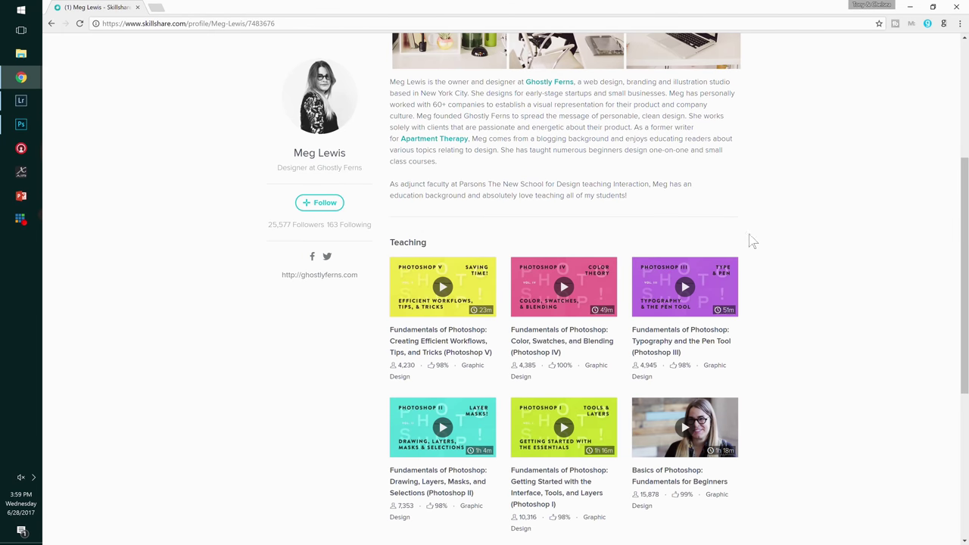
pyautogui.scroll(-1, 752, 241)
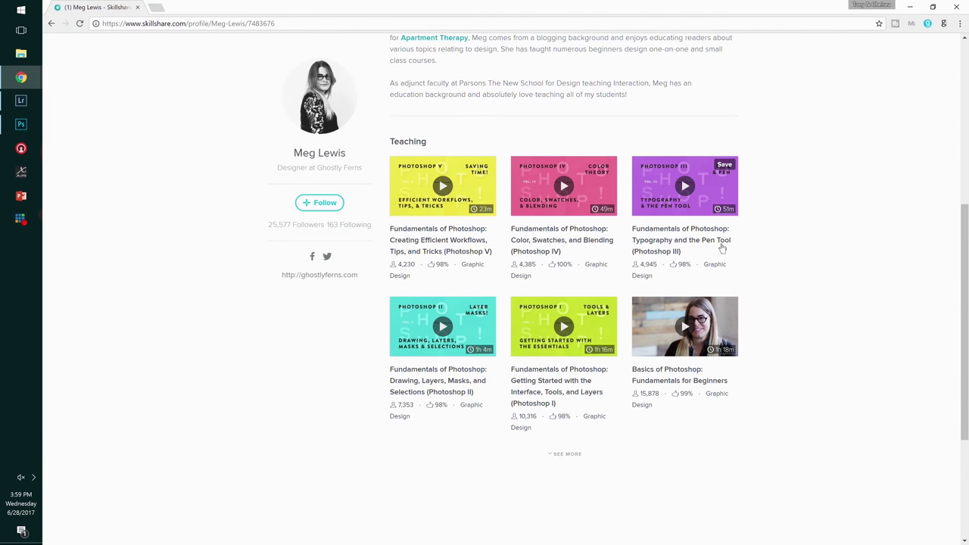
pyautogui.scroll(5, 757, 234)
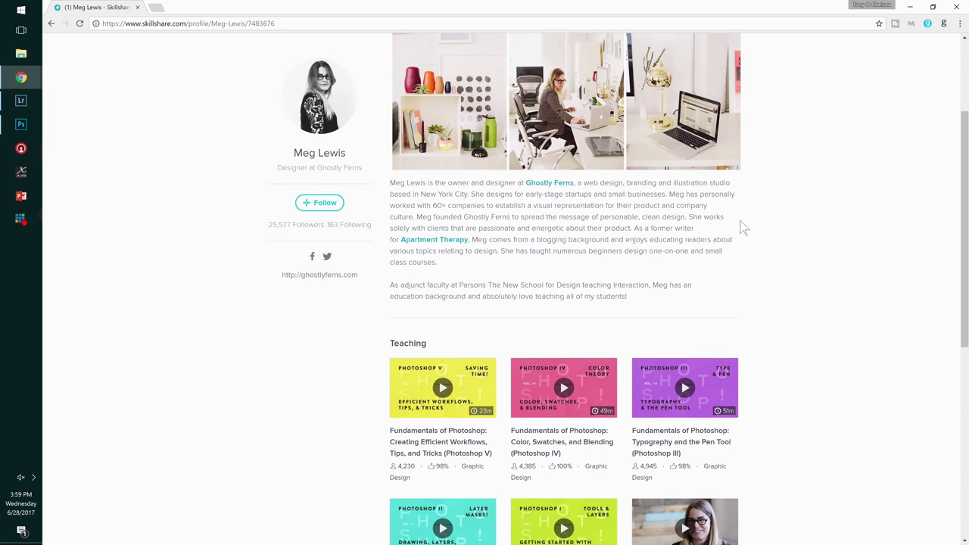
pyautogui.write('typography')
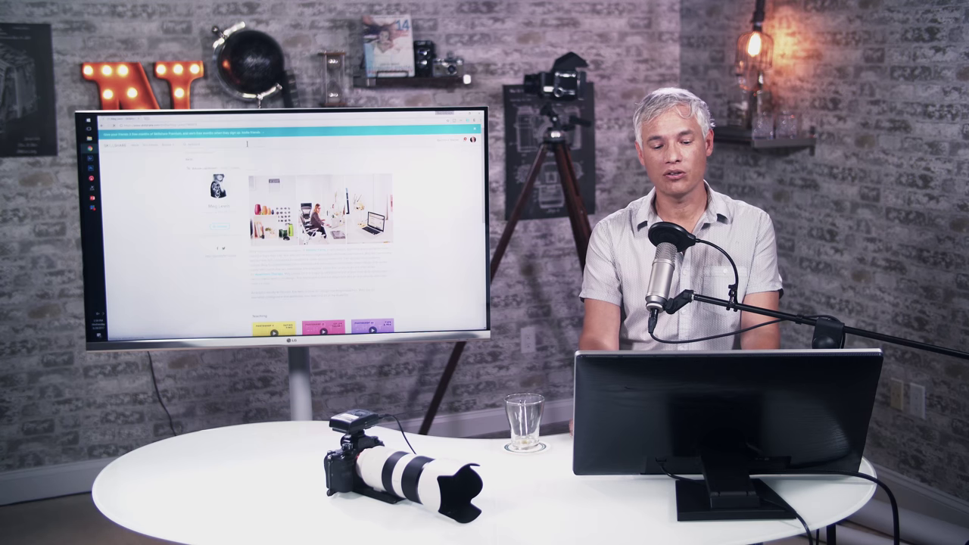
pyautogui.press('Return')
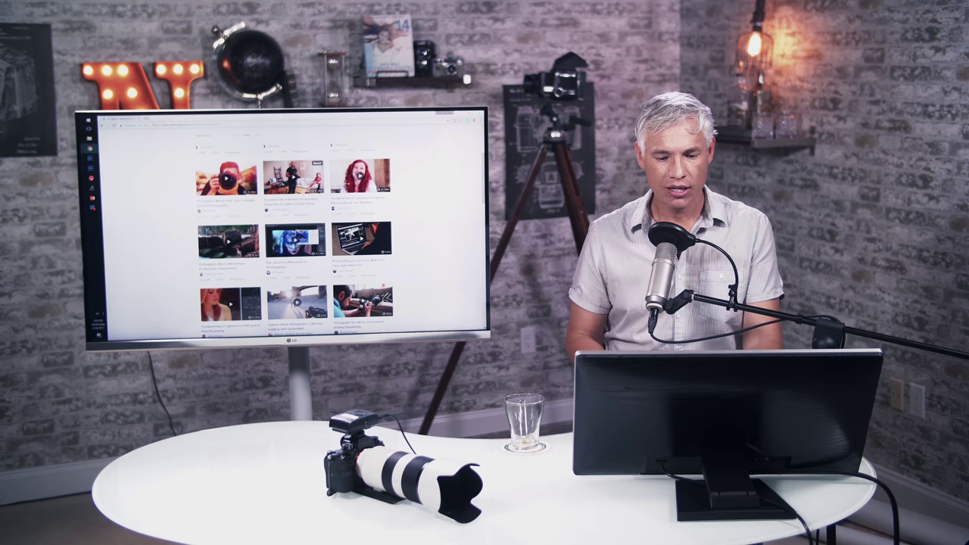
# - Switch from Skillshare back to the Photoshop soccer composite
pyautogui.hotkey('alt', 'Tab')
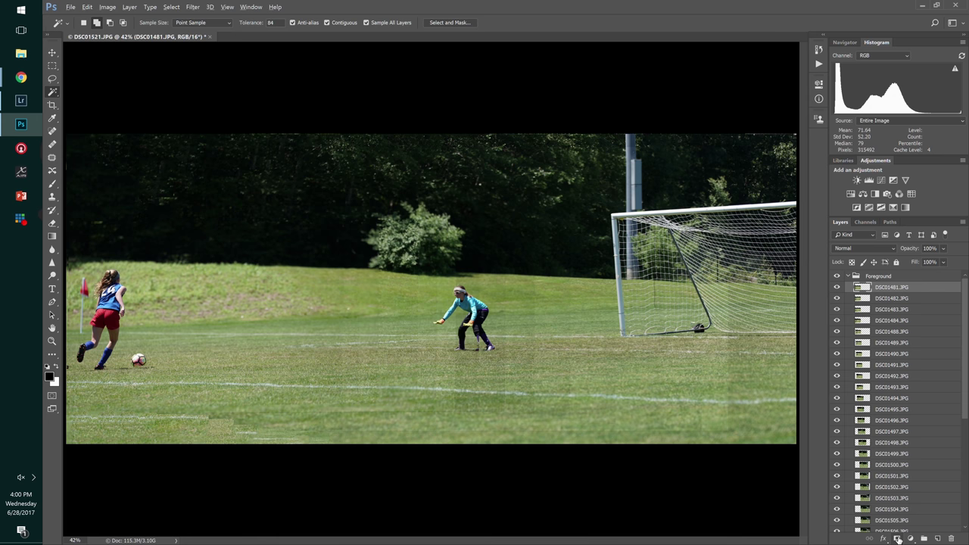
# - Add a black hide-all mask to DSC01481.JPG and paint the kicker and her ball back in
pyautogui.keyDown('alt'); pyautogui.click(898, 538); pyautogui.keyUp('alt')
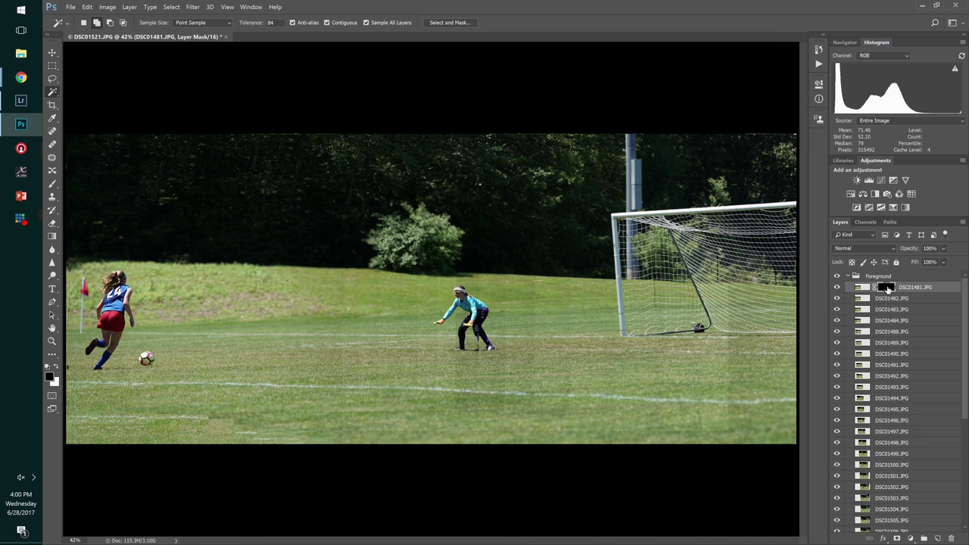
pyautogui.press('b')
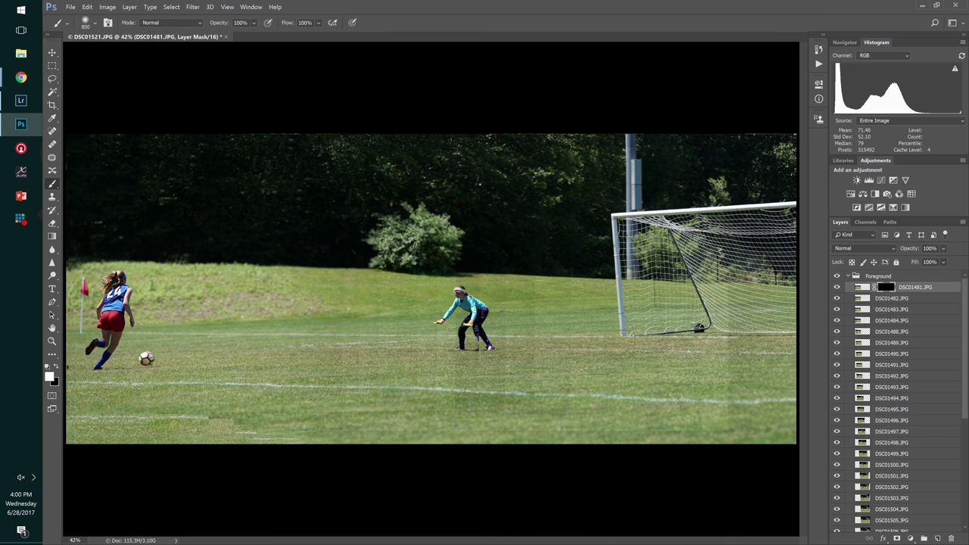
pyautogui.moveTo(152, 339)
pyautogui.mouseDown()
pyautogui.moveTo(99, 337)
pyautogui.moveTo(110, 284)
pyautogui.moveTo(143, 359)
pyautogui.moveTo(105, 359)
pyautogui.mouseUp()
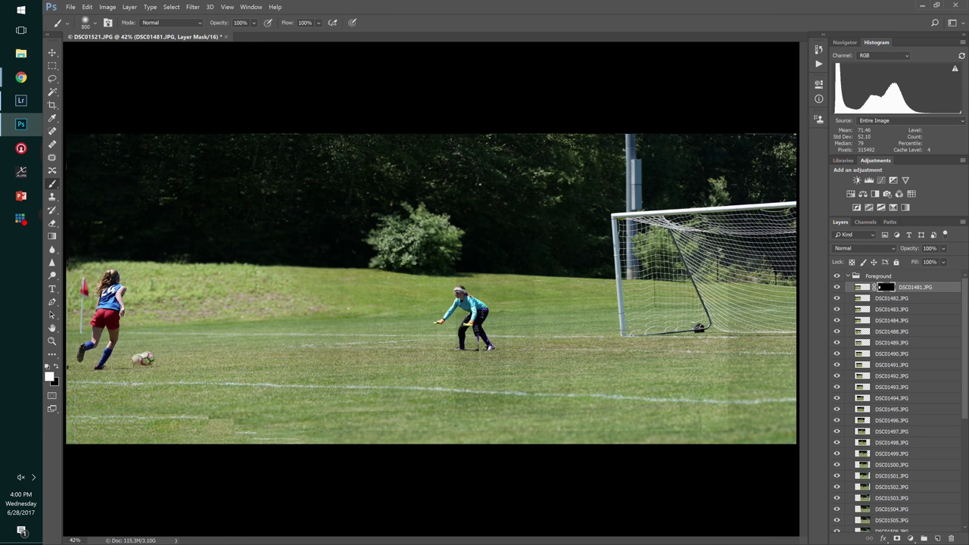
pyautogui.press(']')
pyautogui.click(142, 360)
# - Compare poses by toggling DSC01481, DSC01482 and DSC01483 visibility, leaving DSC01482 and DSC01483 hidden
pyautogui.click(838, 299)
pyautogui.click(837, 299)
pyautogui.click(837, 300)
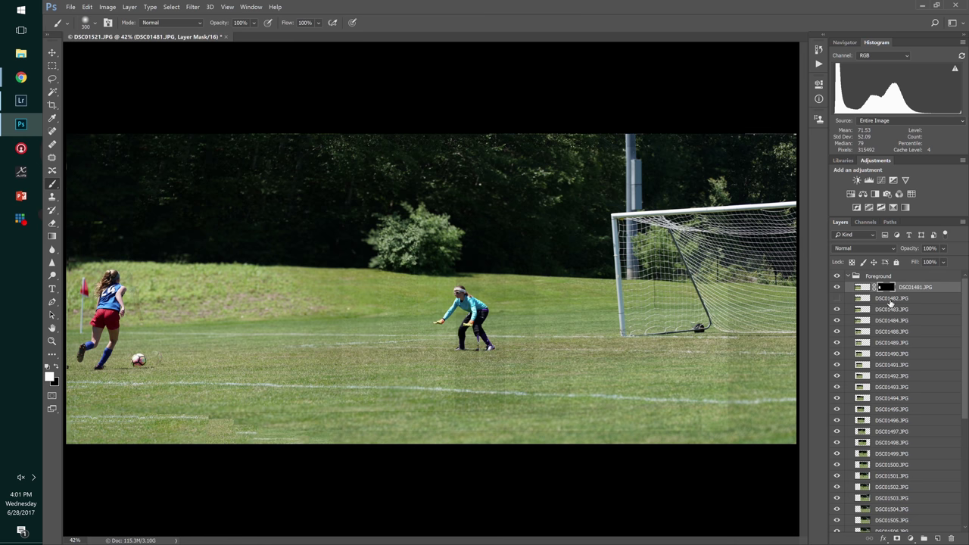
pyautogui.click(837, 288)
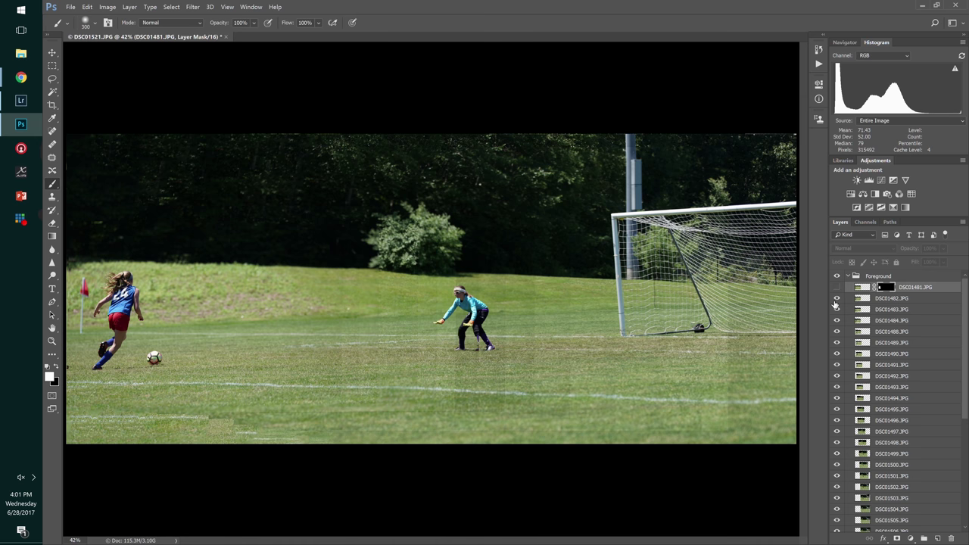
pyautogui.click(837, 301)
pyautogui.click(837, 301)
pyautogui.click(837, 301)
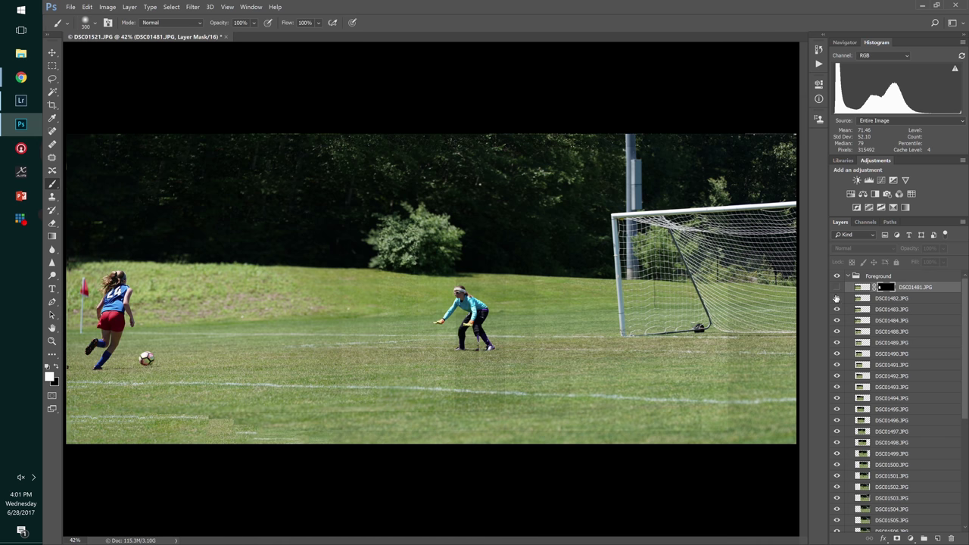
pyautogui.click(837, 288)
pyautogui.click(836, 289)
pyautogui.click(837, 288)
pyautogui.click(837, 289)
pyautogui.click(837, 288)
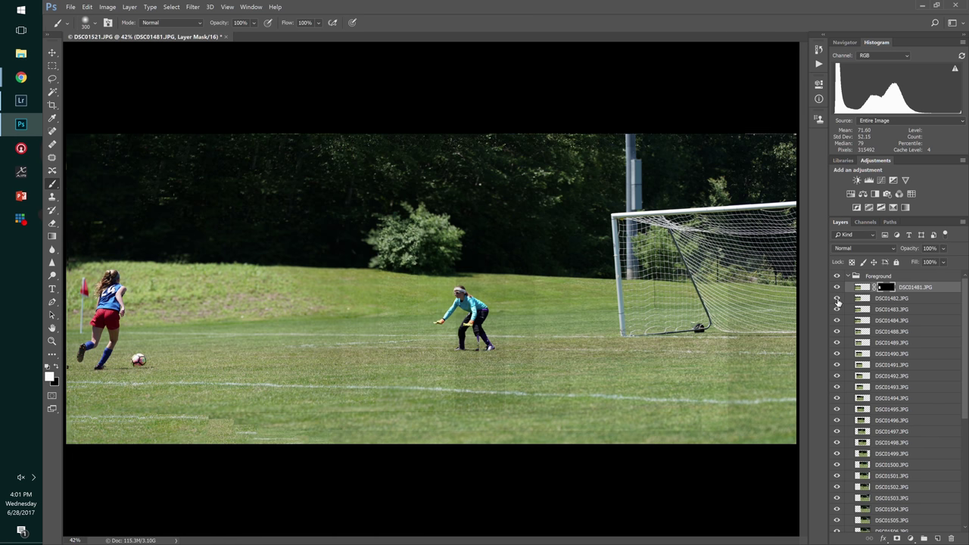
pyautogui.click(836, 300)
pyautogui.click(837, 310)
pyautogui.click(837, 309)
pyautogui.click(836, 310)
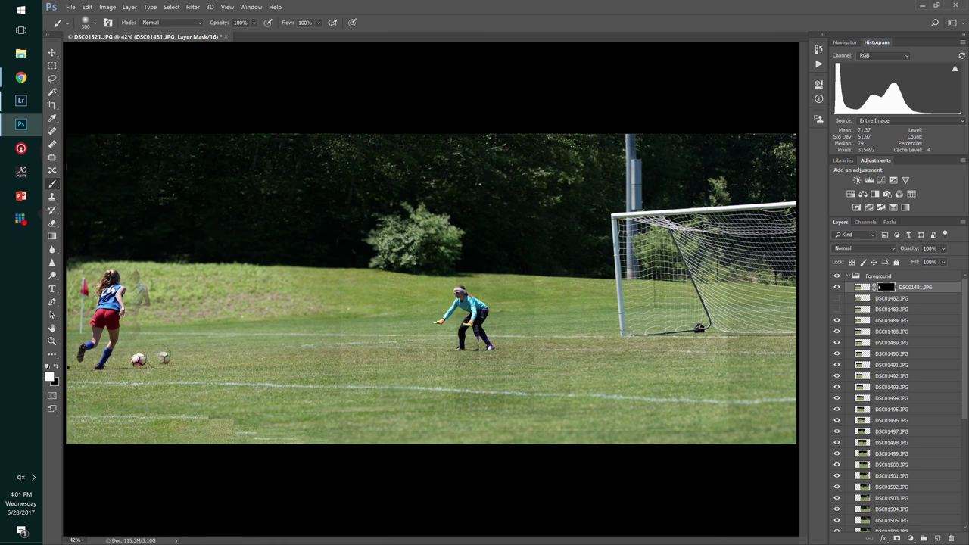
# - Paint out the extra ball, hide the ghosted DSC01483 pose, and target the DSC01481 mask
pyautogui.click(162, 357)
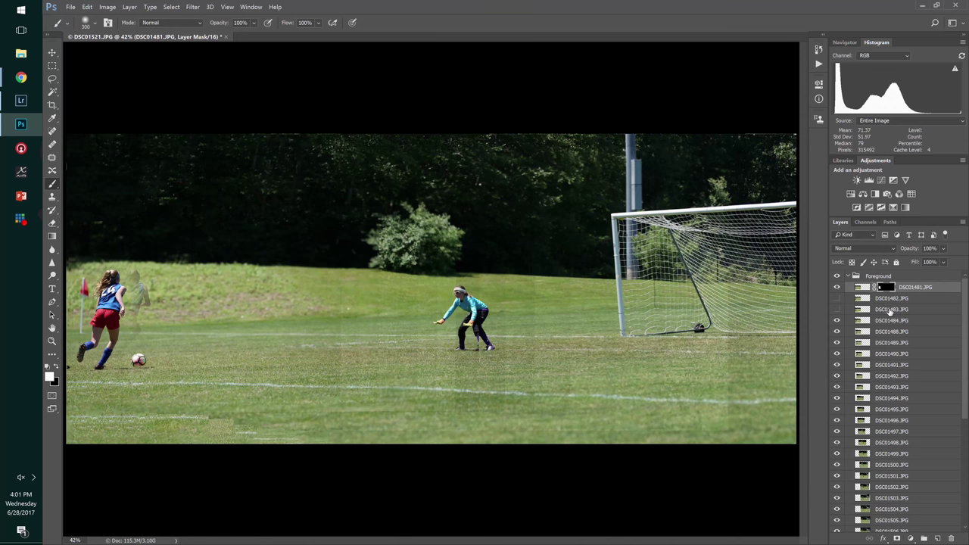
pyautogui.click(899, 310)
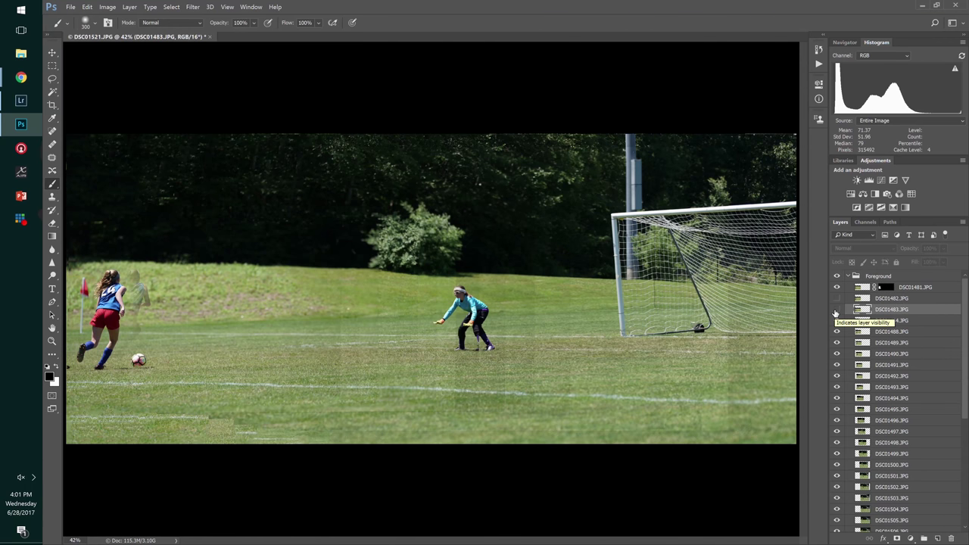
pyautogui.click(837, 311)
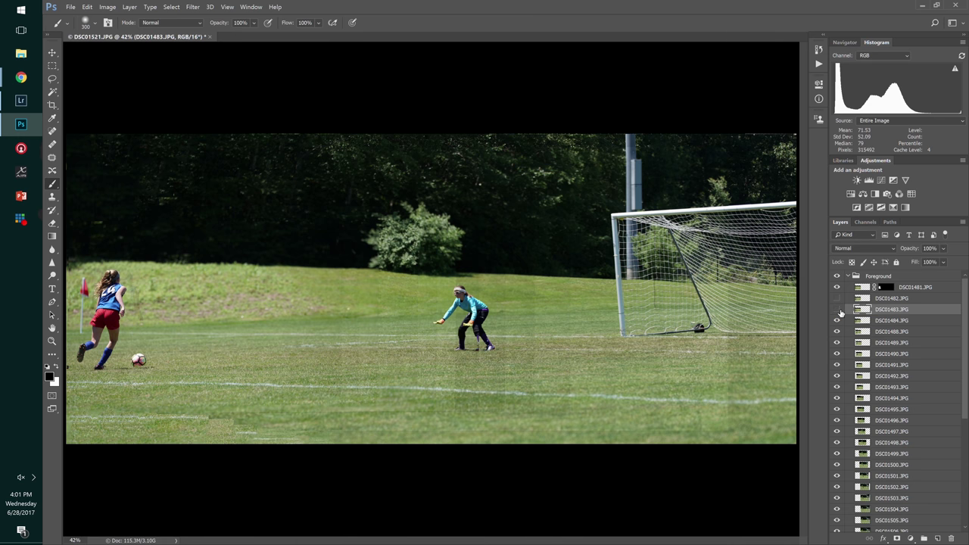
pyautogui.click(839, 311)
pyautogui.click(839, 312)
pyautogui.click(883, 287)
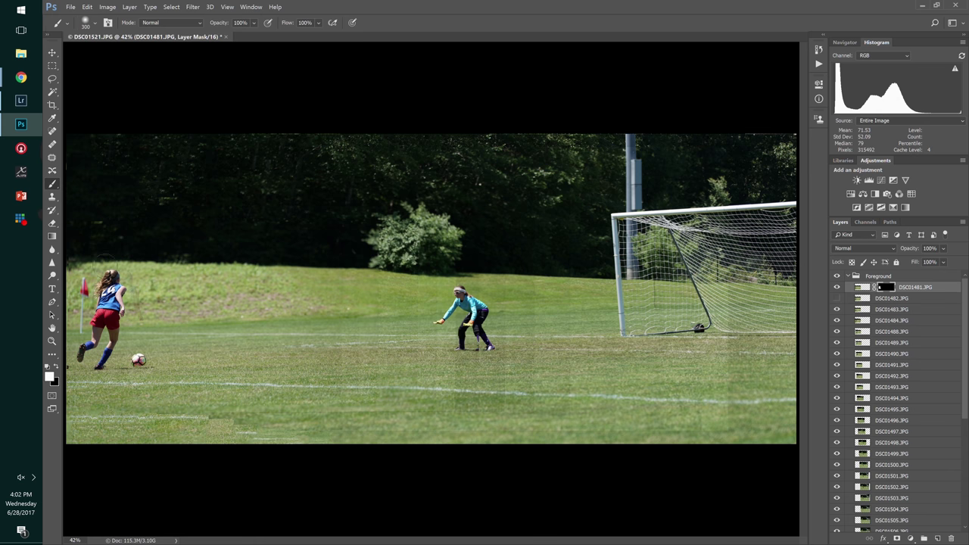
# - With a smaller black brush, paint the DSC01481 mask to reveal a second ball ahead of the first
pyautogui.click(94, 23)
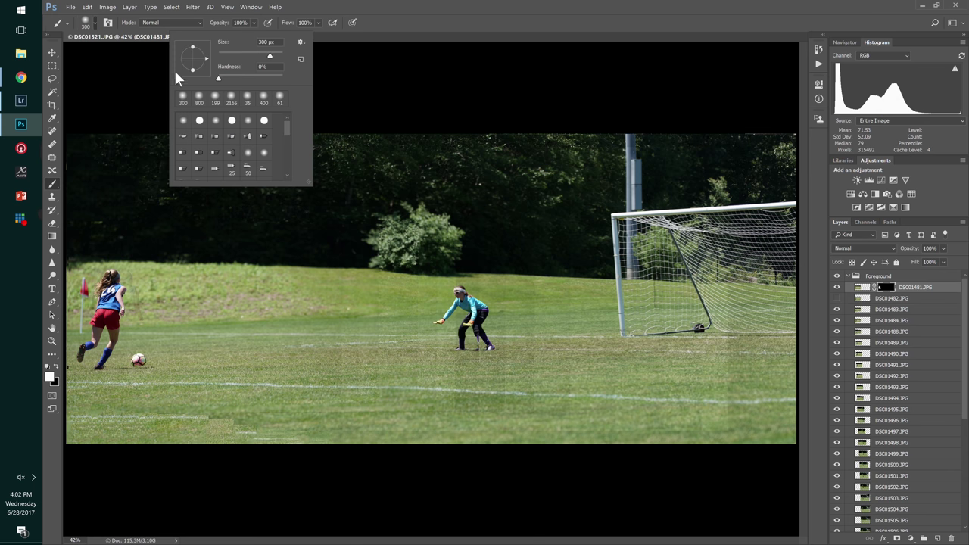
pyautogui.click(96, 17)
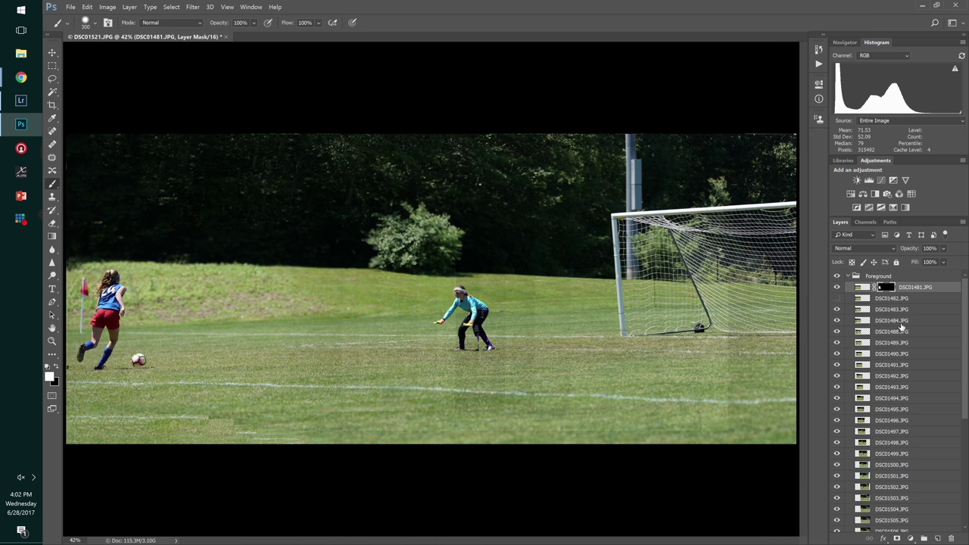
pyautogui.press('x')
pyautogui.press('[')
pyautogui.press('[')
pyautogui.press('[')
pyautogui.moveTo(148, 354); pyautogui.dragTo(156, 360)
# - Toggle DSC01483 and DSC01484 visibility to compare the poses, leaving DSC01484 shown
pyautogui.click(847, 313)
pyautogui.click(838, 311)
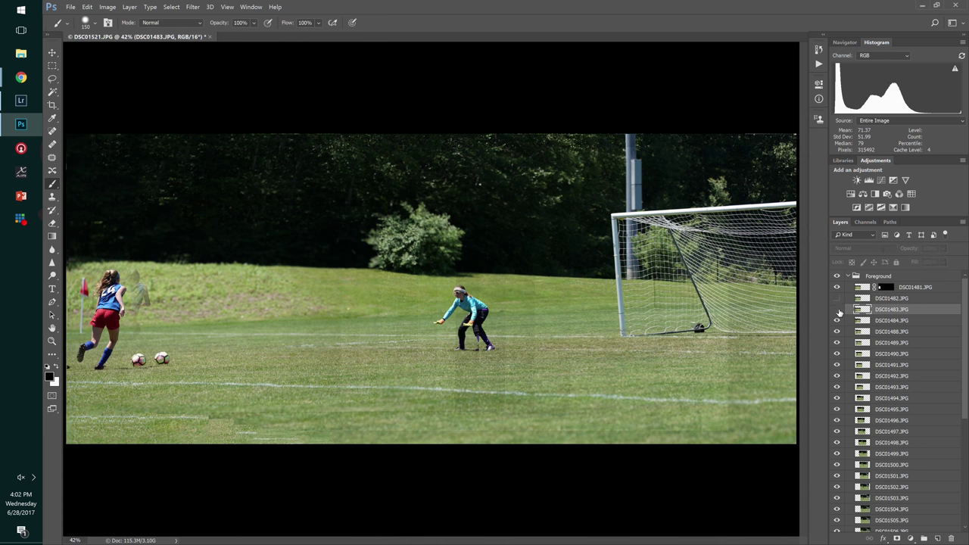
pyautogui.click(838, 311)
pyautogui.click(838, 312)
pyautogui.click(838, 311)
pyautogui.click(838, 311)
pyautogui.click(871, 323)
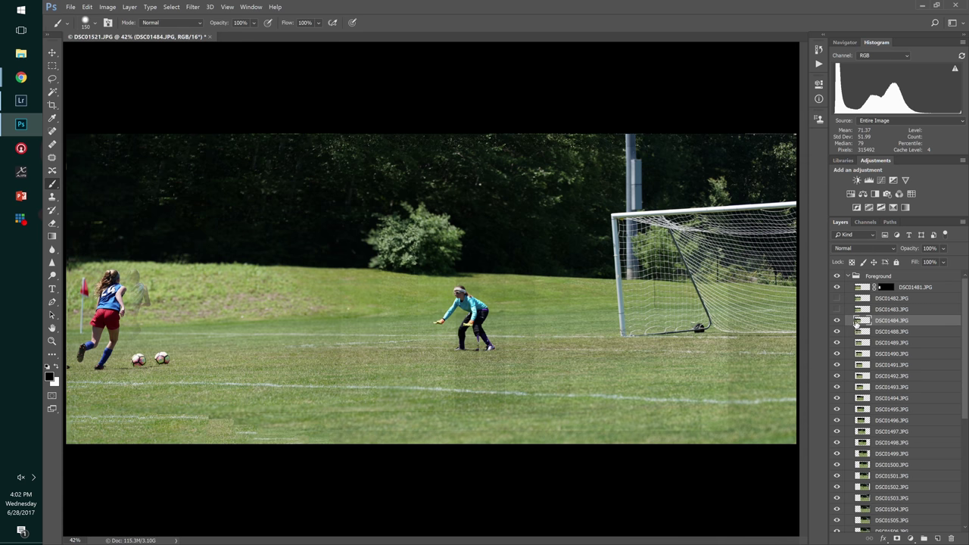
pyautogui.click(838, 322)
pyautogui.click(837, 322)
pyautogui.click(836, 310)
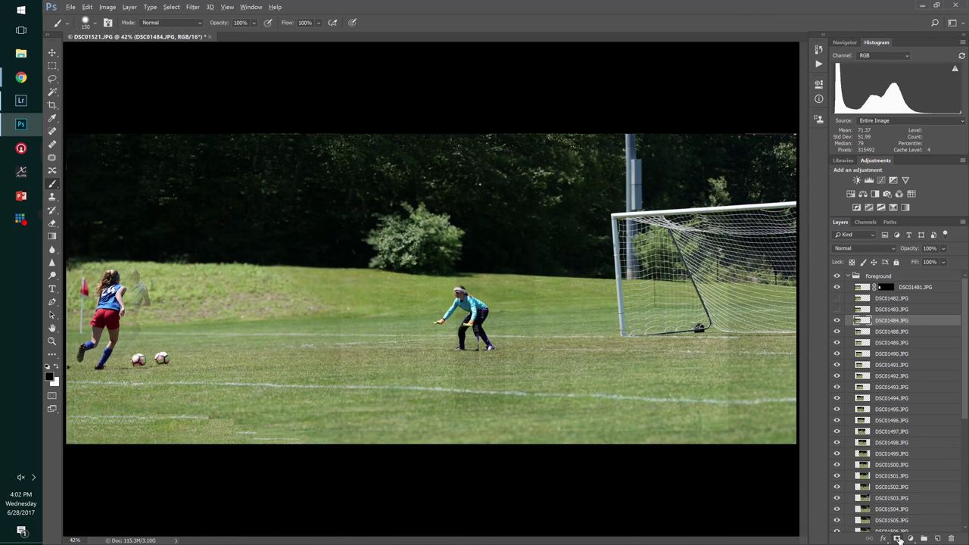
# - Add a hide-all mask to DSC01484 and paint the second kicking girl and third ball back in white
pyautogui.keyDown('alt'); pyautogui.click(897, 536); pyautogui.keyUp('alt')
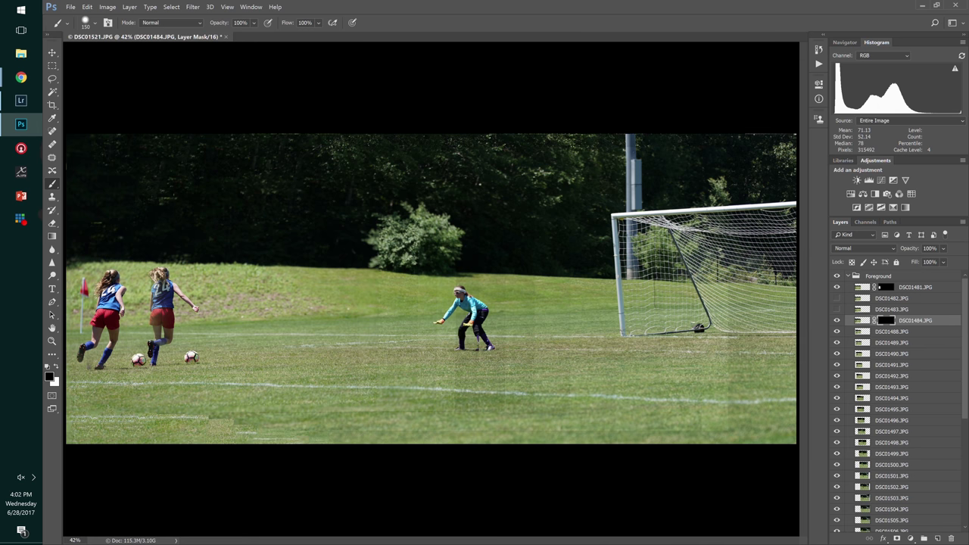
pyautogui.press('x')
pyautogui.click(161, 359)
pyautogui.moveTo(164, 353); pyautogui.dragTo(157, 354)
pyautogui.moveTo(159, 333)
pyautogui.mouseDown()
pyautogui.moveTo(163, 310)
pyautogui.moveTo(143, 297)
pyautogui.moveTo(159, 275)
pyautogui.moveTo(138, 297)
pyautogui.mouseUp()
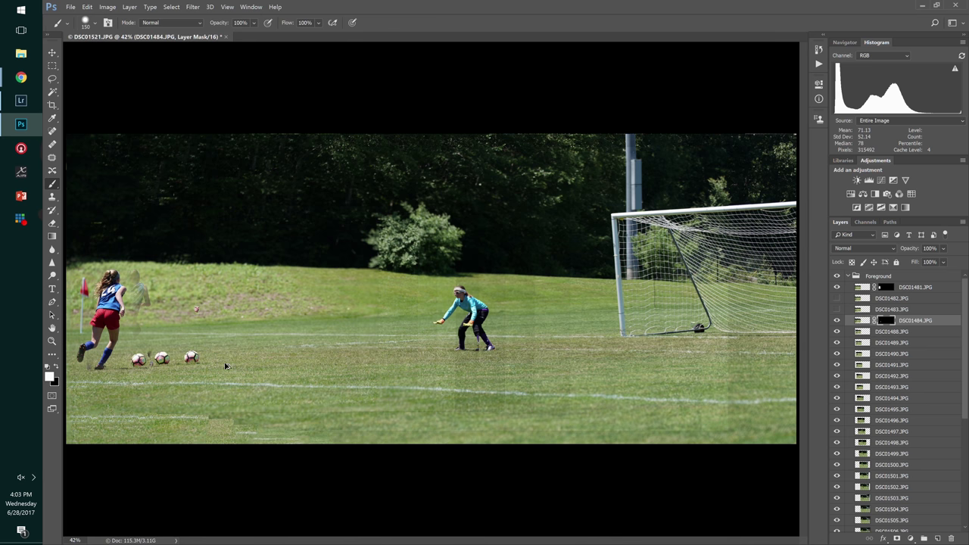
pyautogui.hotkey('ctrl', 'z')
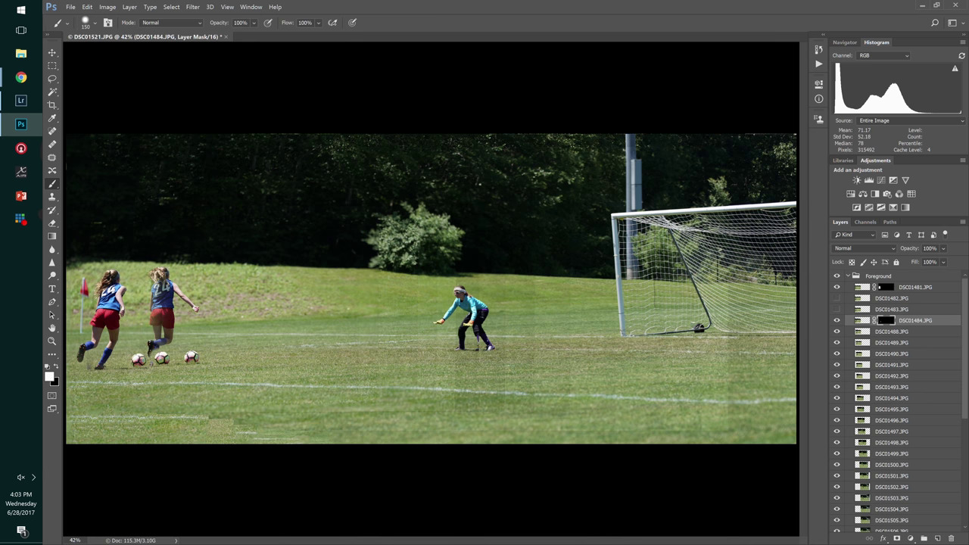
pyautogui.click(888, 333)
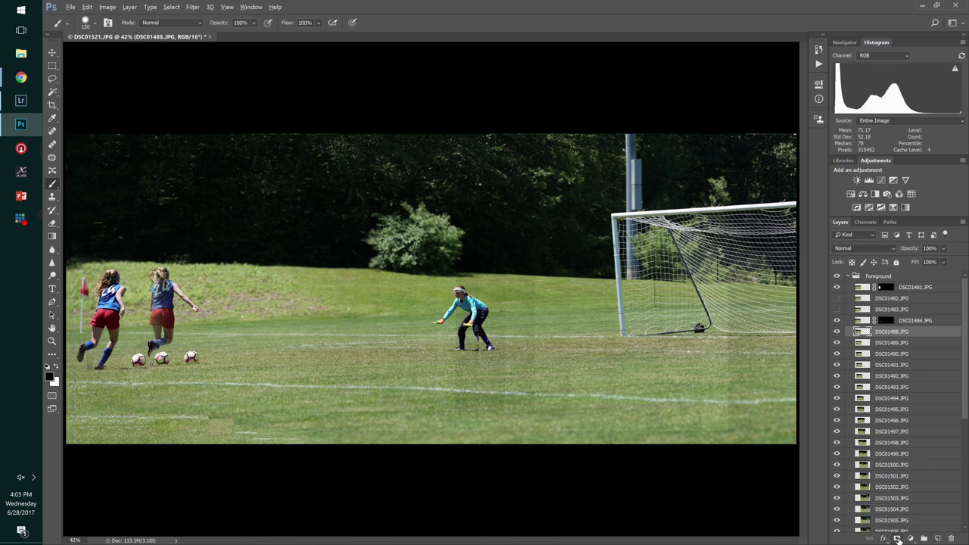
# - Add a hide-all mask to DSC01488, then toggle DSC01489 and DSC01488 to compare poses
pyautogui.click(898, 539)
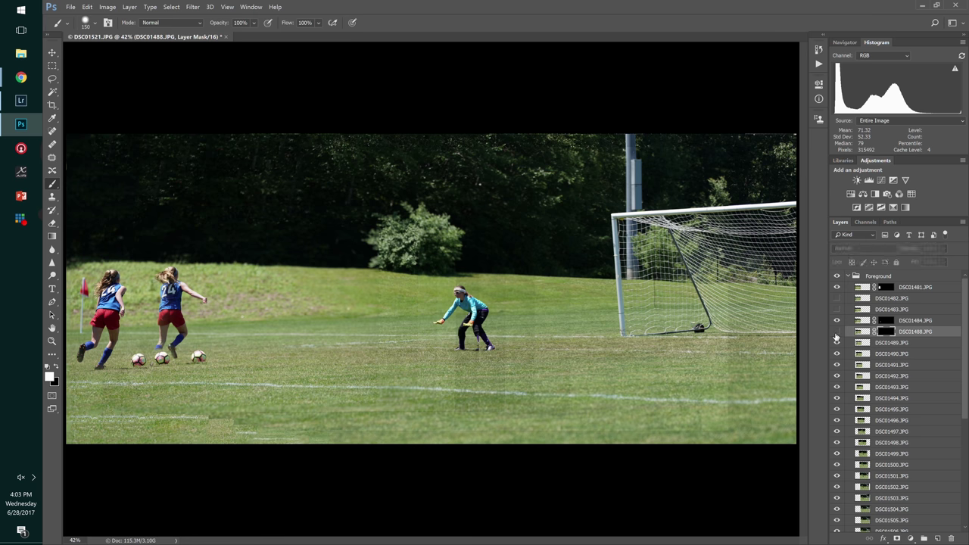
pyautogui.click(836, 343)
pyautogui.click(837, 343)
pyautogui.click(837, 343)
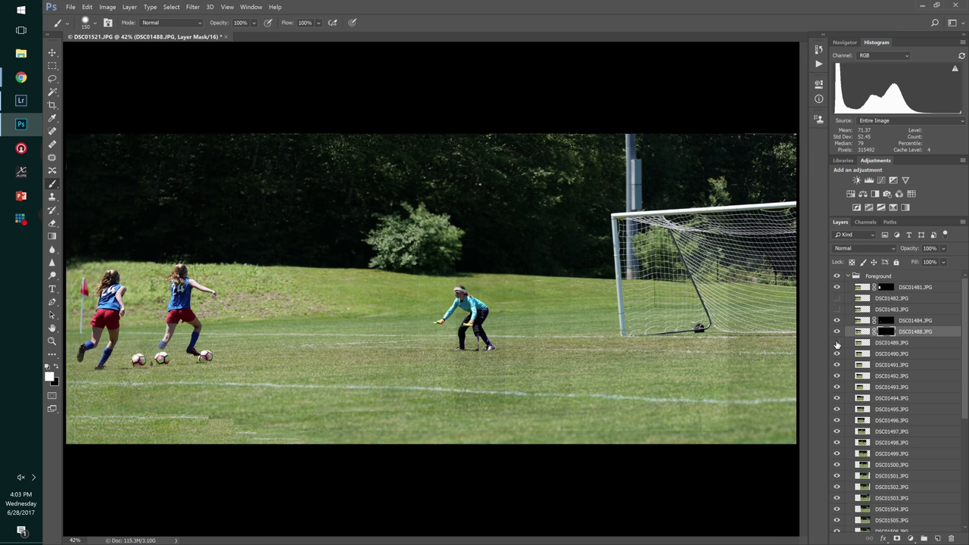
pyautogui.click(837, 343)
pyautogui.click(837, 343)
pyautogui.click(836, 343)
pyautogui.click(837, 343)
pyautogui.click(837, 343)
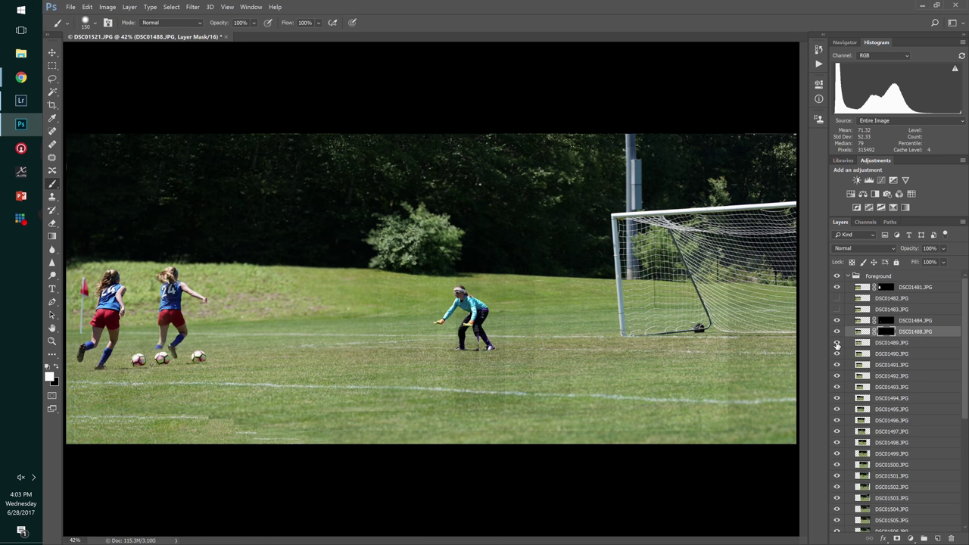
pyautogui.click(836, 343)
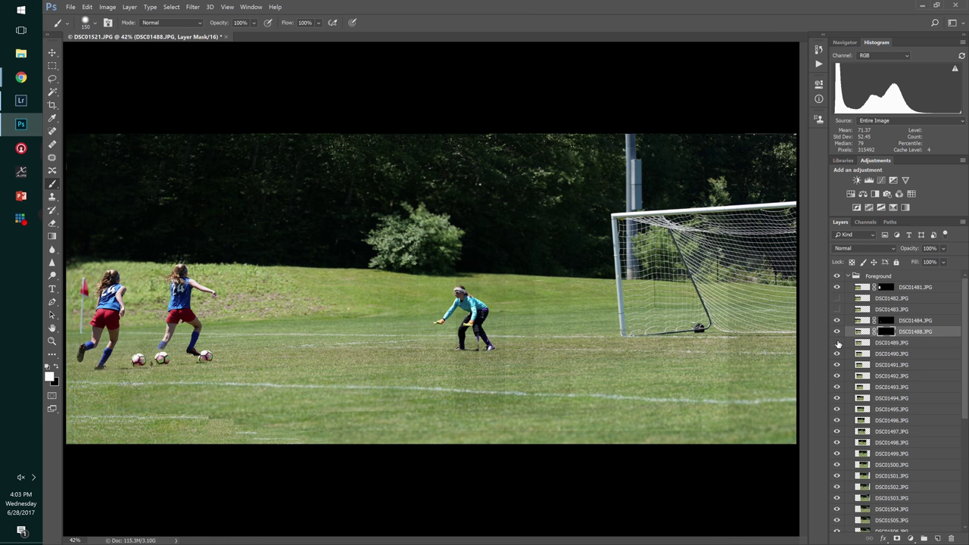
pyautogui.click(837, 333)
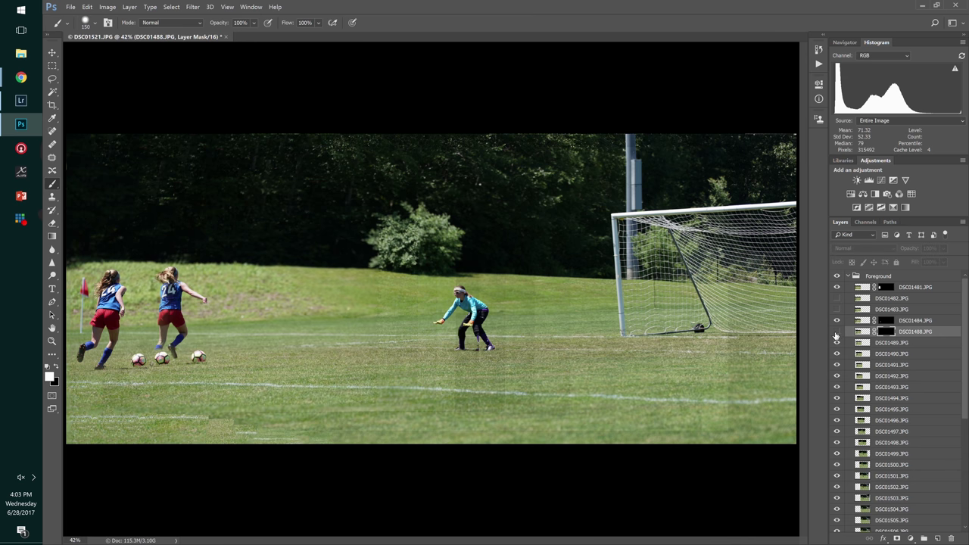
pyautogui.click(837, 332)
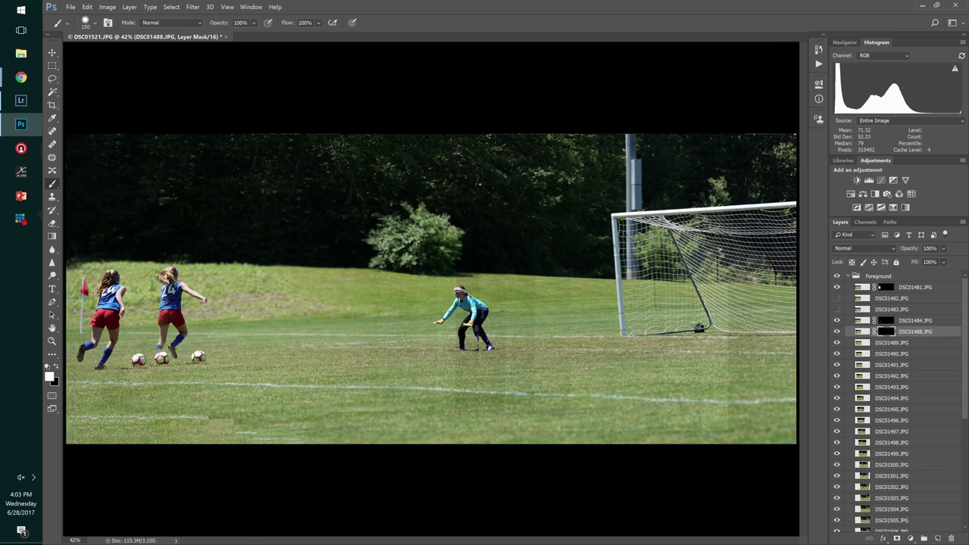
# - Paint the DSC01488 mask in white and black to reveal a fourth ball ahead of the third
pyautogui.moveTo(181, 355); pyautogui.dragTo(196, 355)
pyautogui.press('x')
pyautogui.press('x')
pyautogui.press('x')
pyautogui.press('x')
pyautogui.press('x')
pyautogui.press('x')
pyautogui.press('x')
pyautogui.click(195, 357)
pyautogui.press('x')
pyautogui.click(193, 356)
pyautogui.press('x')
# - Toggle DSC01489's visibility to compare poses, leaving it hidden
pyautogui.click(889, 345)
pyautogui.click(837, 343)
pyautogui.click(837, 343)
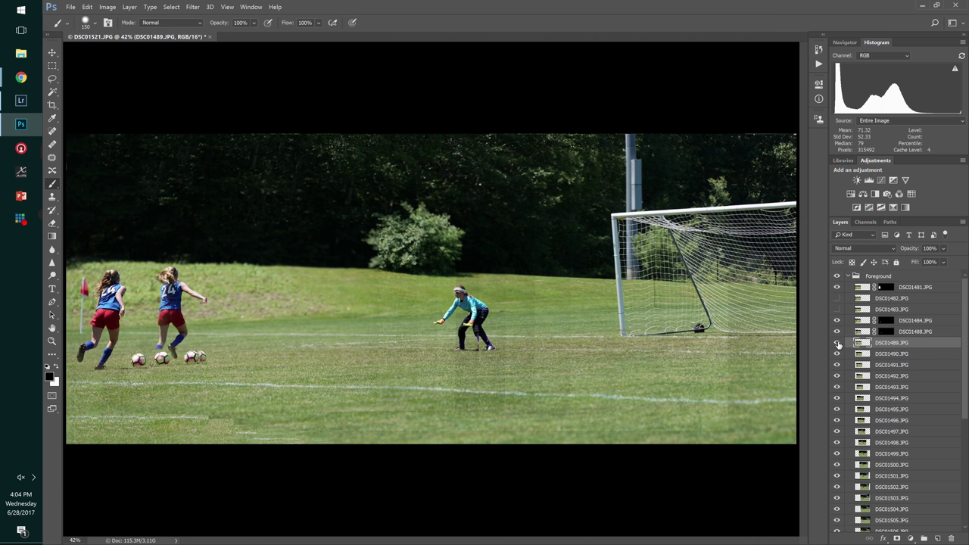
pyautogui.click(837, 343)
pyautogui.click(837, 343)
pyautogui.click(837, 343)
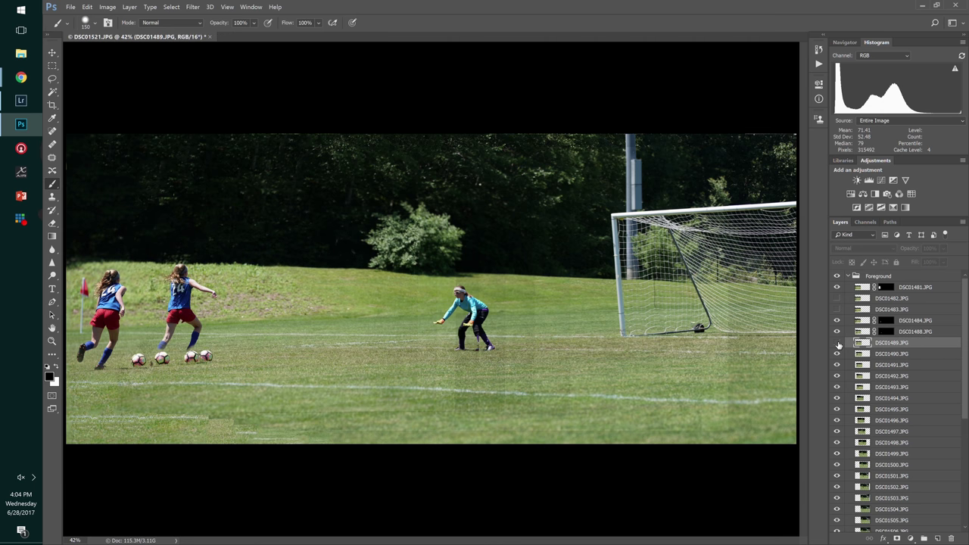
pyautogui.click(837, 343)
pyautogui.click(836, 343)
pyautogui.click(837, 343)
pyautogui.click(837, 343)
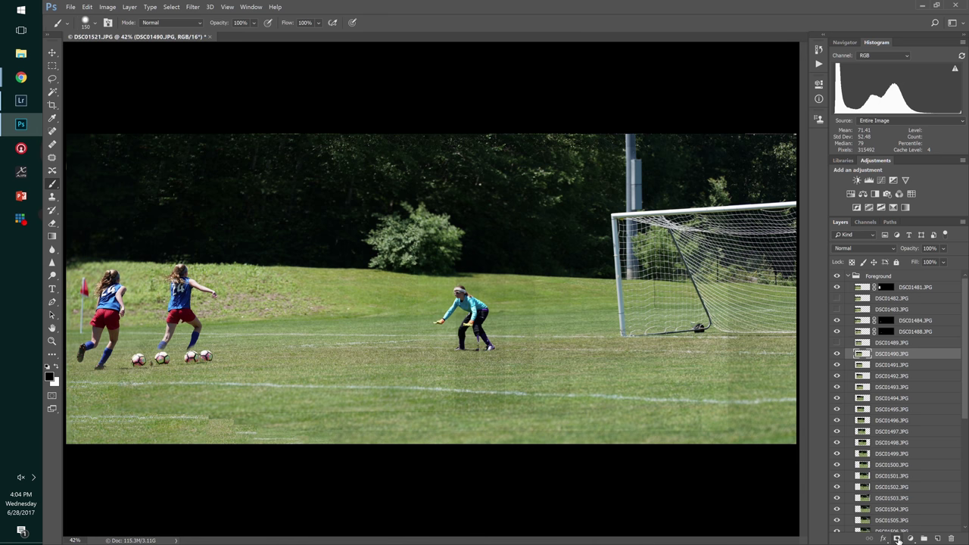
# - Add a hide-all mask to DSC01490 and paint the third kicking girl in, touching up in black
pyautogui.press('x')
pyautogui.keyDown('alt'); pyautogui.click(897, 538); pyautogui.keyUp('alt')
pyautogui.press('x')
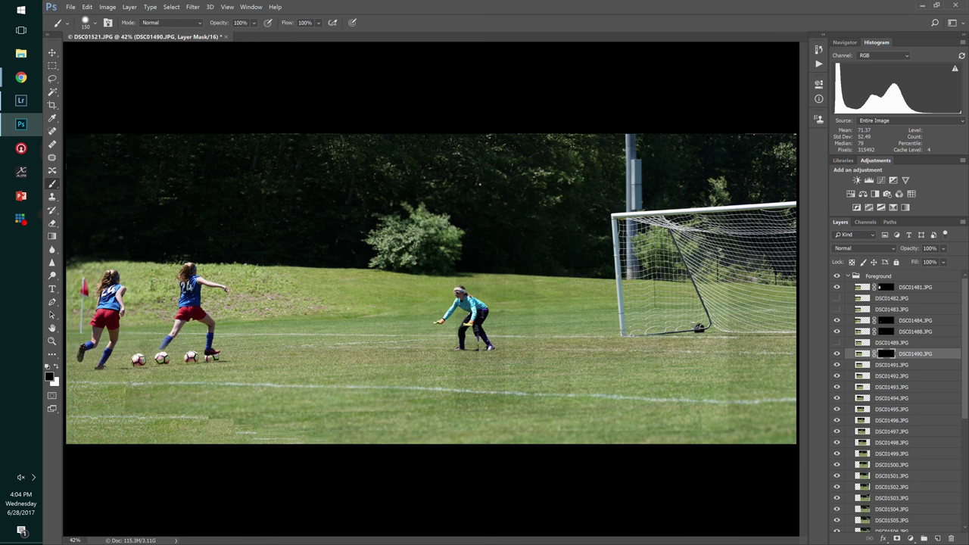
pyautogui.press('x')
pyautogui.moveTo(159, 352)
pyautogui.mouseDown()
pyautogui.moveTo(182, 265)
pyautogui.moveTo(194, 345)
pyautogui.moveTo(200, 321)
pyautogui.moveTo(206, 356)
pyautogui.moveTo(217, 356)
pyautogui.mouseUp()
pyautogui.press('x')
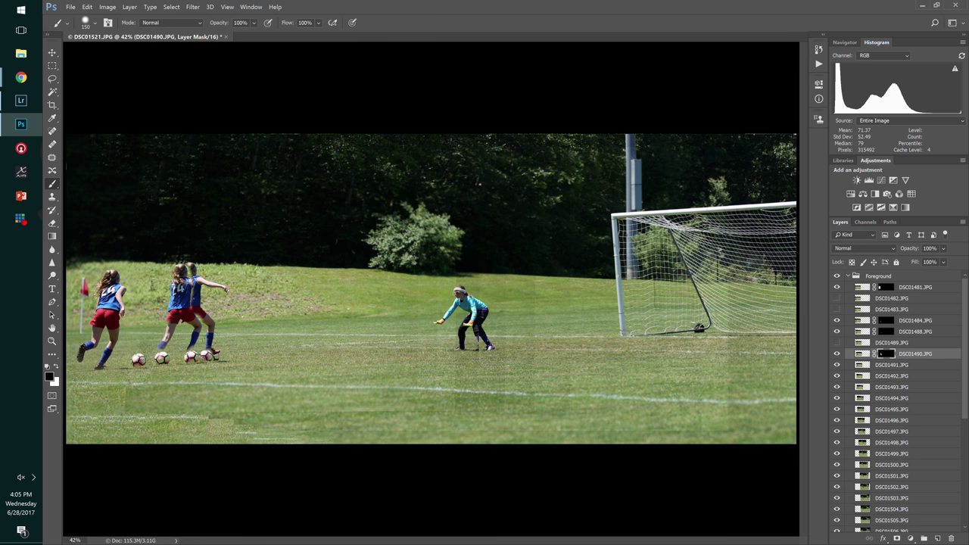
pyautogui.moveTo(163, 339); pyautogui.dragTo(160, 354)
pyautogui.press('x')
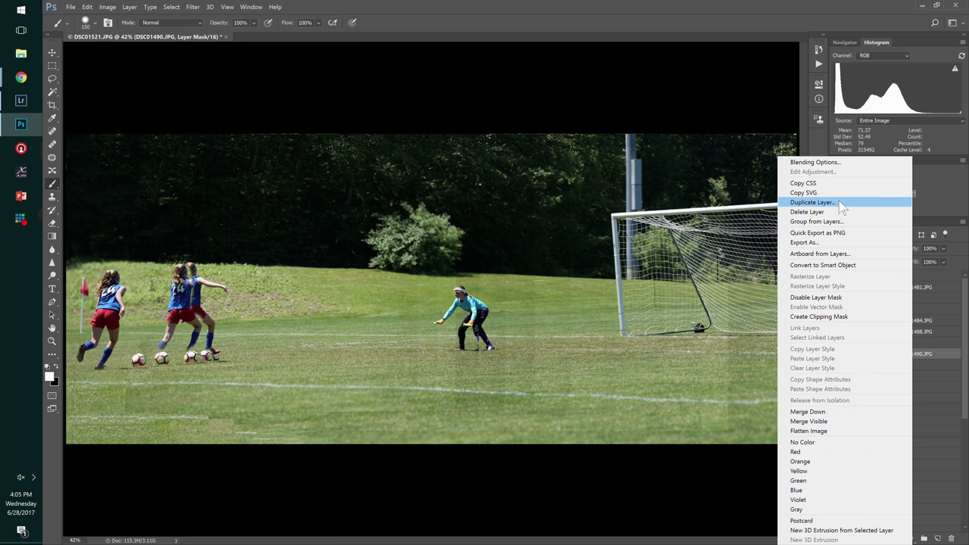
# - Duplicate DSC01490 as 'Player2' and move it to the top of the layer stack
pyautogui.click(839, 200)
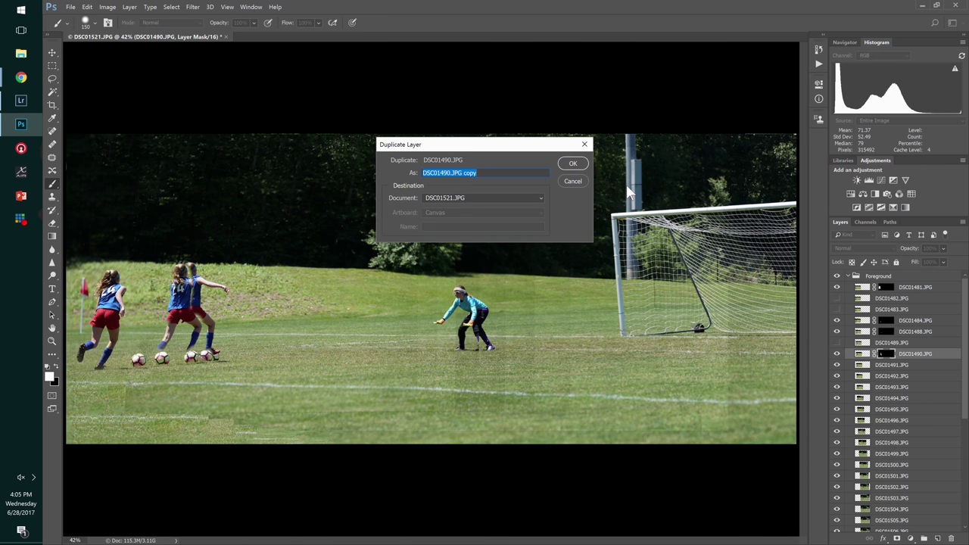
pyautogui.write('Player2')
pyautogui.press('Return')
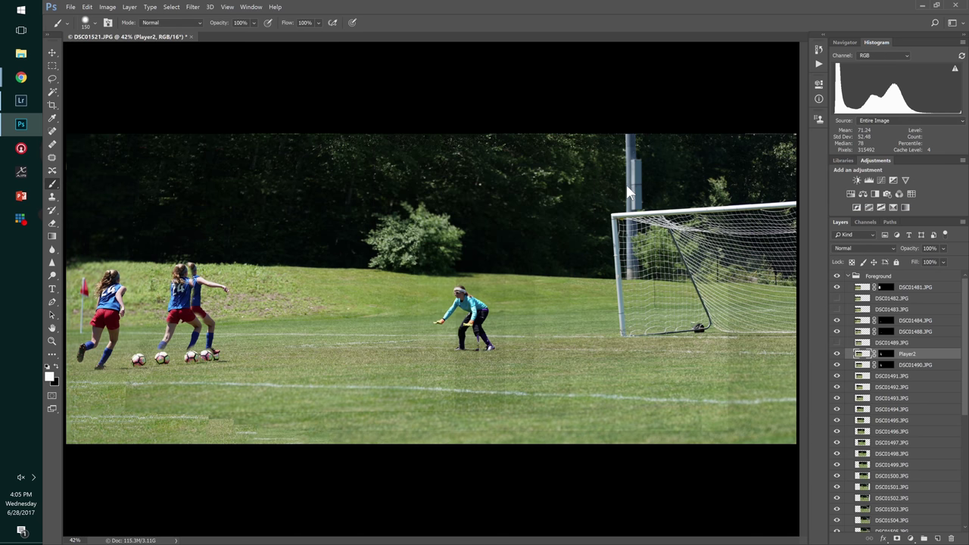
pyautogui.moveTo(920, 357); pyautogui.dragTo(907, 271)
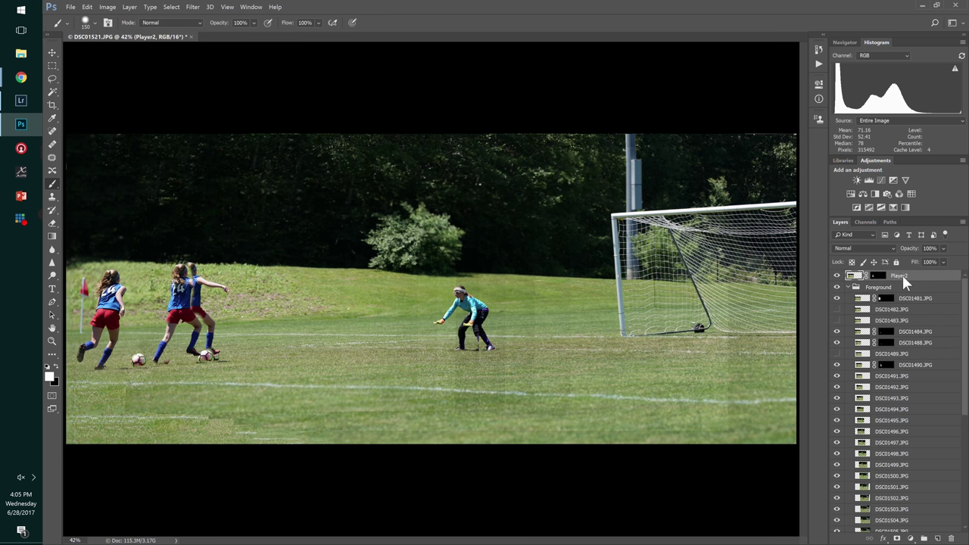
# - Group Player2 into a new group named 'Player' and move DSC01481 into it
pyautogui.rightClick(903, 275)
pyautogui.click(806, 217)
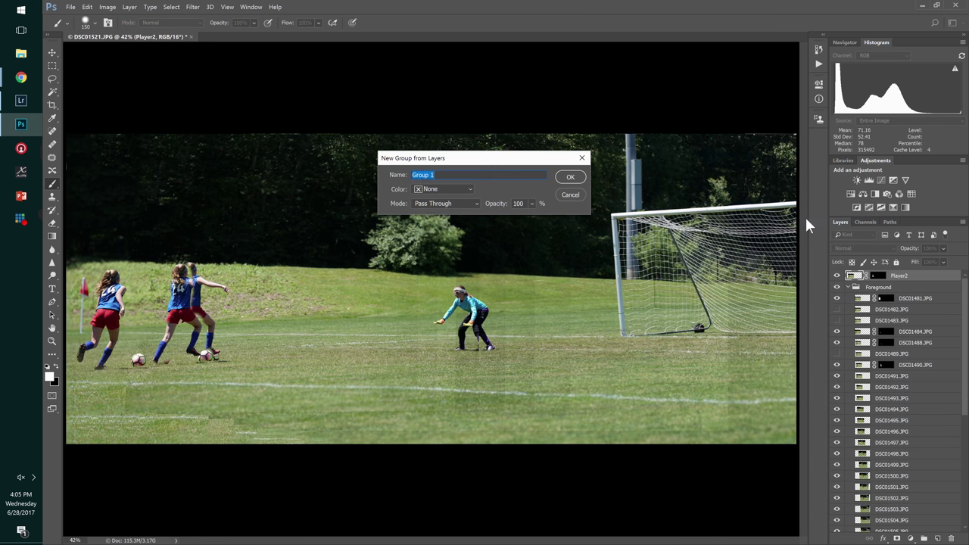
pyautogui.write('Player')
pyautogui.press('Return')
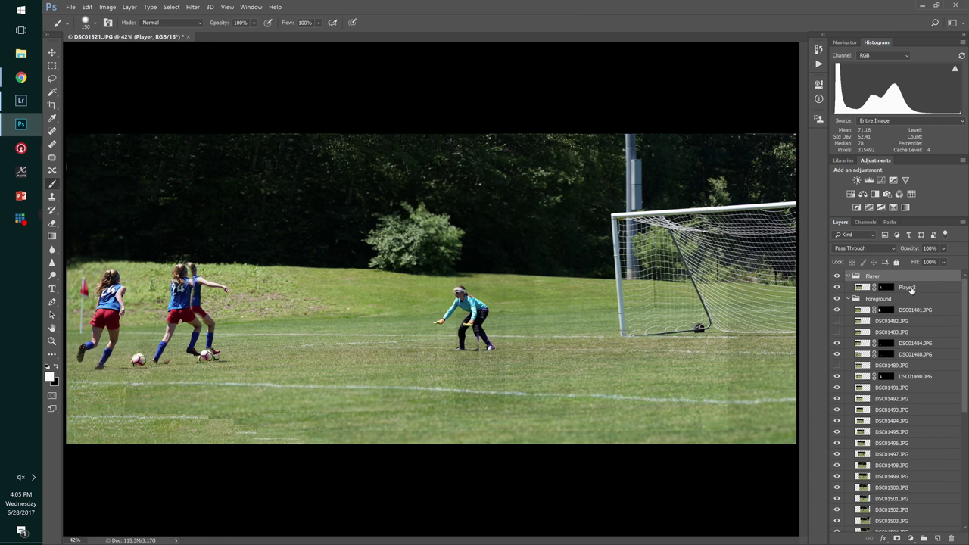
pyautogui.click(914, 309)
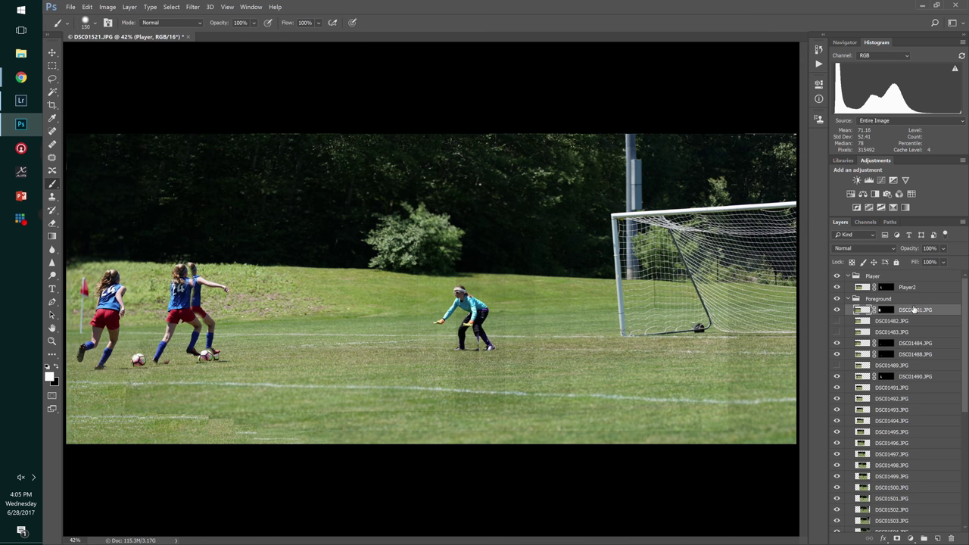
pyautogui.moveTo(908, 311); pyautogui.dragTo(906, 286)
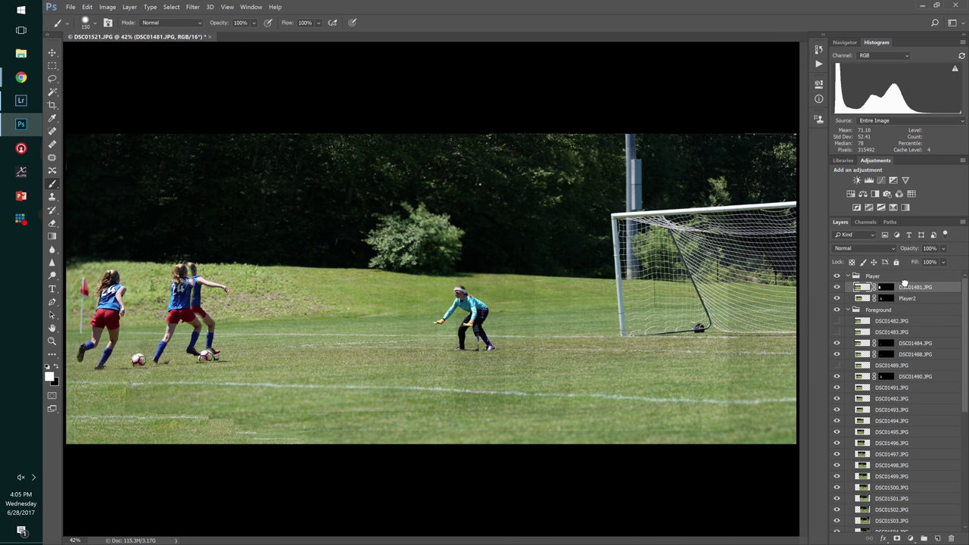
# - Paint white on Player2's mask at the players' feet to reveal two more soccer balls
pyautogui.click(906, 300)
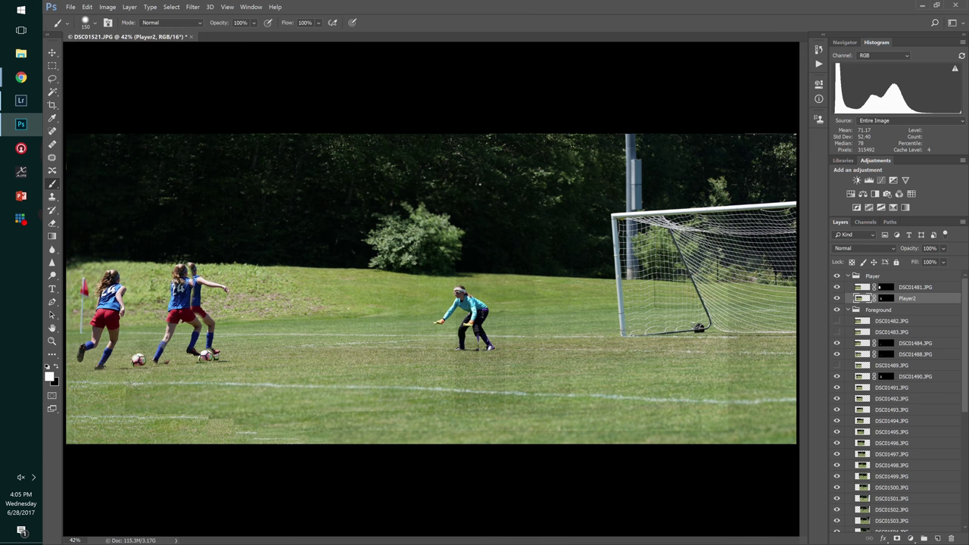
pyautogui.press('x')
pyautogui.moveTo(209, 354); pyautogui.dragTo(203, 362)
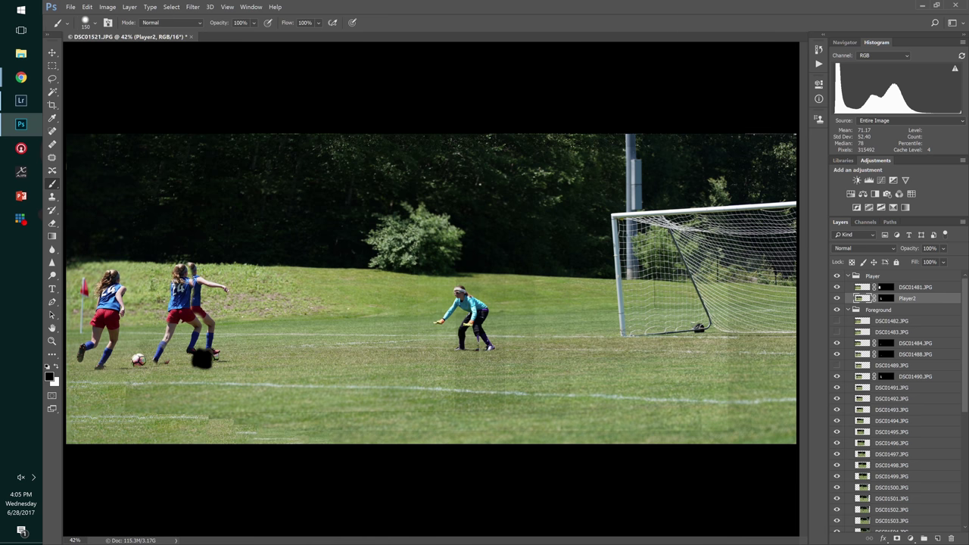
pyautogui.hotkey('ctrl', 'z')
pyautogui.click(884, 299)
pyautogui.press('x')
pyautogui.press('x')
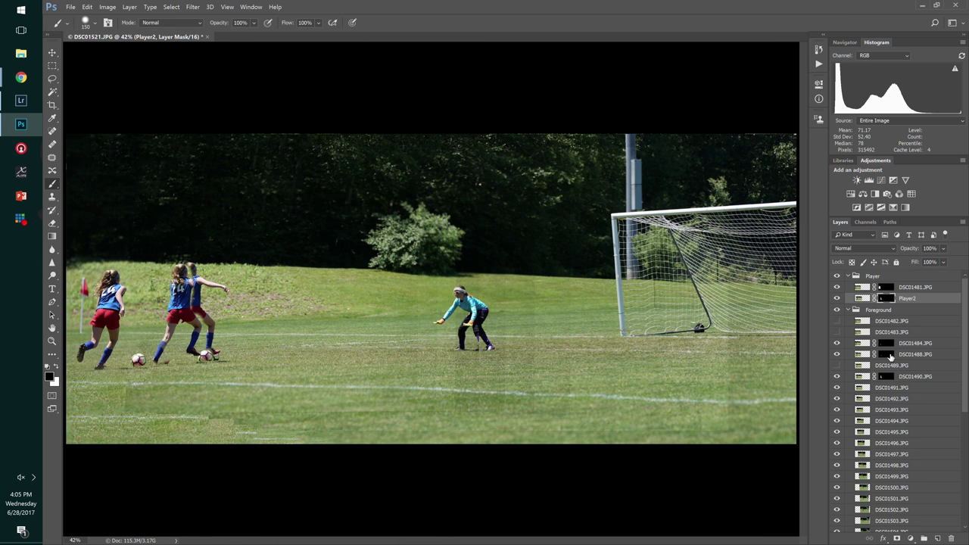
pyautogui.click(838, 378)
pyautogui.click(838, 378)
pyautogui.press('x')
pyautogui.press('x')
pyautogui.click(162, 359)
pyautogui.click(191, 356)
# - Zoom in on the feet and paint Player2's mask to reveal the front player's dark shoe
pyautogui.hotkey('ctrl', '+')
pyautogui.hotkey('ctrl', '+')
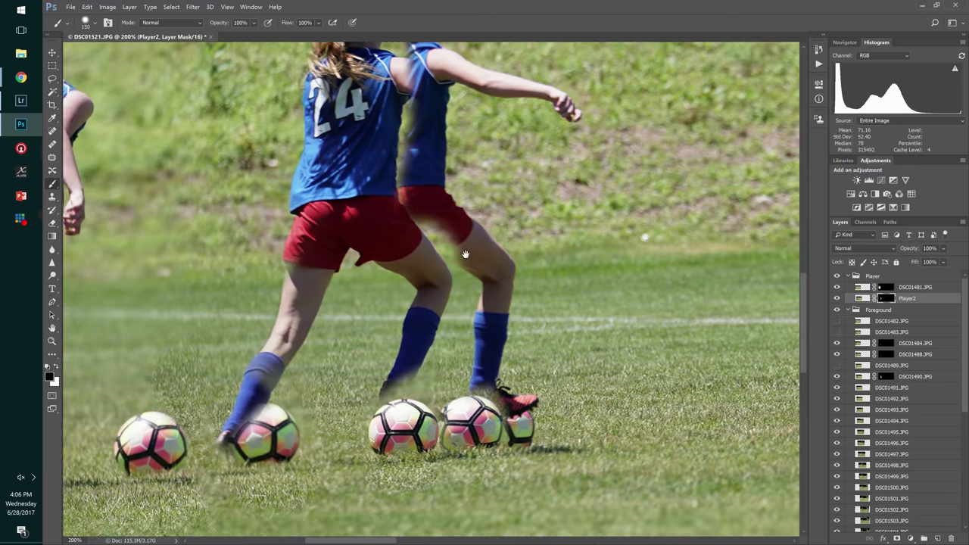
pyautogui.moveTo(417, 320); pyautogui.dragTo(488, 221)
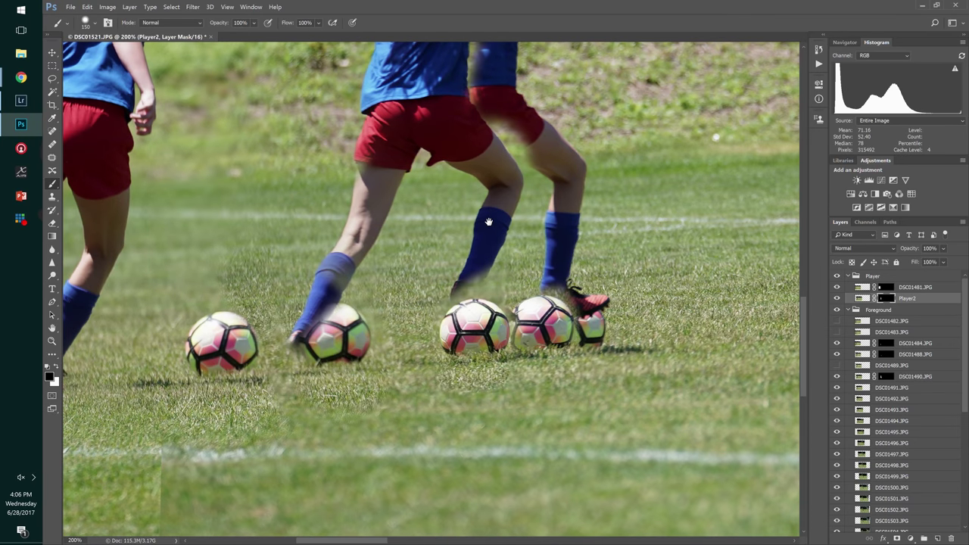
pyautogui.press('[')
pyautogui.press('[')
pyautogui.press('x')
pyautogui.press('[')
pyautogui.moveTo(312, 333)
pyautogui.mouseDown()
pyautogui.moveTo(303, 345)
pyautogui.moveTo(318, 344)
pyautogui.moveTo(303, 355)
pyautogui.moveTo(318, 362)
pyautogui.moveTo(299, 350)
pyautogui.moveTo(286, 361)
pyautogui.moveTo(314, 322)
pyautogui.moveTo(348, 300)
pyautogui.moveTo(354, 314)
pyautogui.moveTo(333, 325)
pyautogui.moveTo(322, 368)
pyautogui.mouseUp()
pyautogui.press('x')
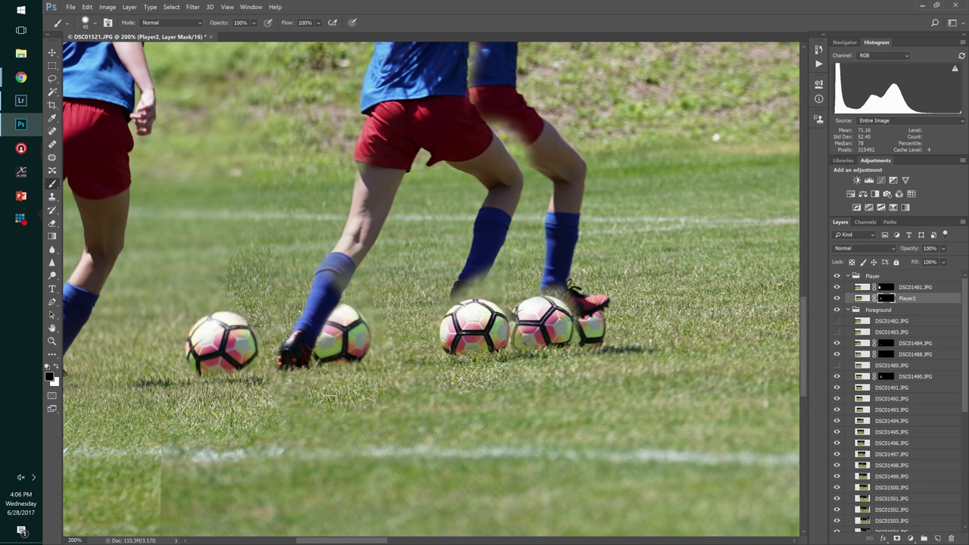
pyautogui.press('x')
pyautogui.moveTo(470, 291)
pyautogui.mouseDown()
pyautogui.moveTo(452, 300)
pyautogui.moveTo(478, 279)
pyautogui.moveTo(496, 294)
pyautogui.moveTo(458, 311)
pyautogui.moveTo(503, 318)
pyautogui.moveTo(492, 306)
pyautogui.moveTo(462, 324)
pyautogui.mouseUp()
pyautogui.press('x')
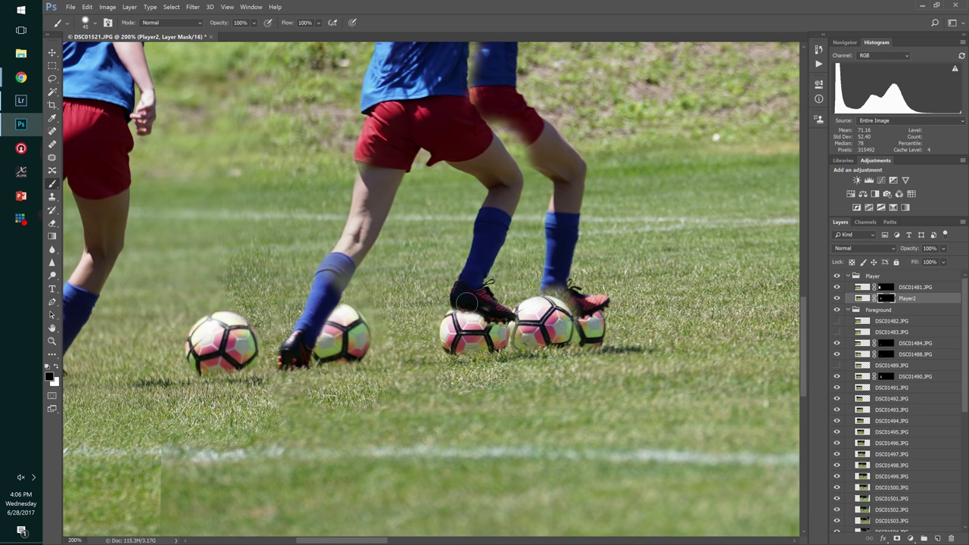
# - Bring Player2 to the front and refine its mask so the cleat rests on the ball
pyautogui.hotkey('ctrl', ']')
pyautogui.hotkey('ctrl', ']')
pyautogui.hotkey('ctrl', '+')
pyautogui.hotkey('ctrl', '+')
pyautogui.hotkey('ctrl', '+')
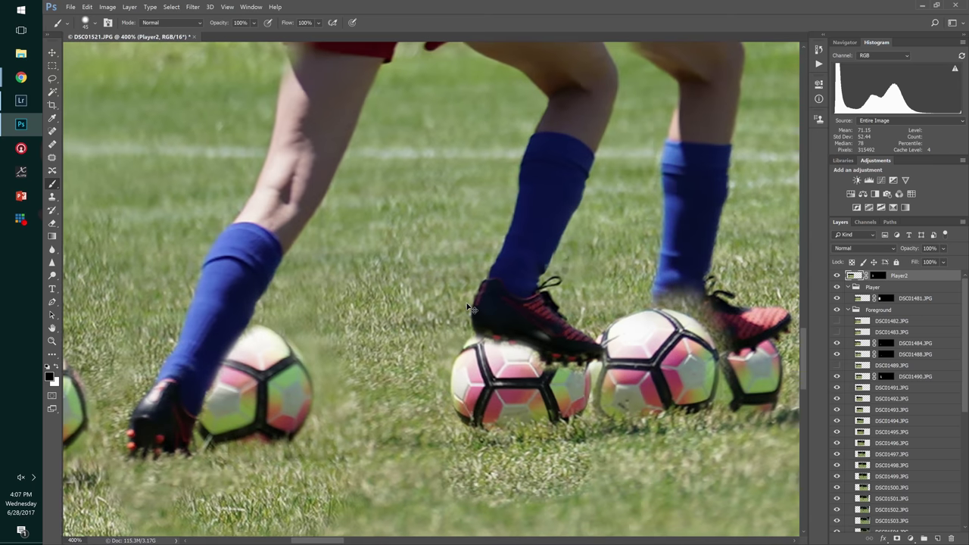
pyautogui.press('[')
pyautogui.press('[')
pyautogui.press('[')
pyautogui.press('[')
pyautogui.press('[')
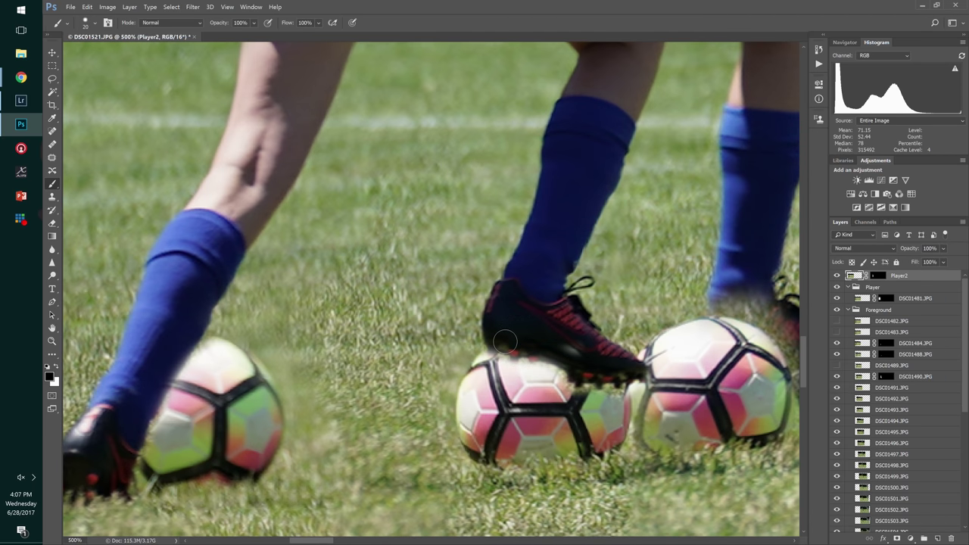
pyautogui.click(875, 278)
pyautogui.press('j')
pyautogui.click(500, 342)
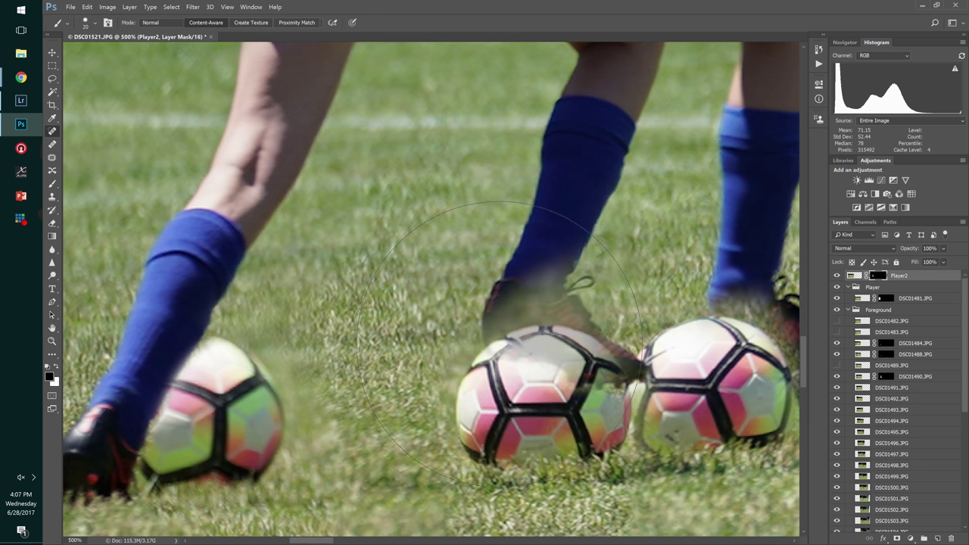
pyautogui.hotkey('ctrl', 'z')
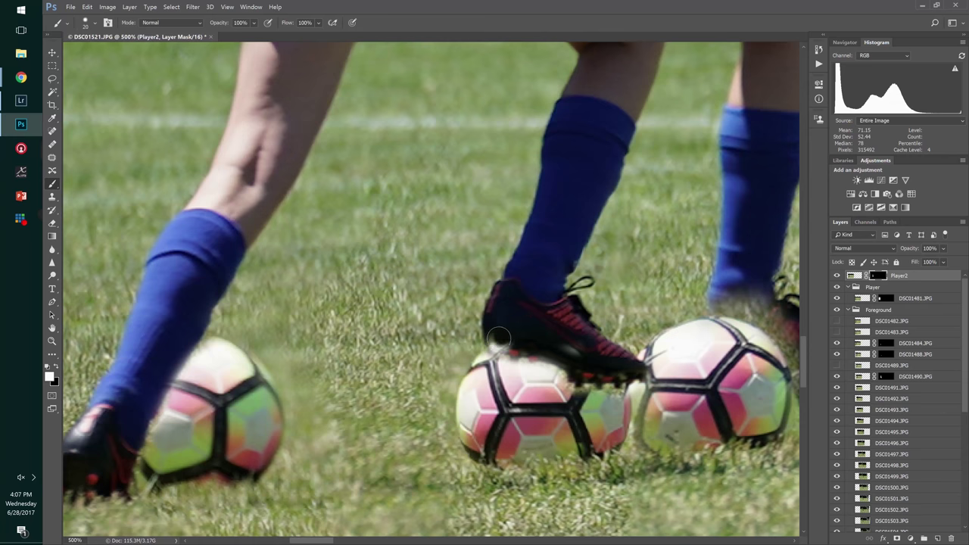
pyautogui.moveTo(499, 337); pyautogui.dragTo(548, 352)
pyautogui.press('x')
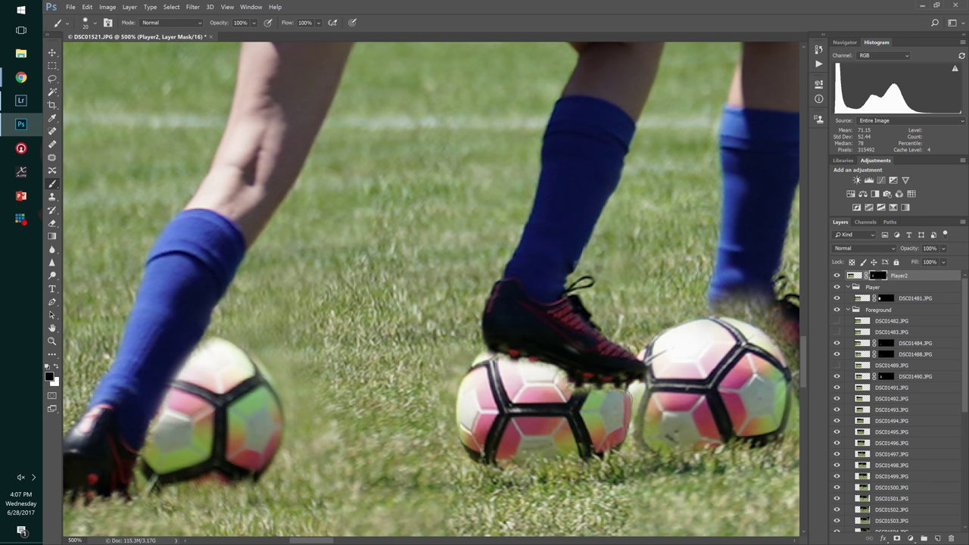
pyautogui.click(637, 389)
pyautogui.moveTo(609, 396)
pyautogui.mouseDown()
pyautogui.moveTo(609, 423)
pyautogui.moveTo(556, 380)
pyautogui.moveTo(575, 413)
pyautogui.mouseUp()
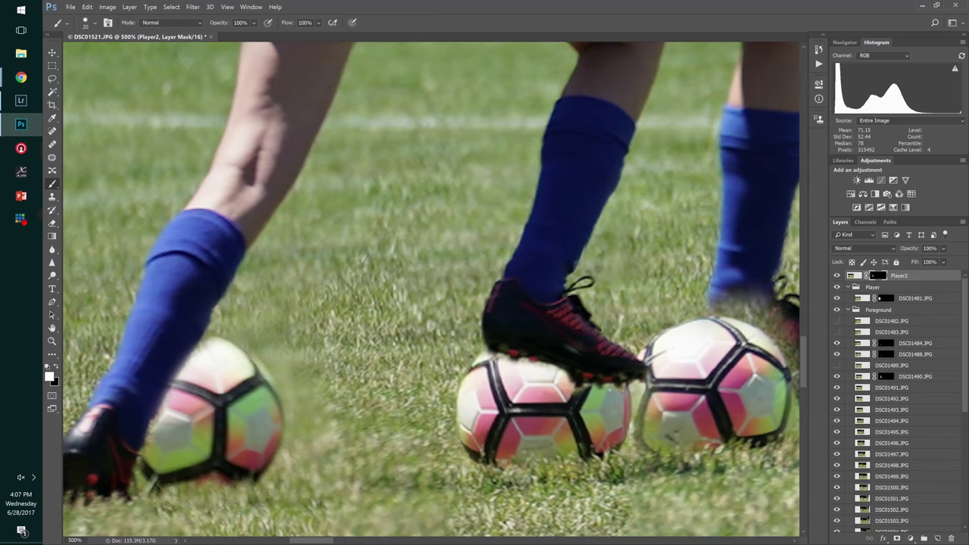
# - Toggle the frame layers to try poses, hiding DSC01491 and DSC01492
pyautogui.scroll(-5, 512, 343)
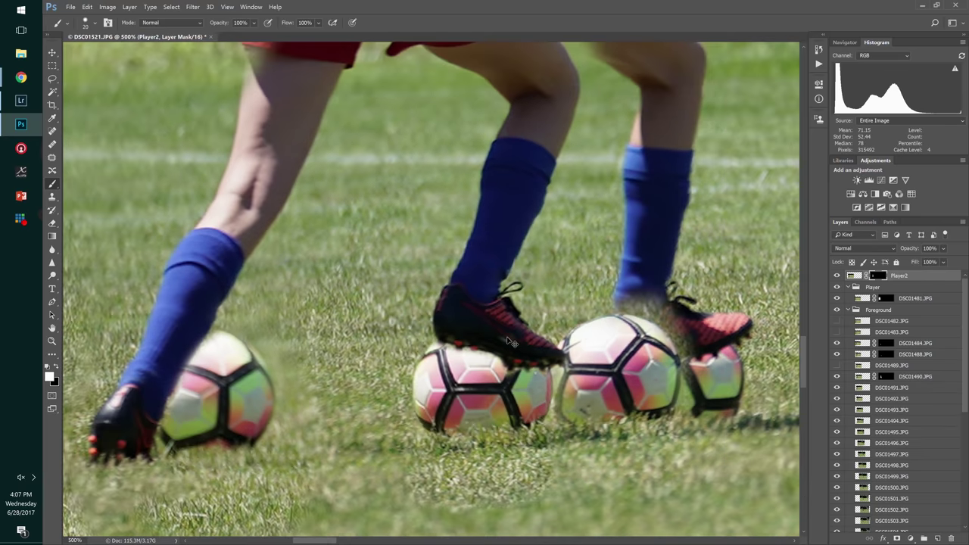
pyautogui.scroll(-2, 511, 343)
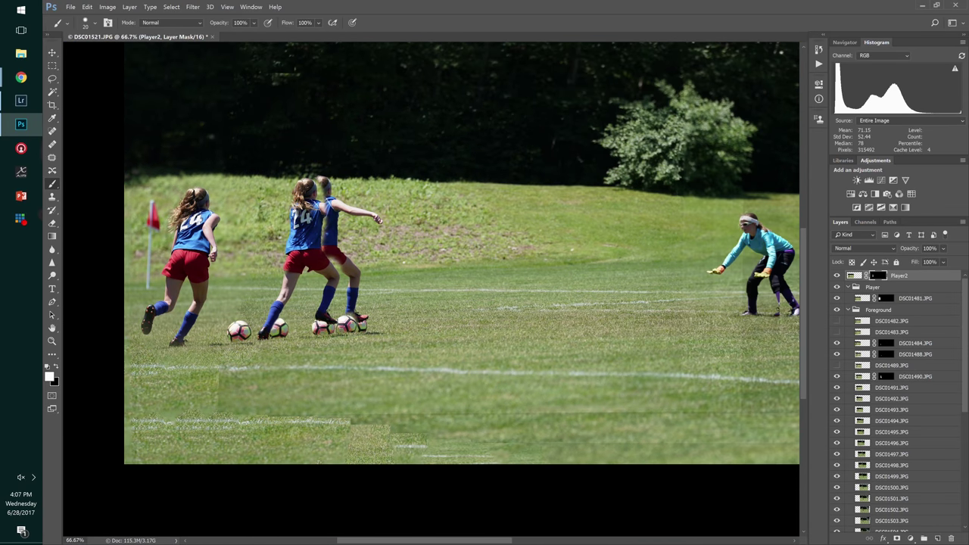
pyautogui.click(837, 378)
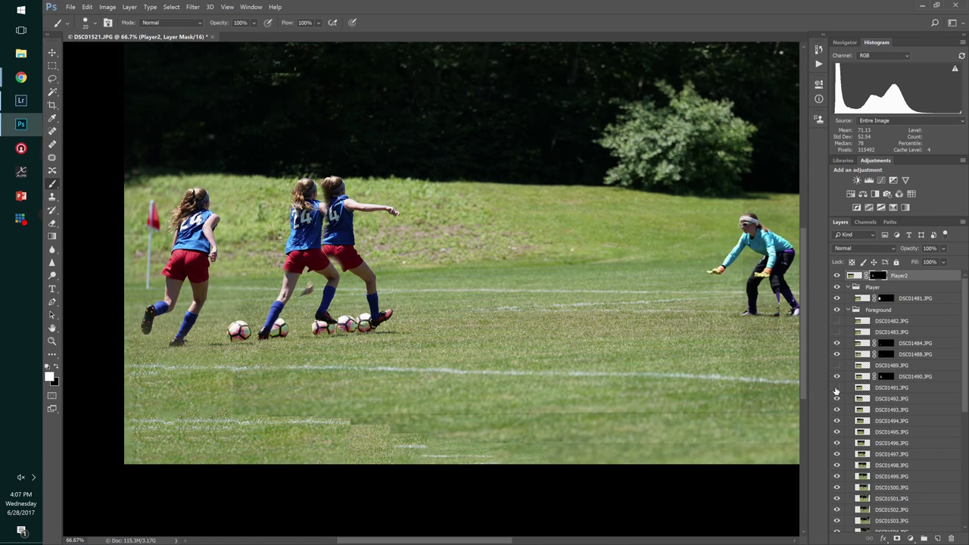
pyautogui.click(837, 377)
pyautogui.click(837, 378)
pyautogui.click(837, 378)
pyautogui.click(837, 378)
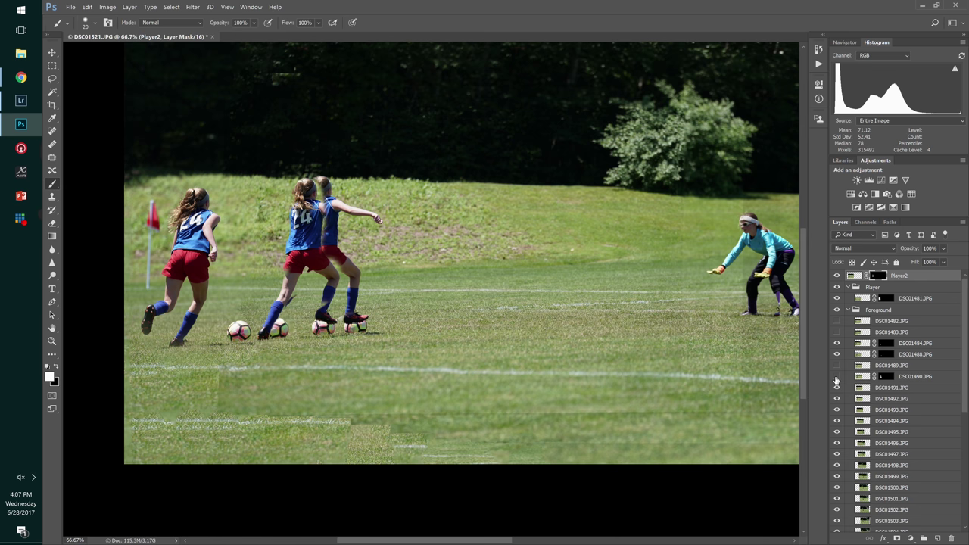
pyautogui.click(836, 378)
pyautogui.click(837, 389)
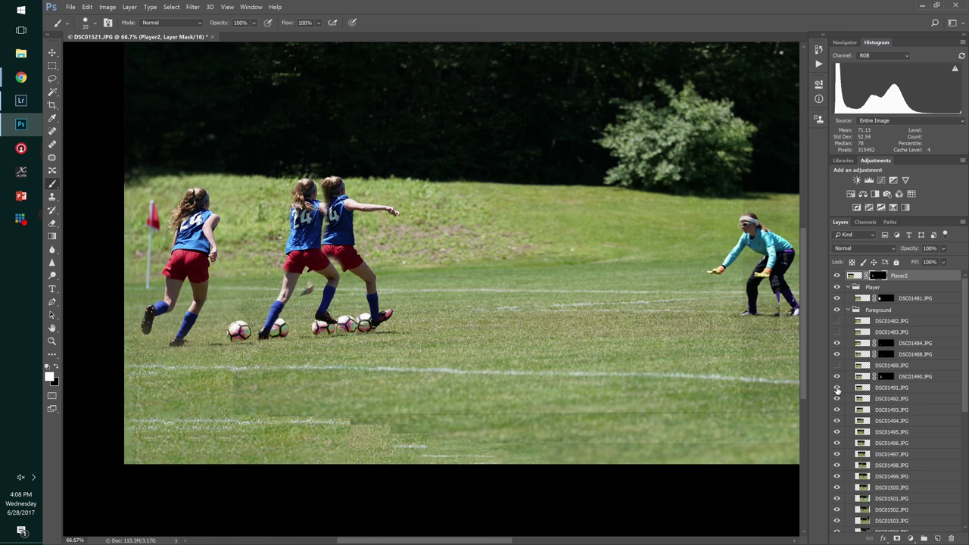
pyautogui.click(836, 389)
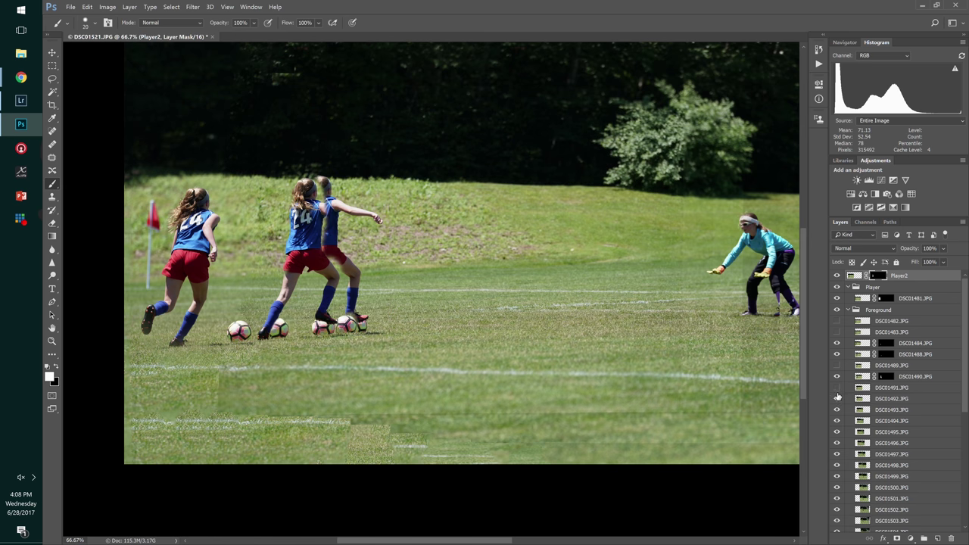
pyautogui.click(837, 389)
pyautogui.click(836, 399)
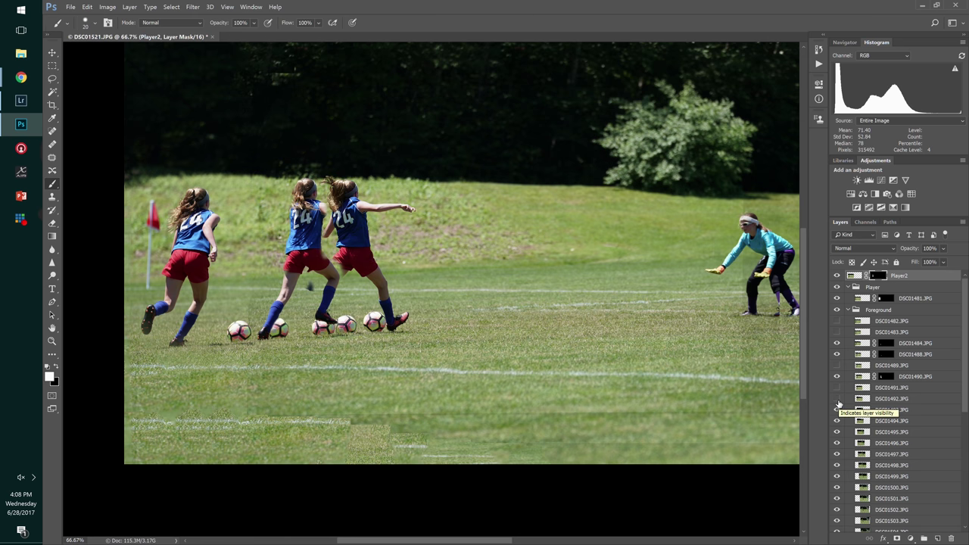
# - Keep DSC01492 hidden and flip DSC01493's visibility to check the third pose
pyautogui.hscroll(-3, 392, 342)
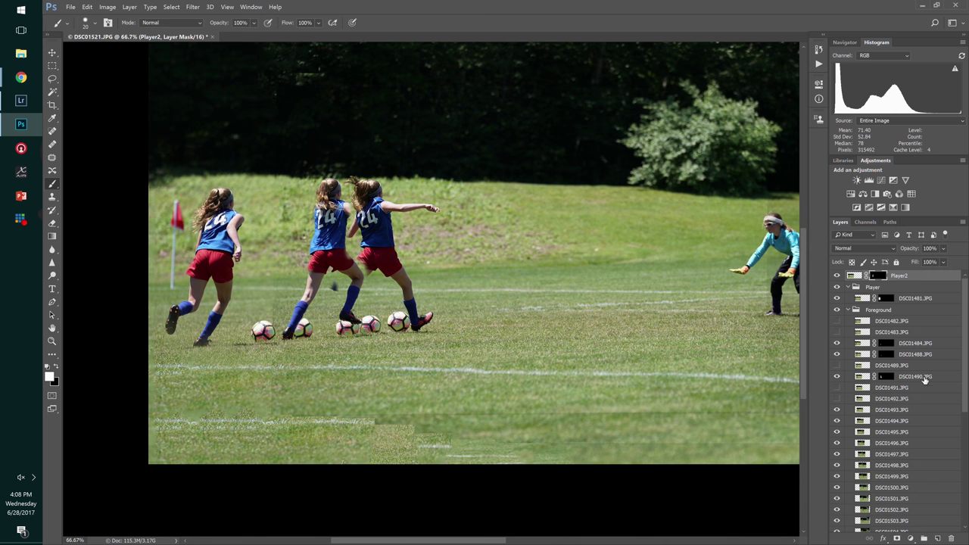
pyautogui.click(855, 402)
pyautogui.click(836, 399)
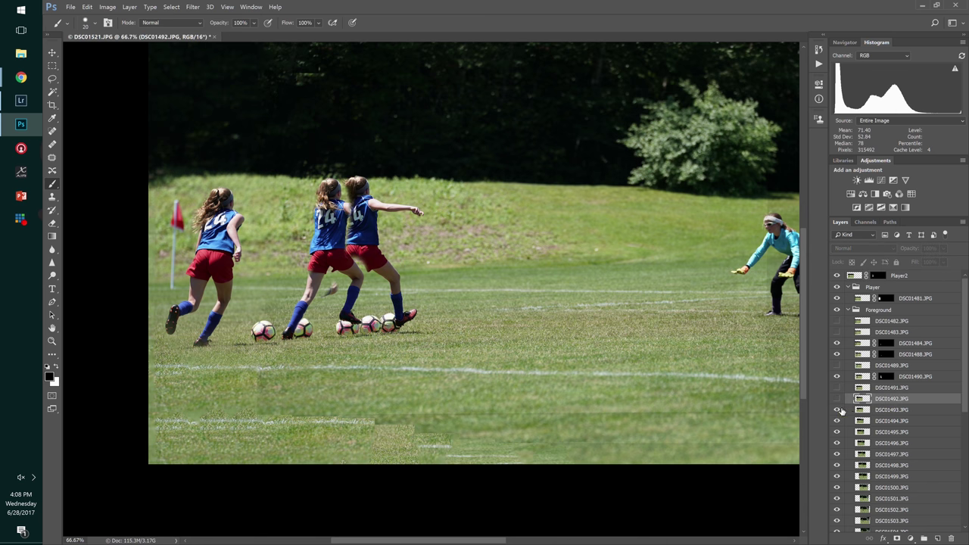
pyautogui.click(836, 399)
pyautogui.click(838, 410)
pyautogui.click(837, 411)
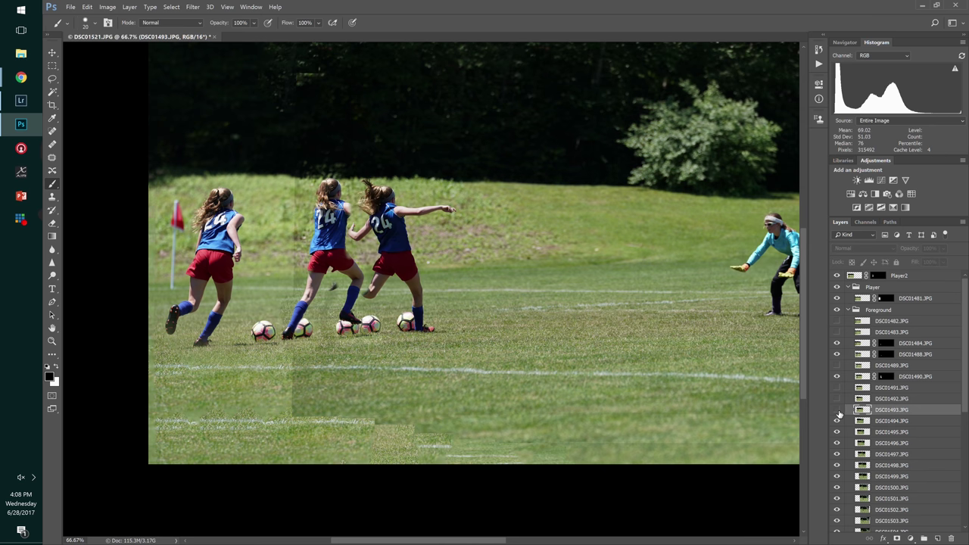
pyautogui.click(838, 410)
pyautogui.click(837, 410)
pyautogui.click(837, 411)
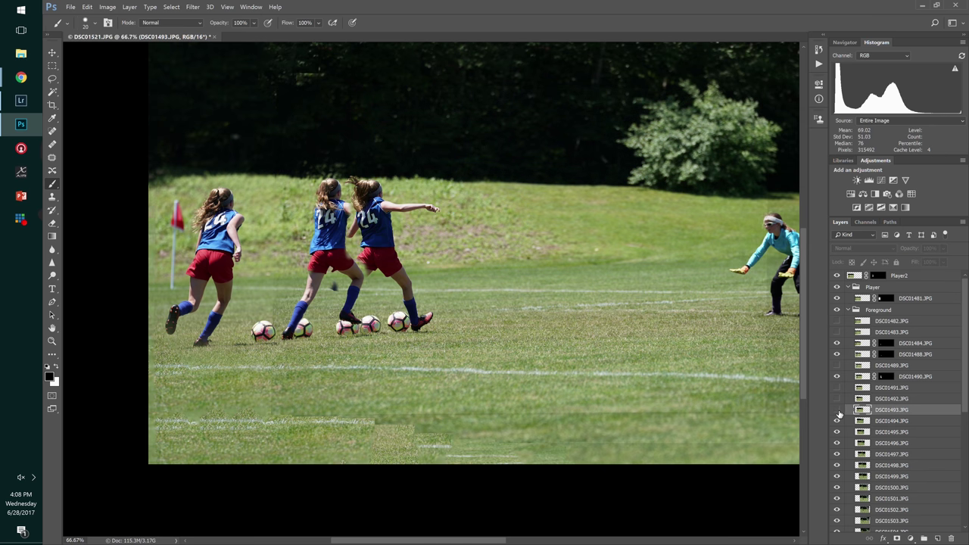
pyautogui.click(837, 411)
pyautogui.click(838, 410)
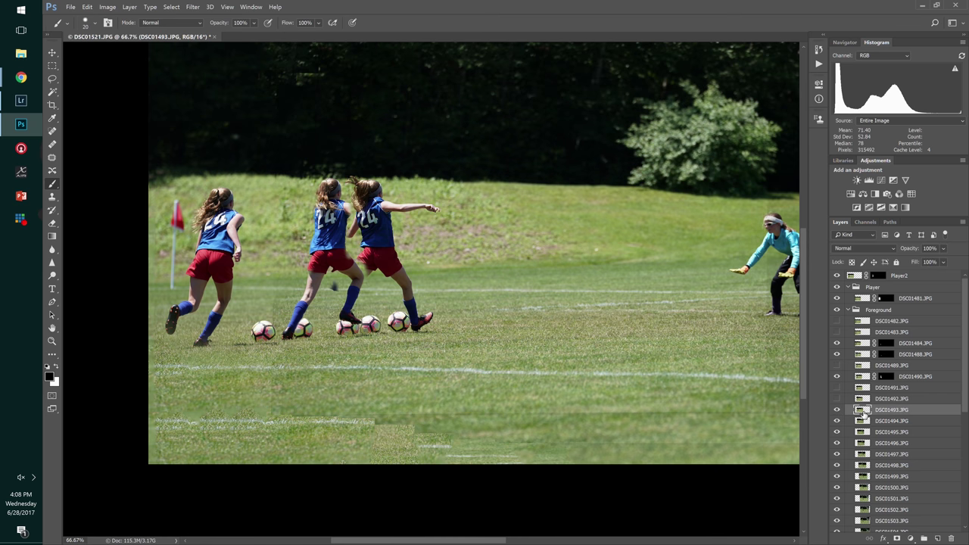
# - Give DSC01493 a hide-all mask and paint back only its soccer ball
pyautogui.keyDown('alt'); pyautogui.click(899, 538); pyautogui.keyUp('alt')
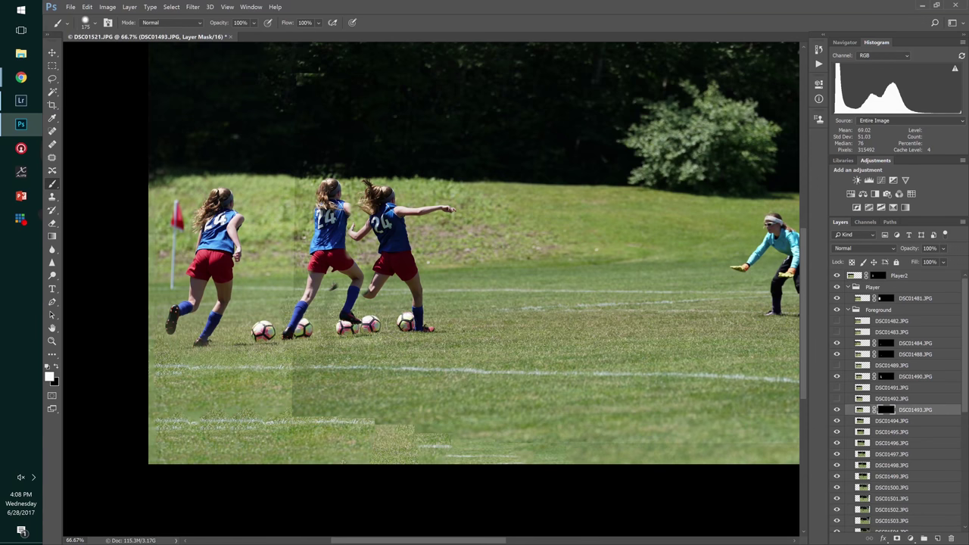
pyautogui.moveTo(392, 321)
pyautogui.mouseDown()
pyautogui.moveTo(413, 324)
pyautogui.moveTo(418, 312)
pyautogui.mouseUp()
pyautogui.click(843, 424)
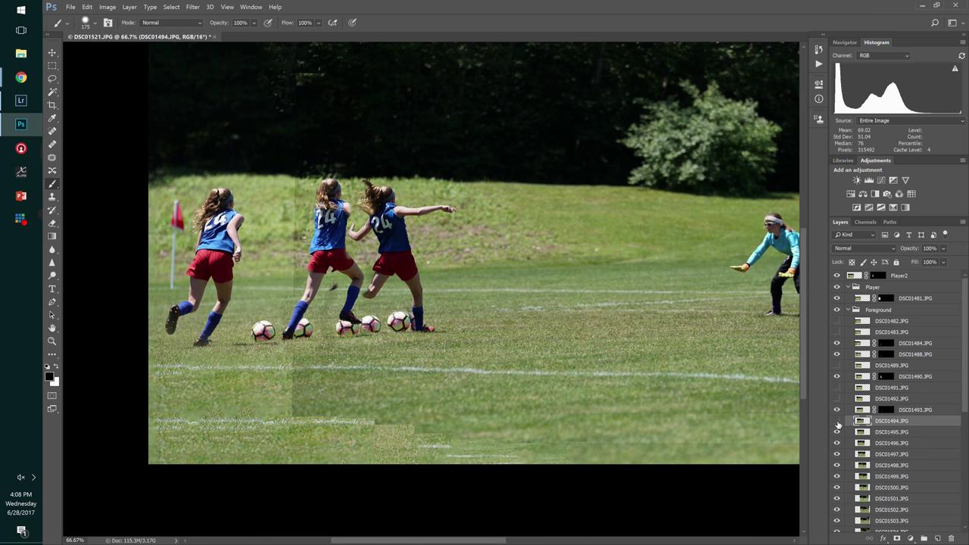
# - Toggle frames DSC01494–DSC01496 on and off to compare the third player's kicking poses
pyautogui.click(837, 422)
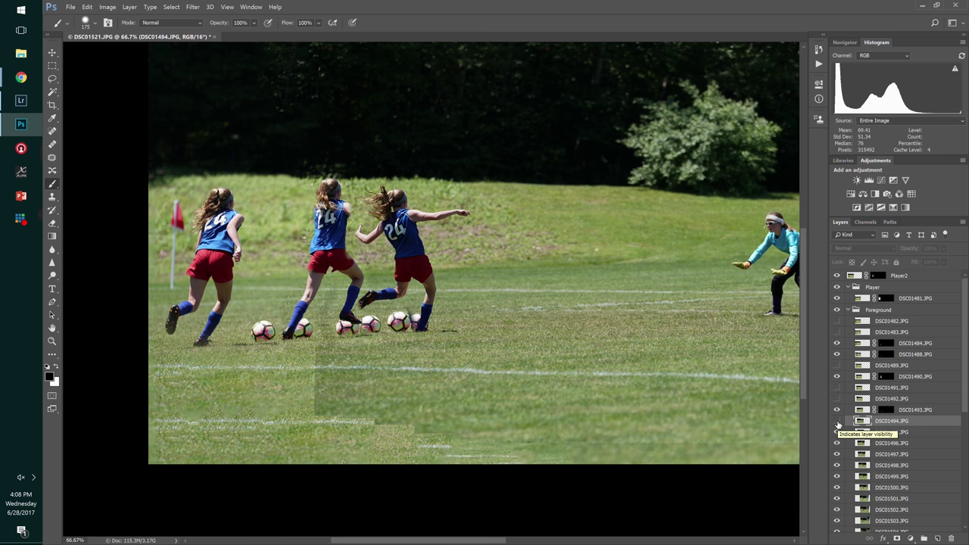
pyautogui.click(837, 432)
pyautogui.click(836, 431)
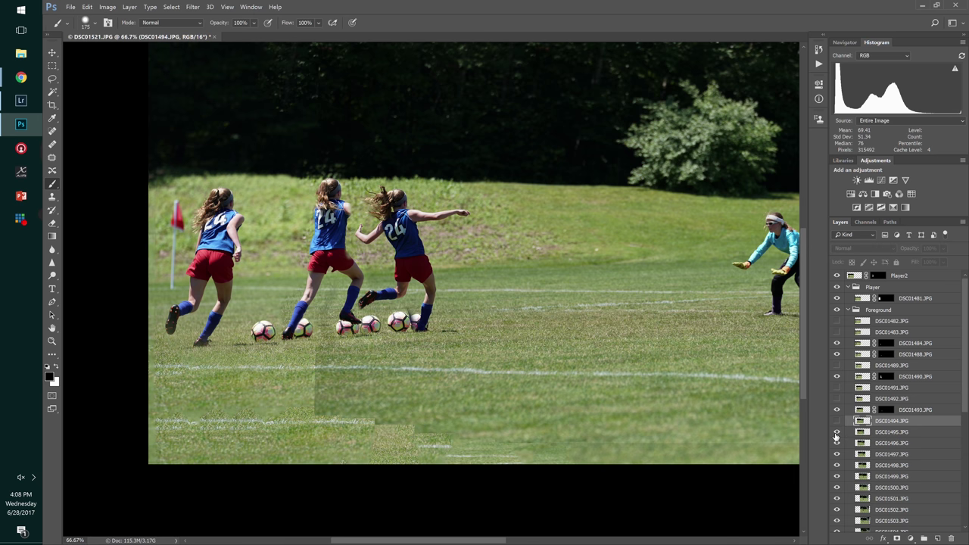
pyautogui.click(837, 433)
pyautogui.click(836, 441)
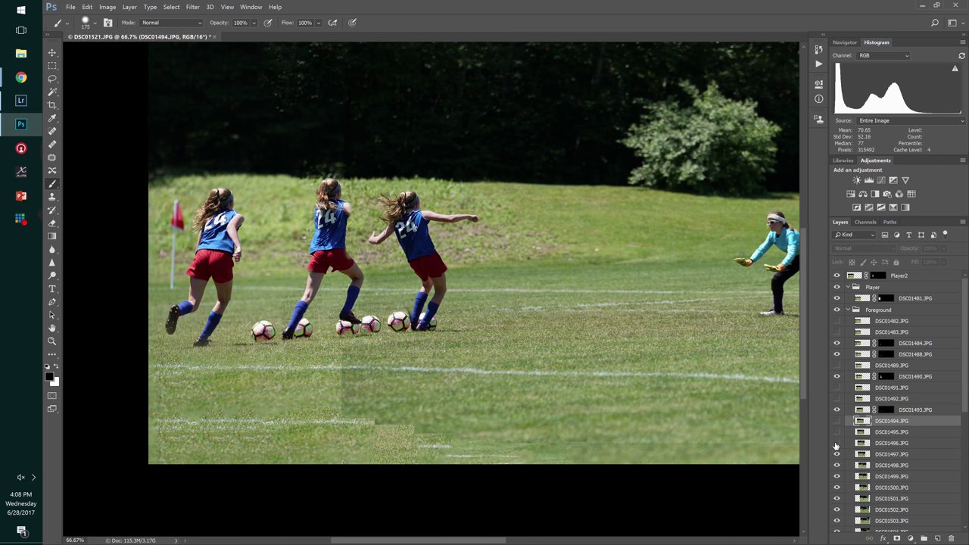
pyautogui.click(837, 444)
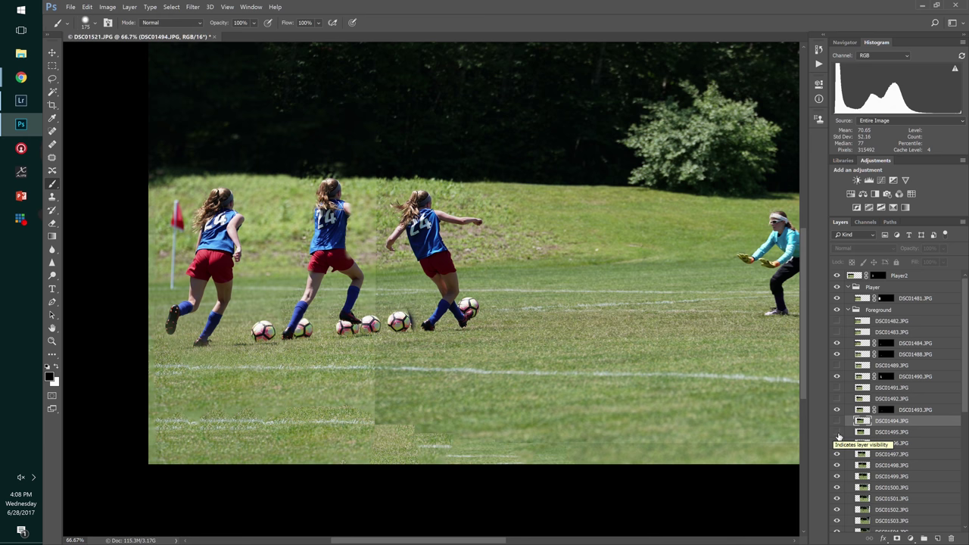
pyautogui.click(836, 433)
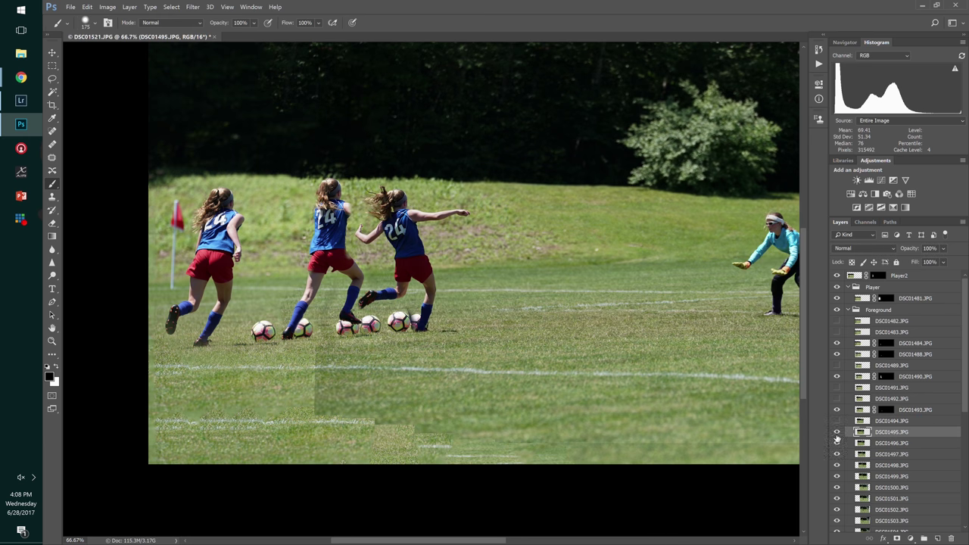
pyautogui.click(836, 434)
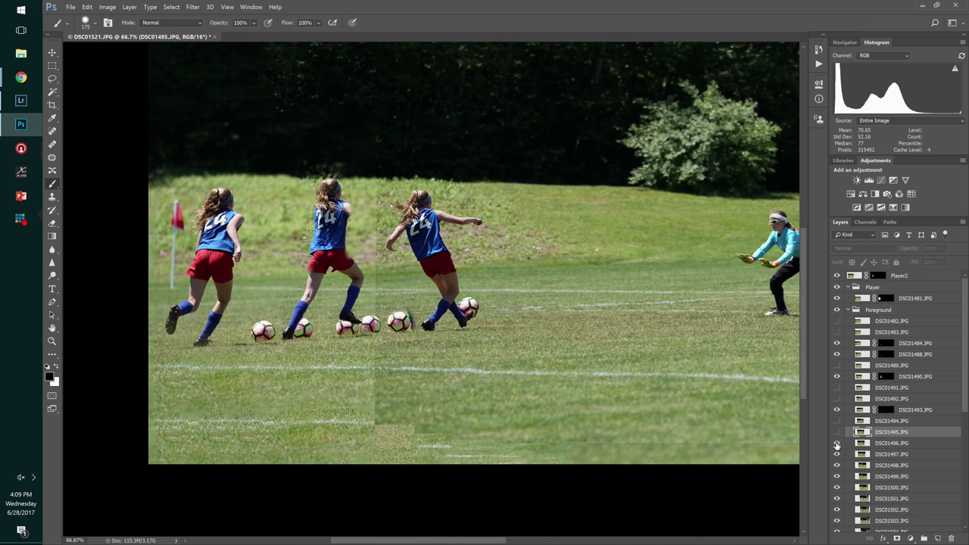
pyautogui.click(836, 432)
# - Recheck the DSC01494–DSC01497 poses and select DSC01497 as the next frame
pyautogui.click(837, 421)
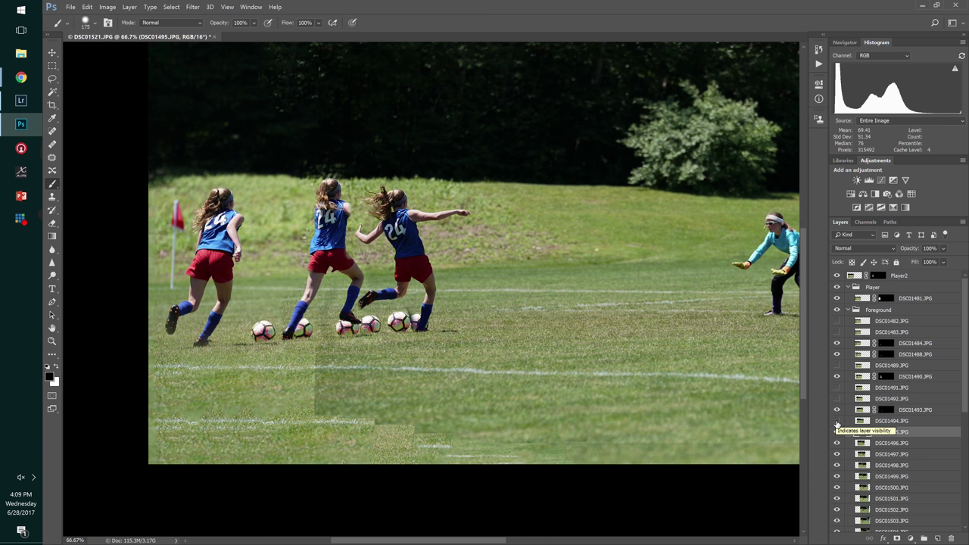
pyautogui.click(837, 421)
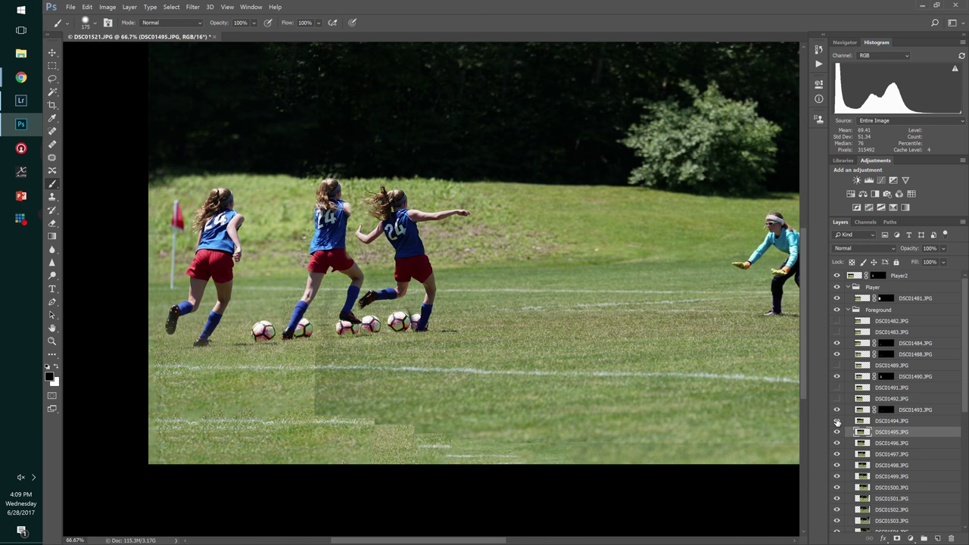
pyautogui.click(837, 422)
pyautogui.click(838, 432)
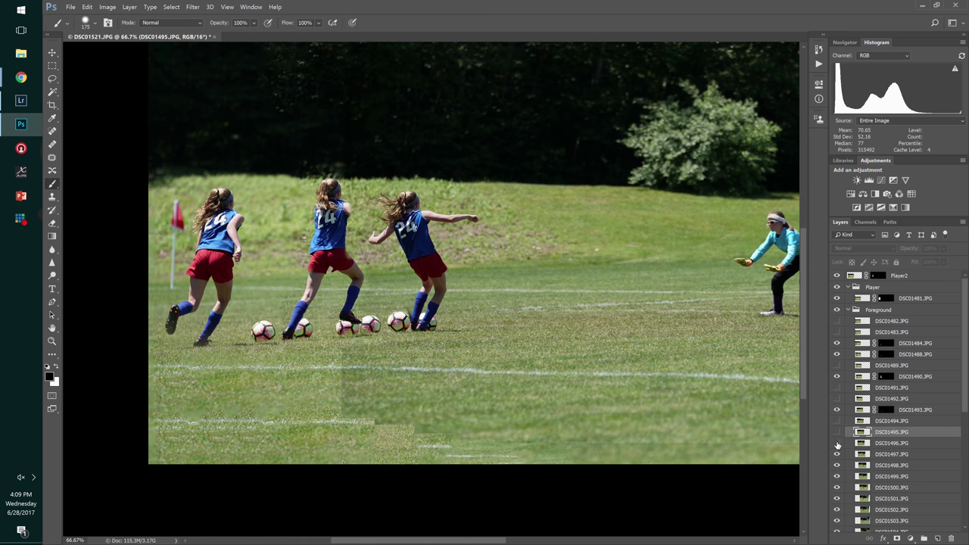
pyautogui.click(837, 445)
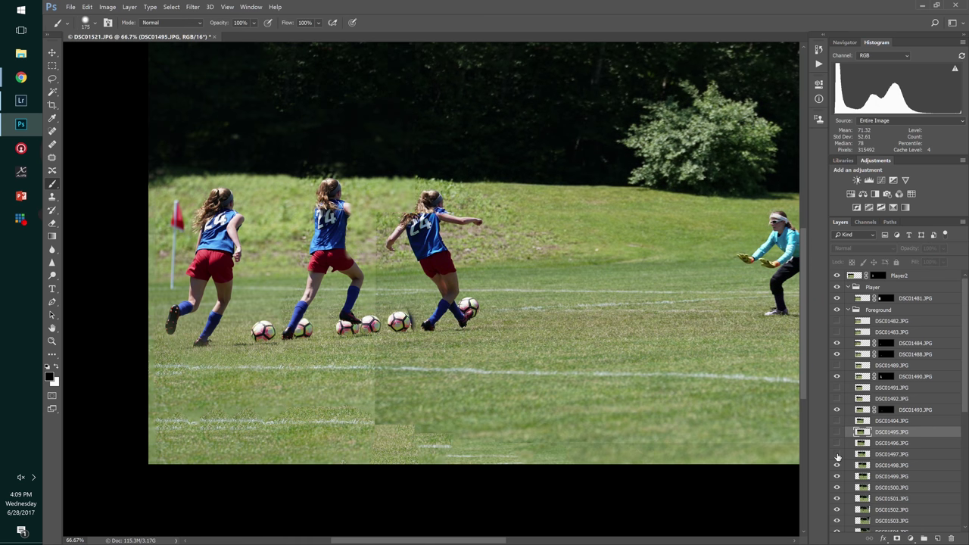
pyautogui.click(836, 454)
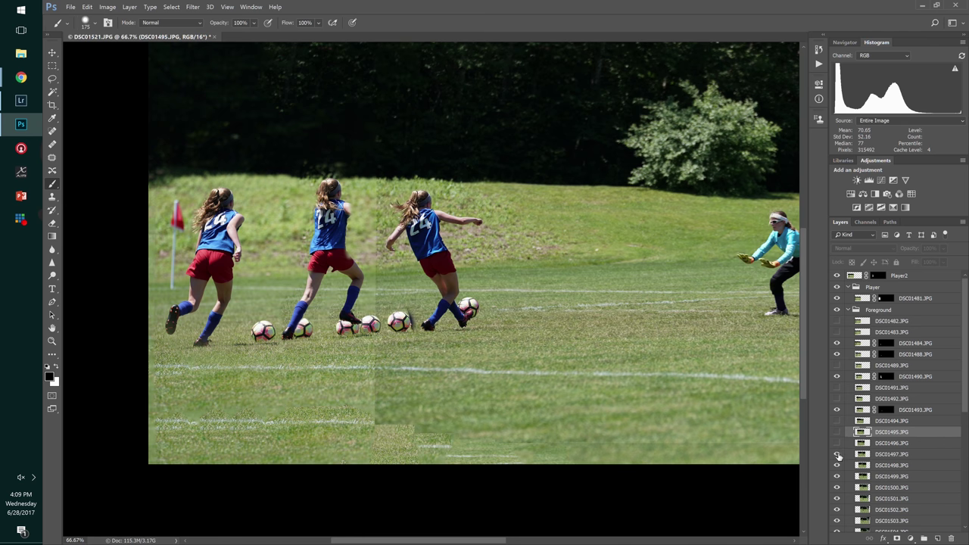
pyautogui.click(837, 454)
pyautogui.click(837, 454)
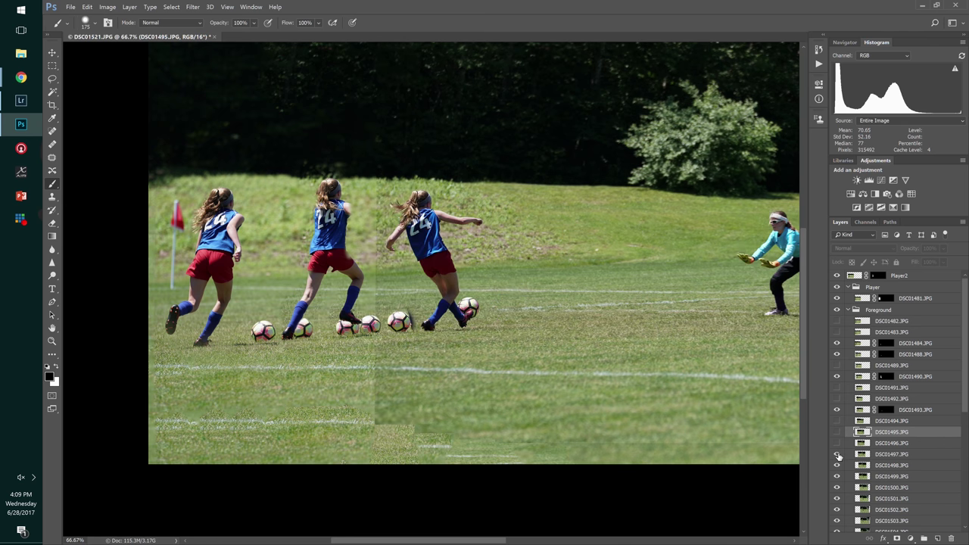
pyautogui.click(880, 455)
# - Move the DSC01497 layer up so it sits just below Player2
pyautogui.rightClick(890, 456)
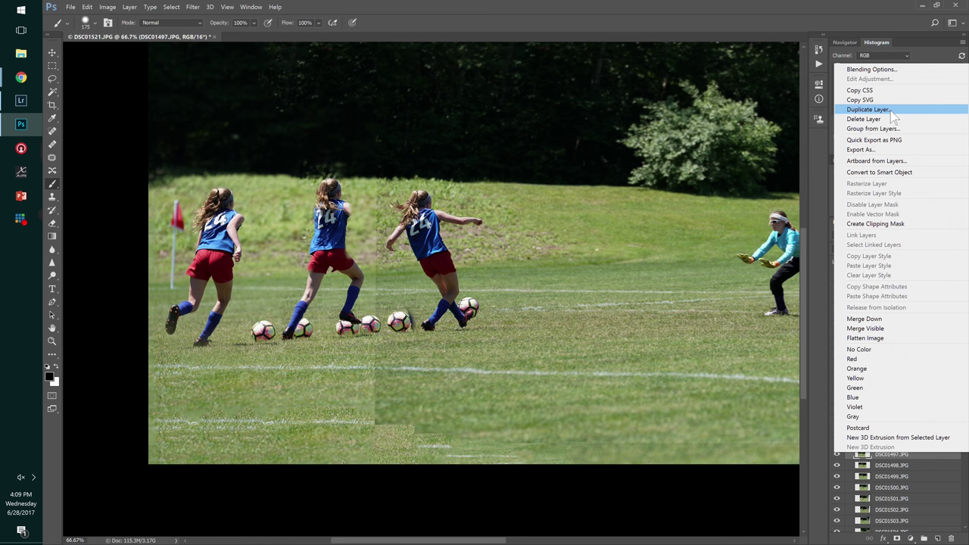
pyautogui.click(868, 110)
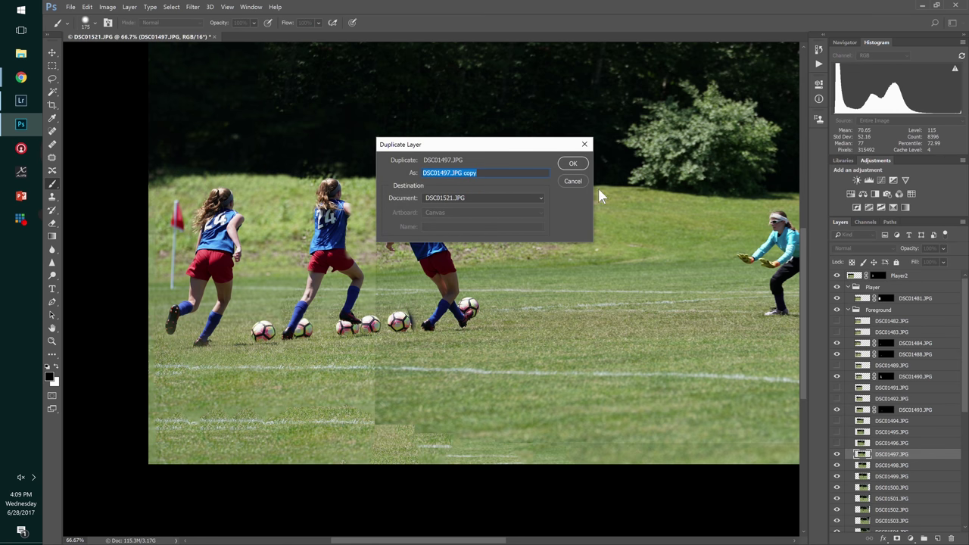
pyautogui.click(584, 180)
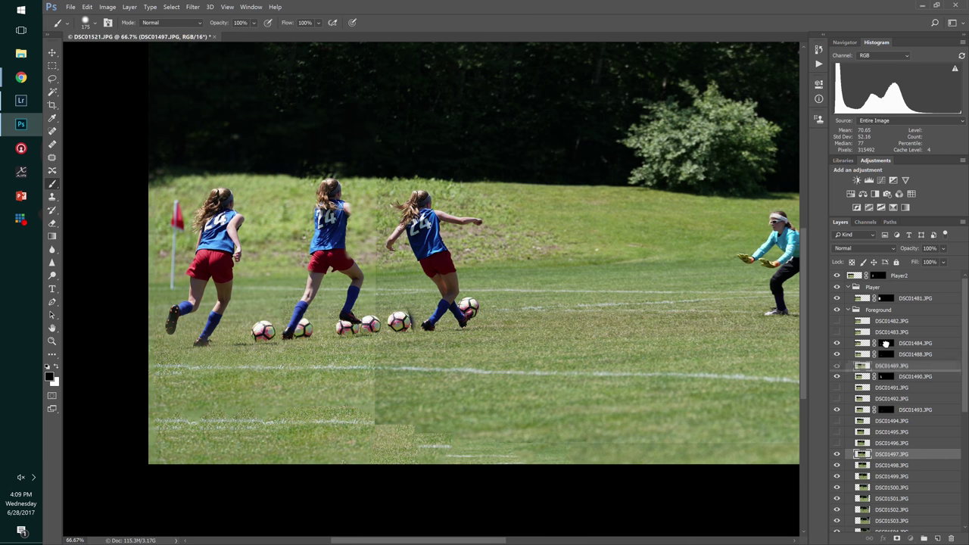
pyautogui.moveTo(886, 343); pyautogui.dragTo(895, 289)
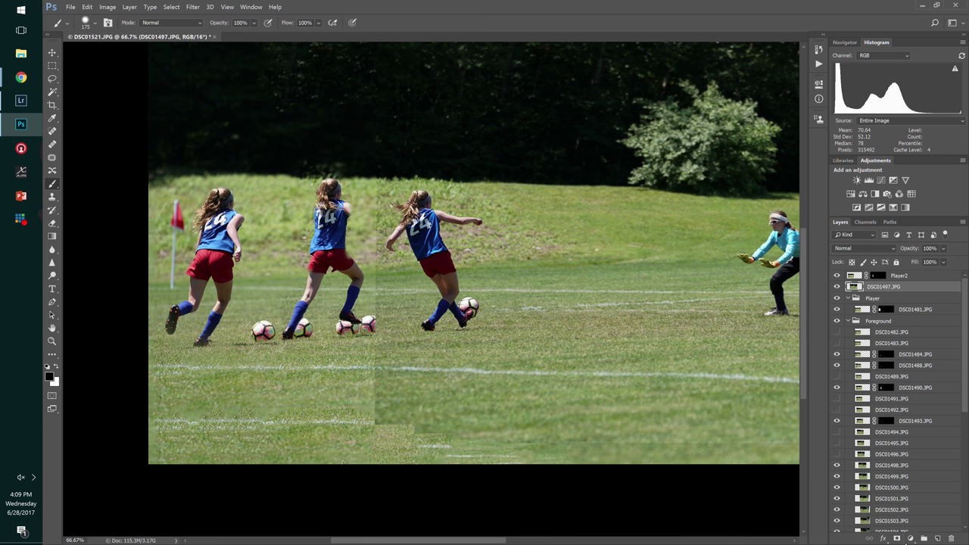
# - Black-mask DSC01497 and paint white to reveal the kicked ball and boot
pyautogui.keyDown('alt'); pyautogui.click(898, 538); pyautogui.keyUp('alt')
pyautogui.press('x')
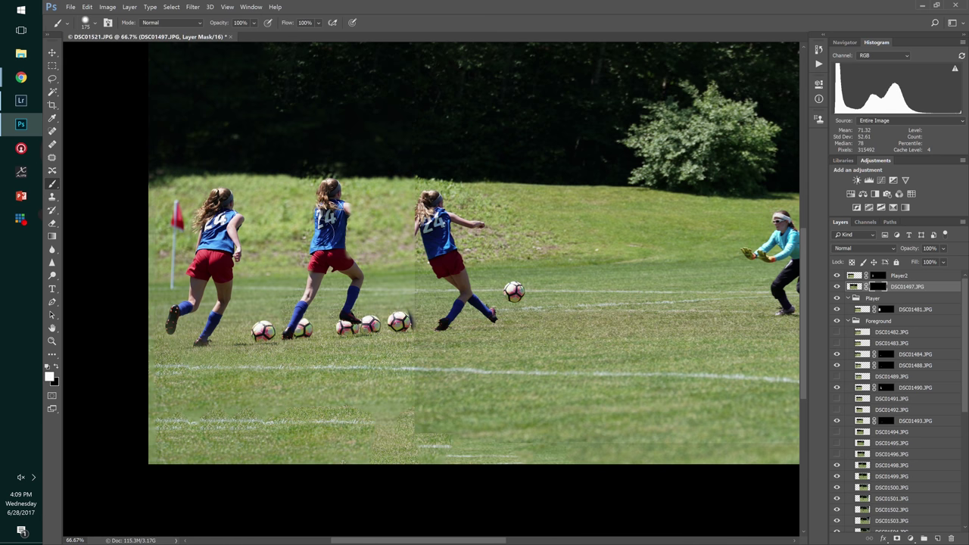
pyautogui.moveTo(413, 311)
pyautogui.mouseDown()
pyautogui.moveTo(437, 318)
pyautogui.moveTo(462, 282)
pyautogui.moveTo(475, 313)
pyautogui.moveTo(462, 324)
pyautogui.moveTo(443, 249)
pyautogui.moveTo(397, 227)
pyautogui.moveTo(413, 200)
pyautogui.moveTo(477, 223)
pyautogui.moveTo(390, 201)
pyautogui.moveTo(379, 216)
pyautogui.moveTo(402, 259)
pyautogui.moveTo(412, 256)
pyautogui.mouseUp()
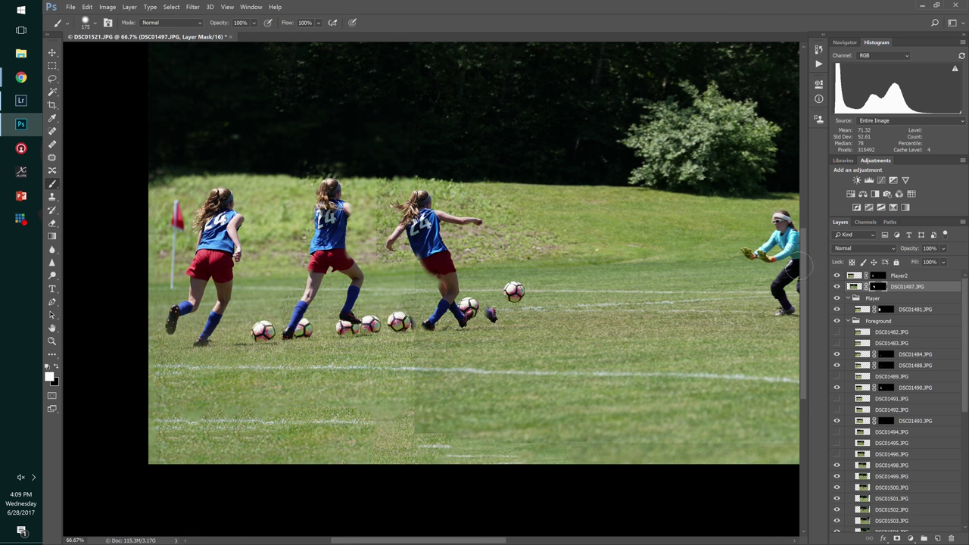
pyautogui.click(901, 275)
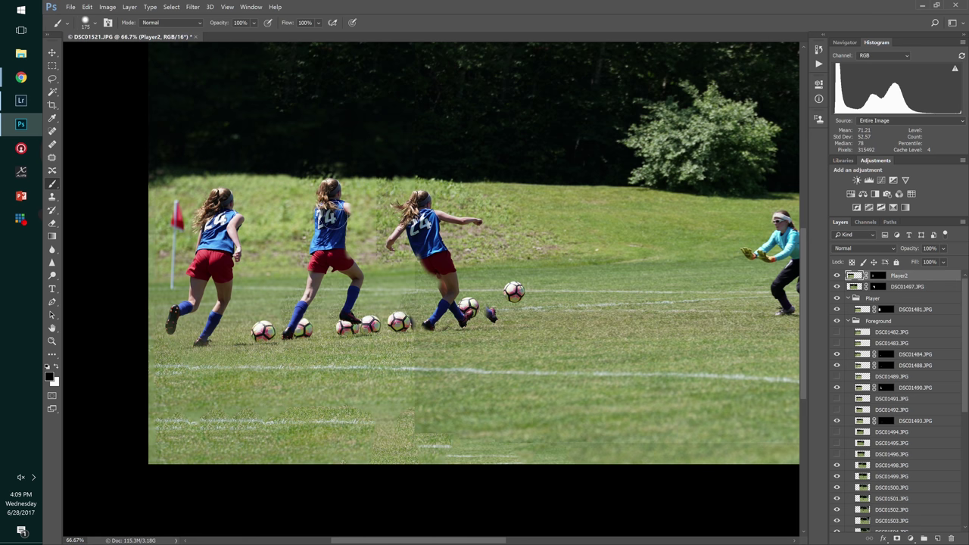
# - Paint Player2's mask white, using a 125 brush, to restore the raised right arm and hair strands
pyautogui.moveTo(330, 215)
pyautogui.mouseDown()
pyautogui.moveTo(339, 203)
pyautogui.moveTo(346, 218)
pyautogui.mouseUp()
pyautogui.hotkey('ctrl', 'z')
pyautogui.click(880, 275)
pyautogui.moveTo(334, 217); pyautogui.dragTo(383, 217)
pyautogui.press('[')
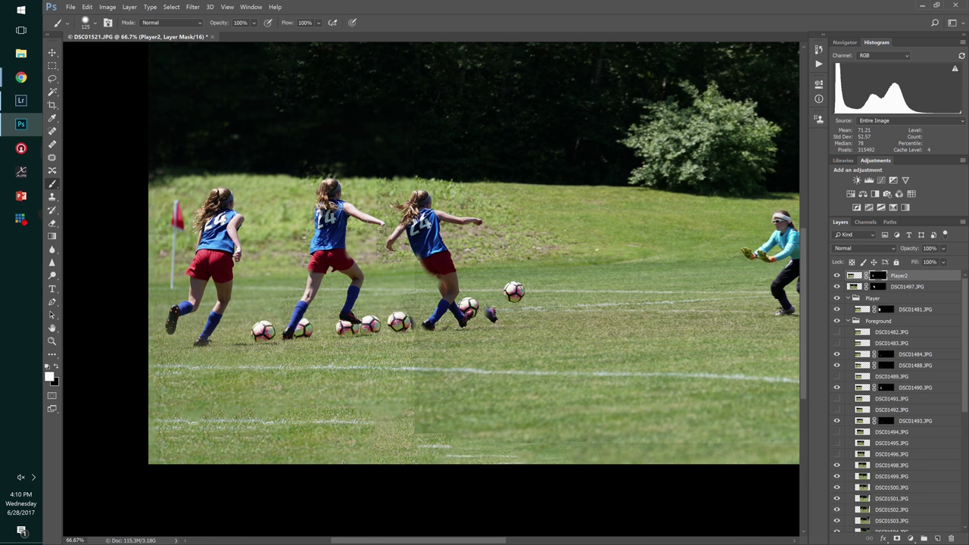
pyautogui.moveTo(310, 203); pyautogui.dragTo(308, 208)
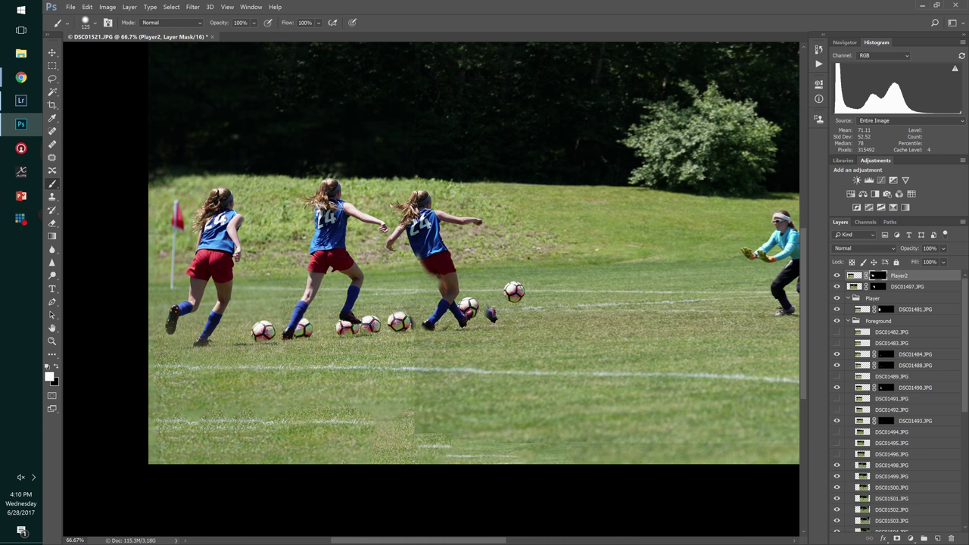
# - Try revealing more of the third player on DSC01497's mask, then undo the stroke
pyautogui.click(916, 289)
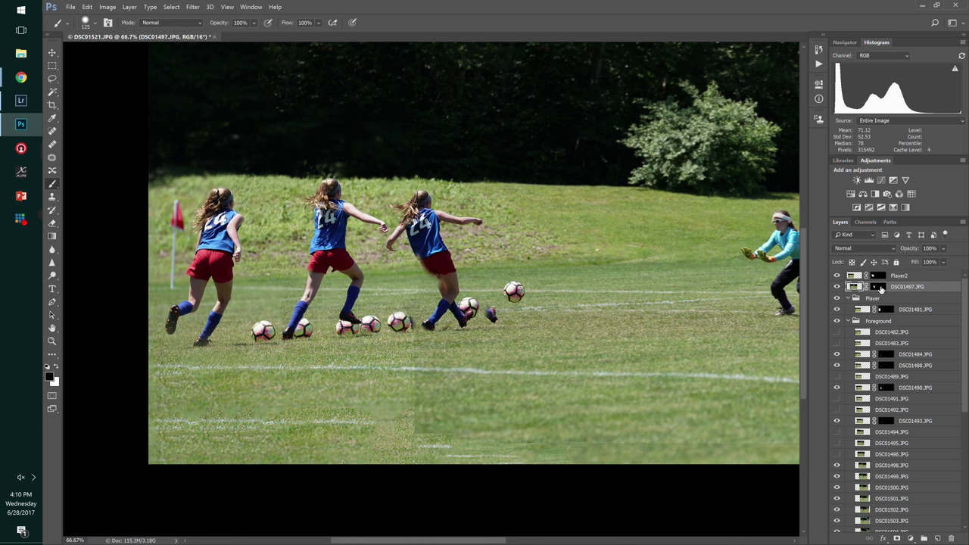
pyautogui.press('x')
pyautogui.moveTo(421, 243); pyautogui.dragTo(433, 266)
pyautogui.hotkey('ctrl', 'z')
pyautogui.click(880, 287)
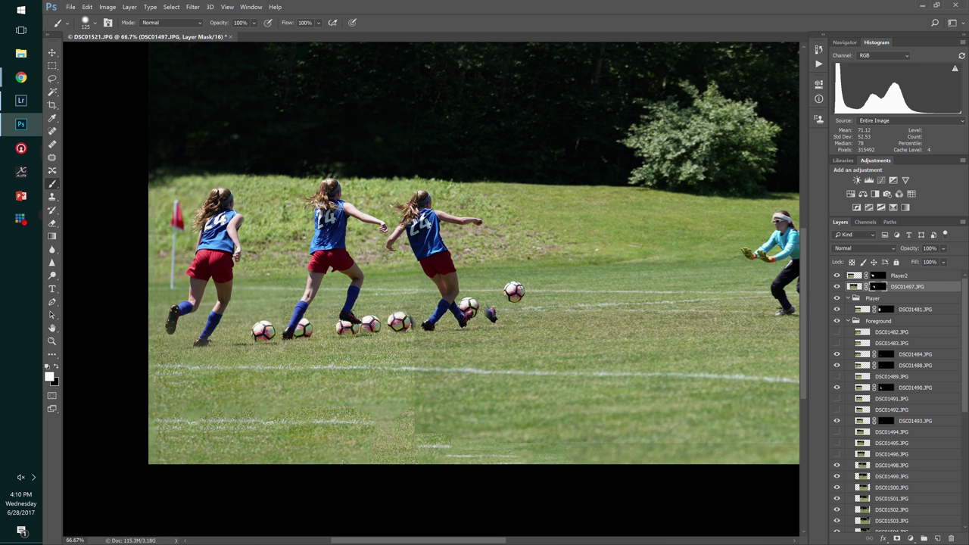
# - Toggle frames, including DSC01493, to check each one's contribution, then set a 50 px black brush
pyautogui.click(837, 276)
pyautogui.click(837, 276)
pyautogui.click(837, 287)
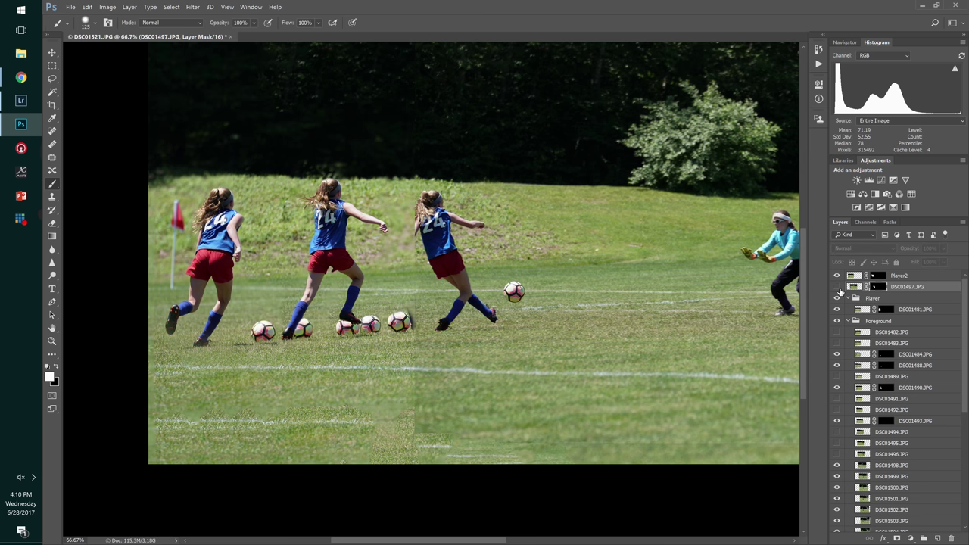
pyautogui.click(837, 287)
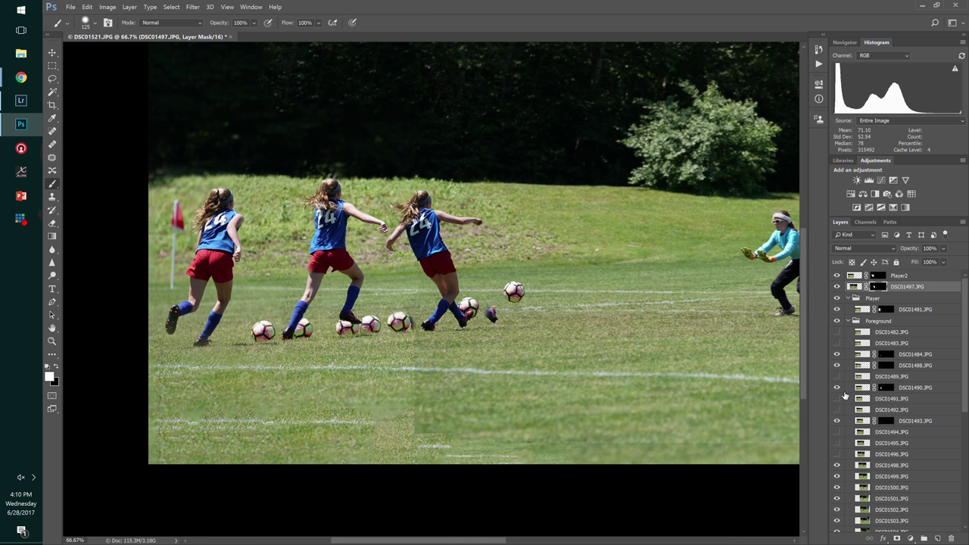
pyautogui.click(841, 426)
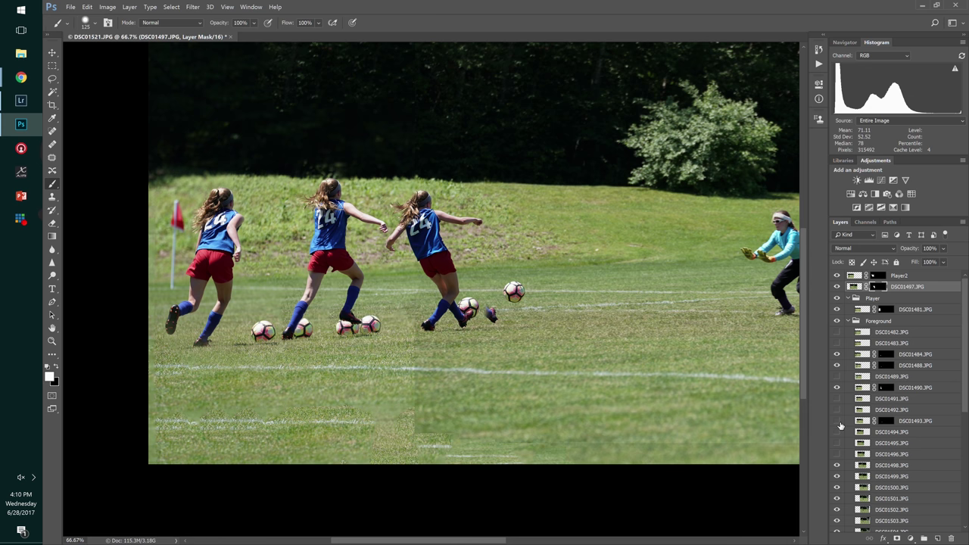
pyautogui.click(840, 426)
pyautogui.click(840, 425)
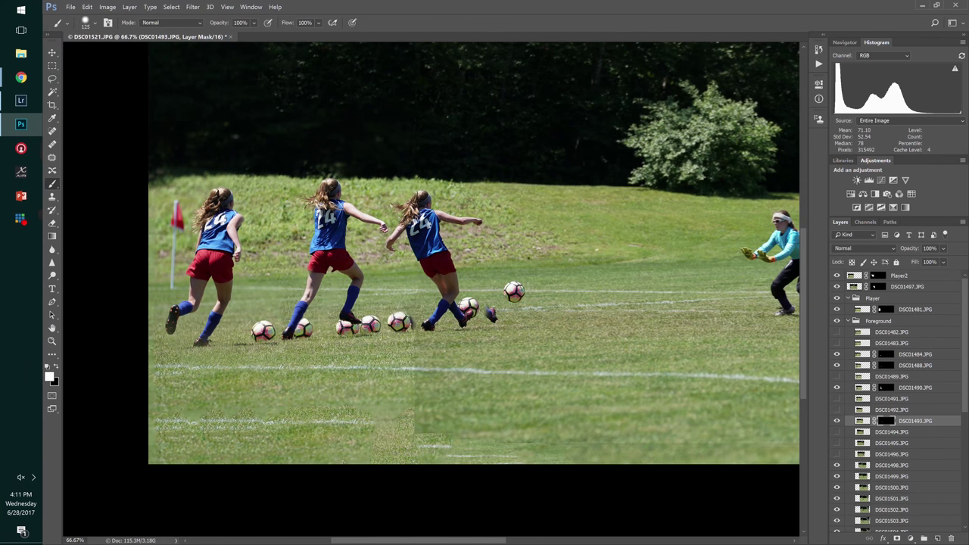
pyautogui.press('x')
pyautogui.press('[')
pyautogui.press('[')
pyautogui.press('[')
pyautogui.press('[')
pyautogui.press('[')
pyautogui.press('[')
# - Bring the goalie and ball trail into view, then toggle DSC01498 and DSC01493 to compare
pyautogui.hscroll(2, 534, 366)
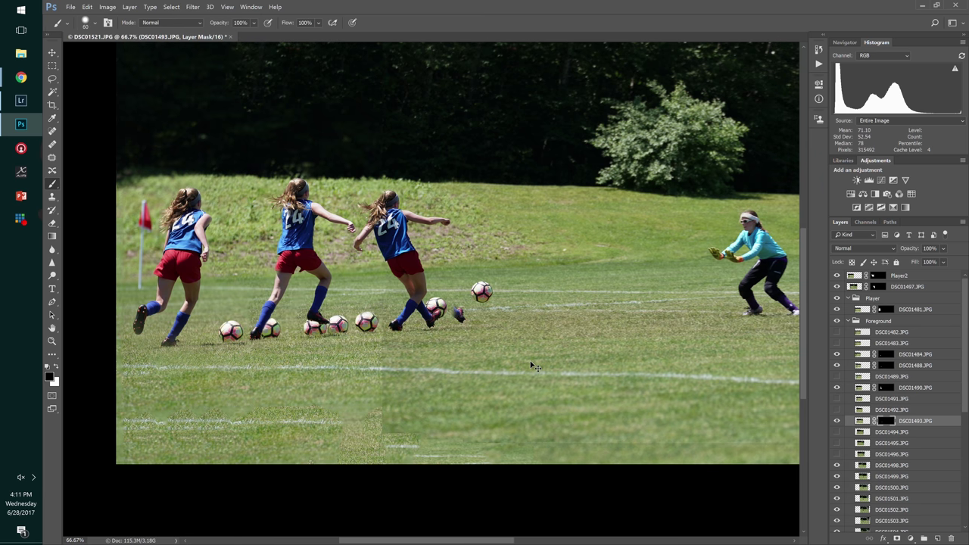
pyautogui.scroll(-3, 534, 367)
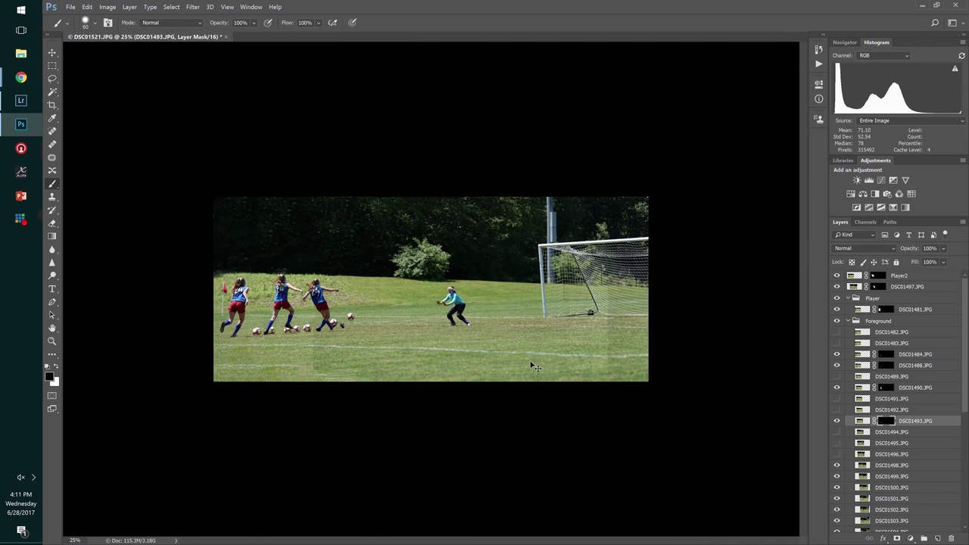
pyautogui.scroll(3, 465, 305)
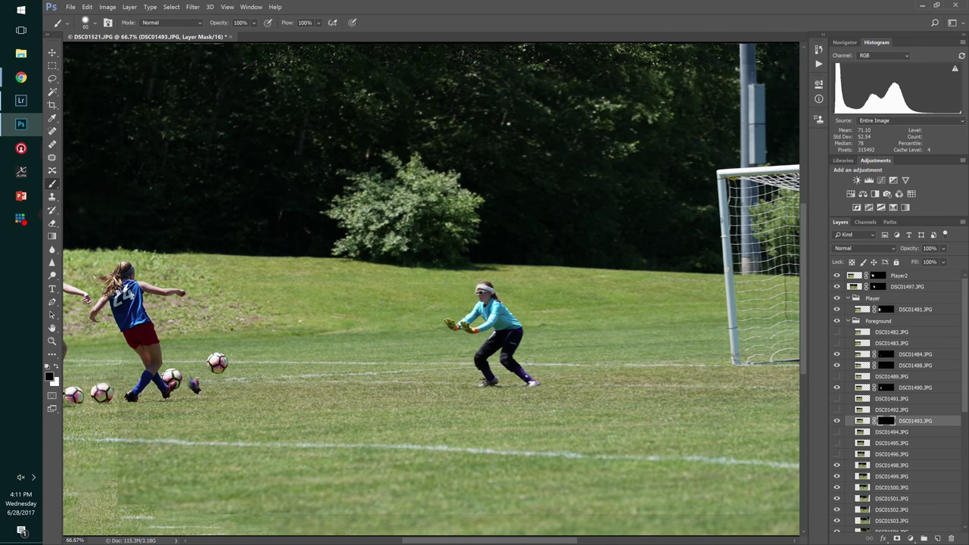
pyautogui.moveTo(416, 342); pyautogui.dragTo(571, 303)
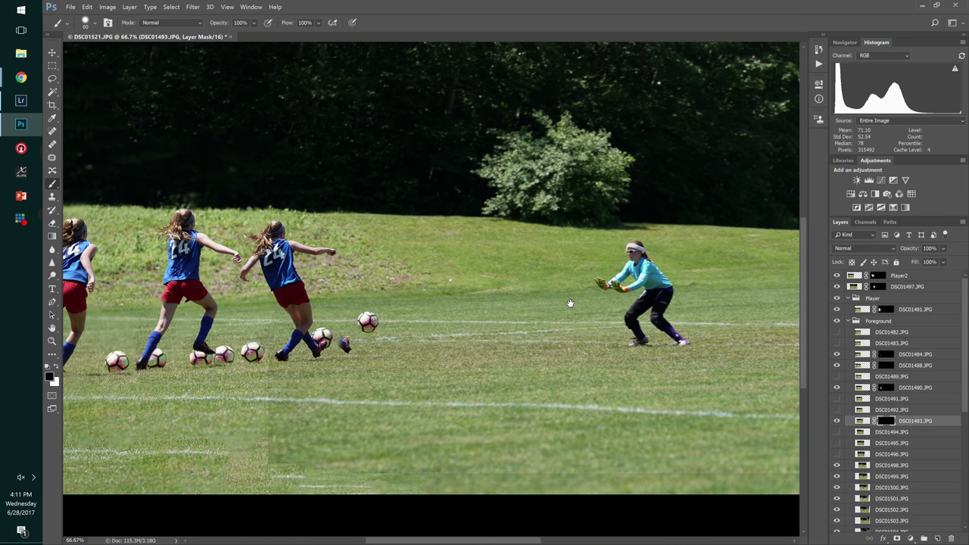
pyautogui.click(836, 465)
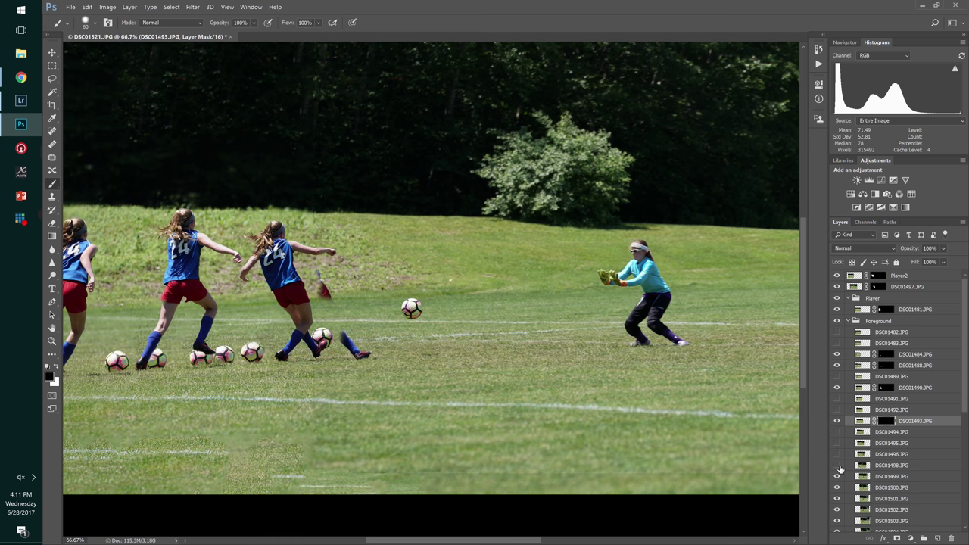
pyautogui.click(836, 466)
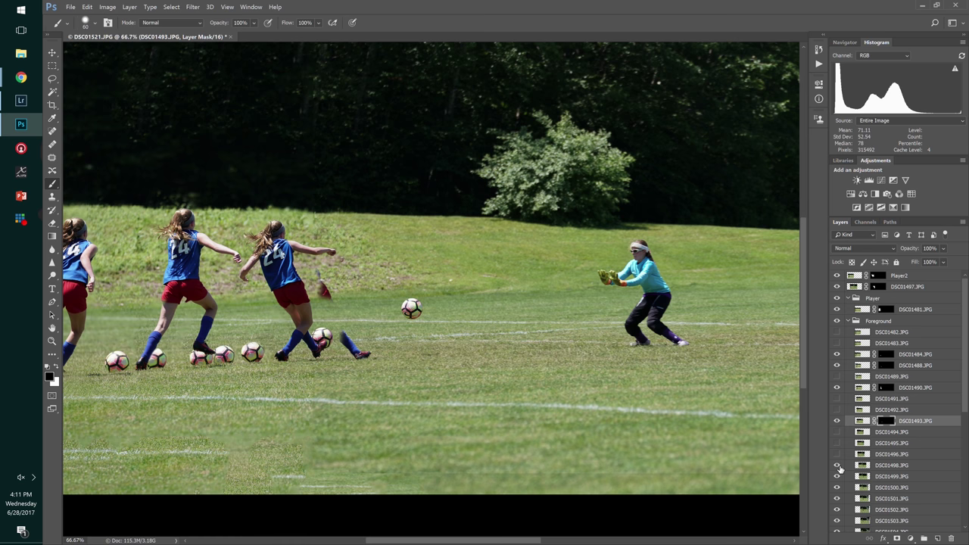
pyautogui.click(837, 421)
pyautogui.click(837, 421)
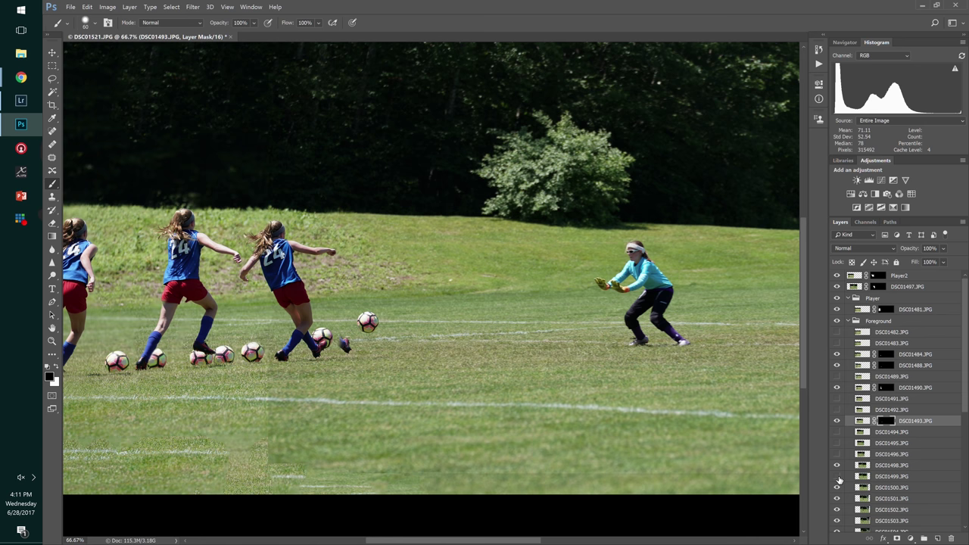
# - Black-mask DSC01498 and paint its ball back in with a larger white brush
pyautogui.click(883, 466)
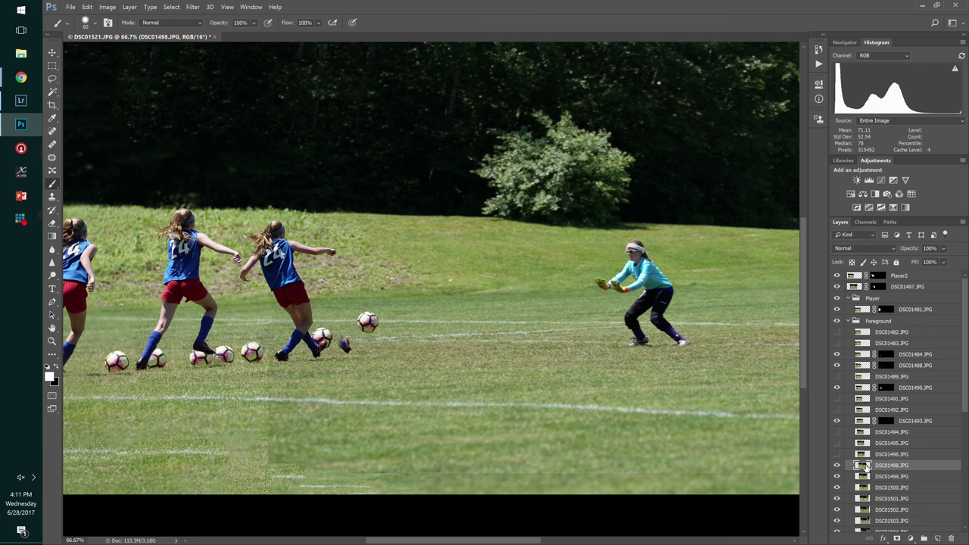
pyautogui.scroll(-1, 888, 449)
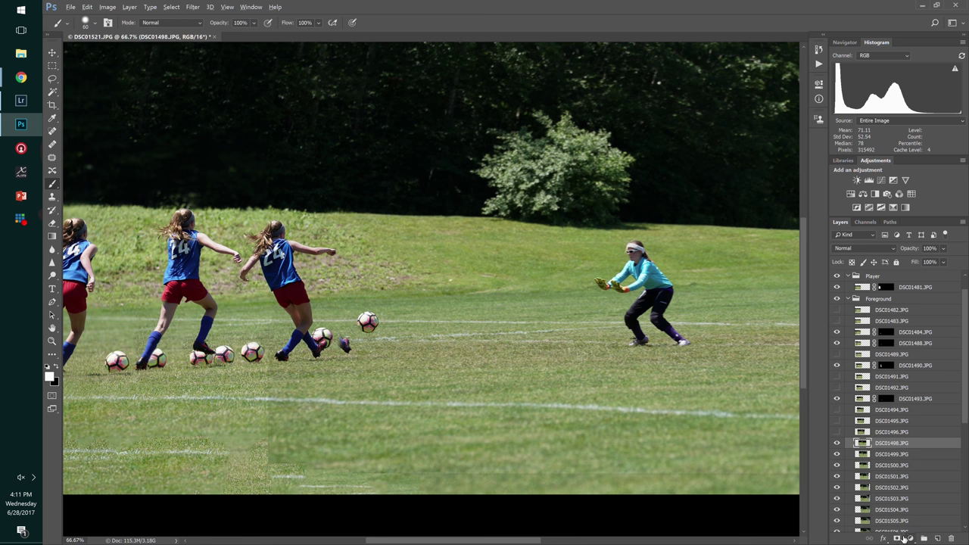
pyautogui.keyDown('alt'); pyautogui.click(898, 536); pyautogui.keyUp('alt')
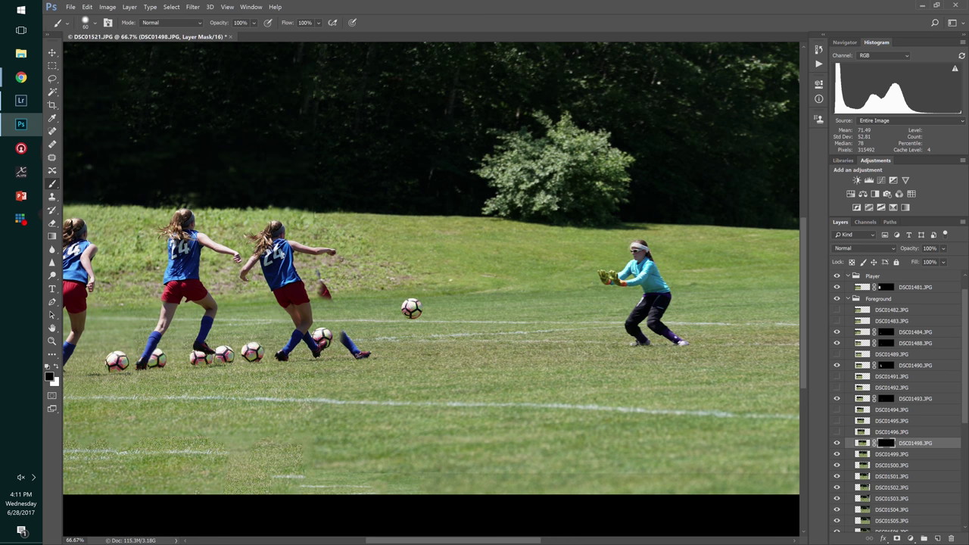
pyautogui.press('x')
pyautogui.press(']')
pyautogui.moveTo(366, 322); pyautogui.dragTo(370, 318)
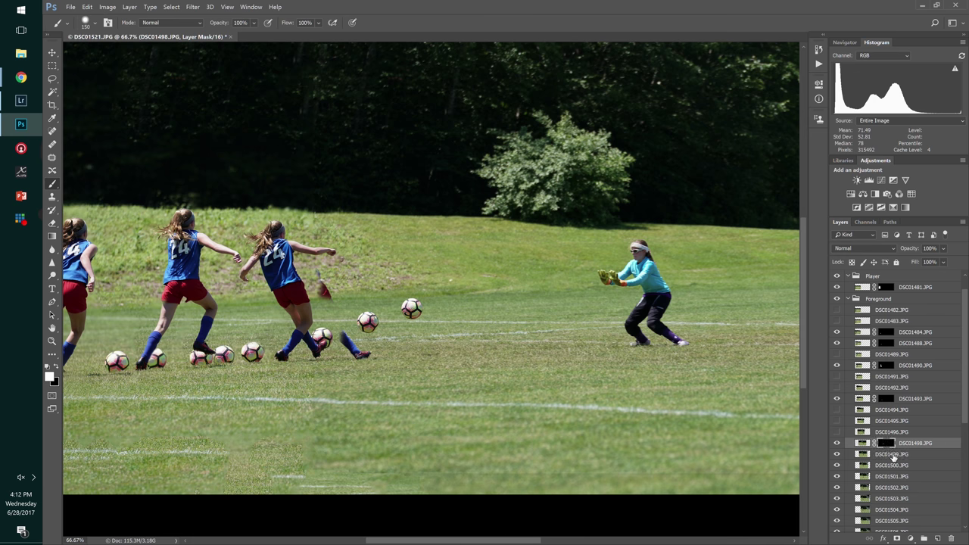
# - Black-mask DSC01499, DSC01500 and DSC01501, revealing each frame's ball along the trail
pyautogui.click(894, 455)
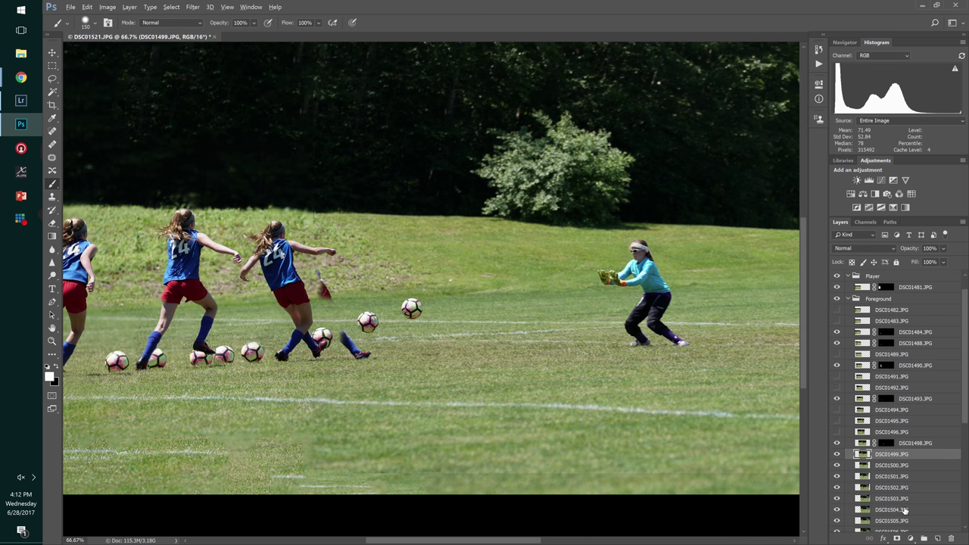
pyautogui.keyDown('alt'); pyautogui.click(898, 539); pyautogui.keyUp('alt')
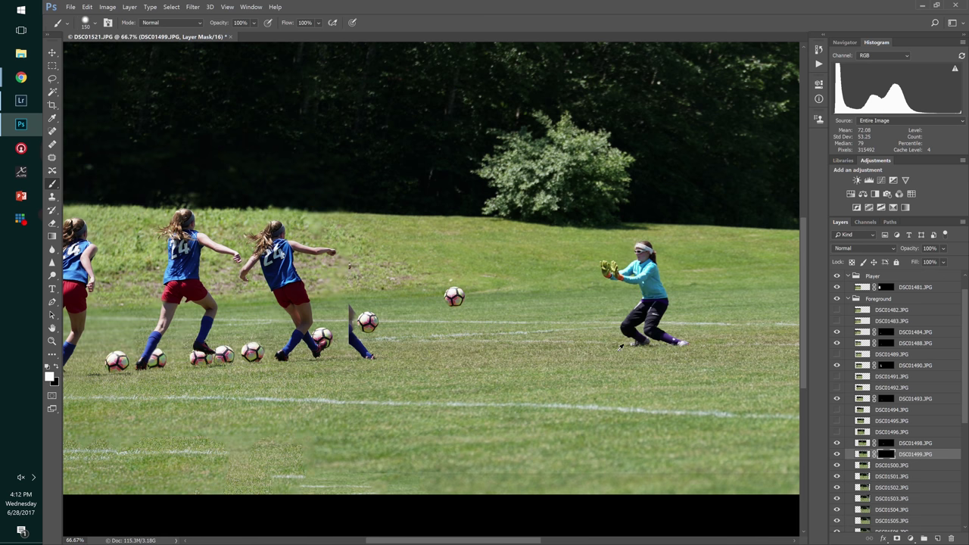
pyautogui.click(410, 306)
pyautogui.click(912, 465)
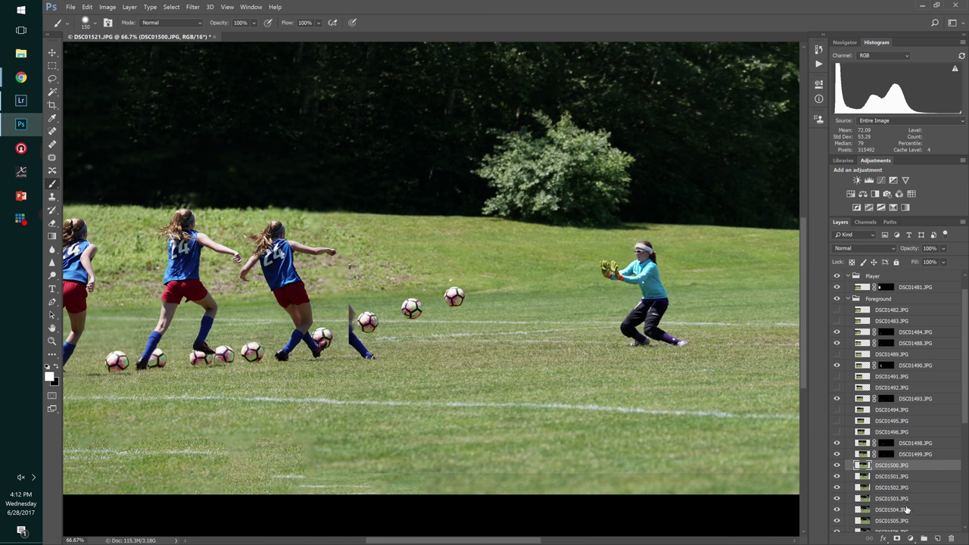
pyautogui.keyDown('alt'); pyautogui.click(897, 539); pyautogui.keyUp('alt')
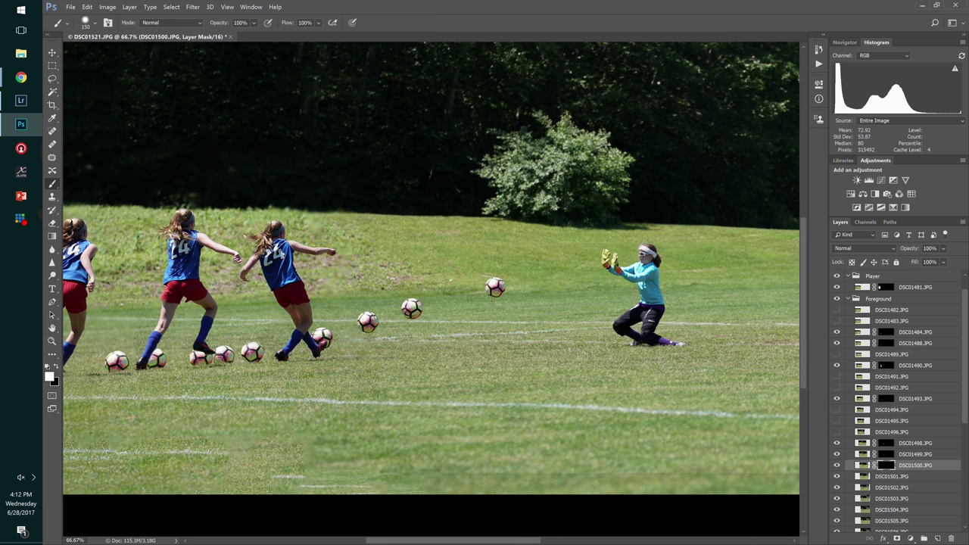
pyautogui.click(452, 289)
pyautogui.click(915, 477)
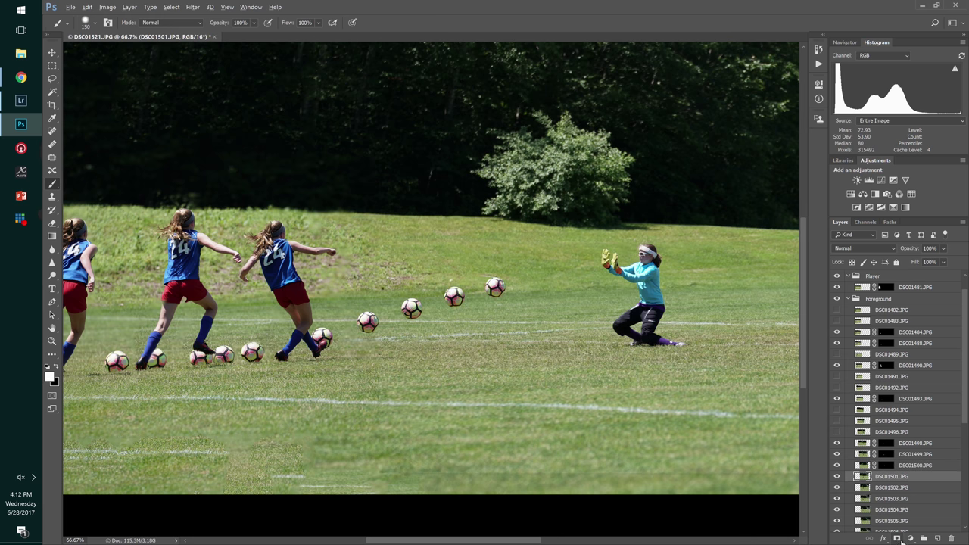
pyautogui.keyDown('alt'); pyautogui.click(899, 539); pyautogui.keyUp('alt')
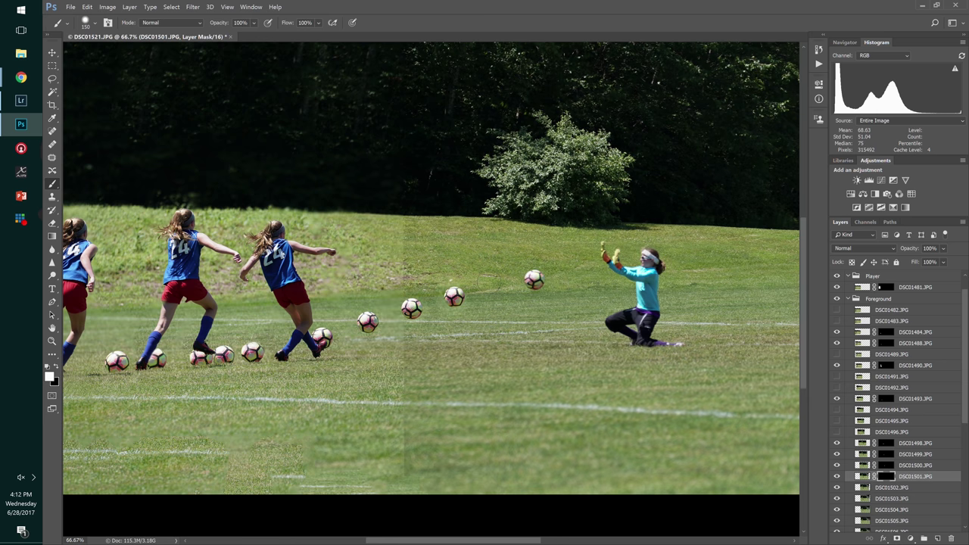
pyautogui.click(494, 285)
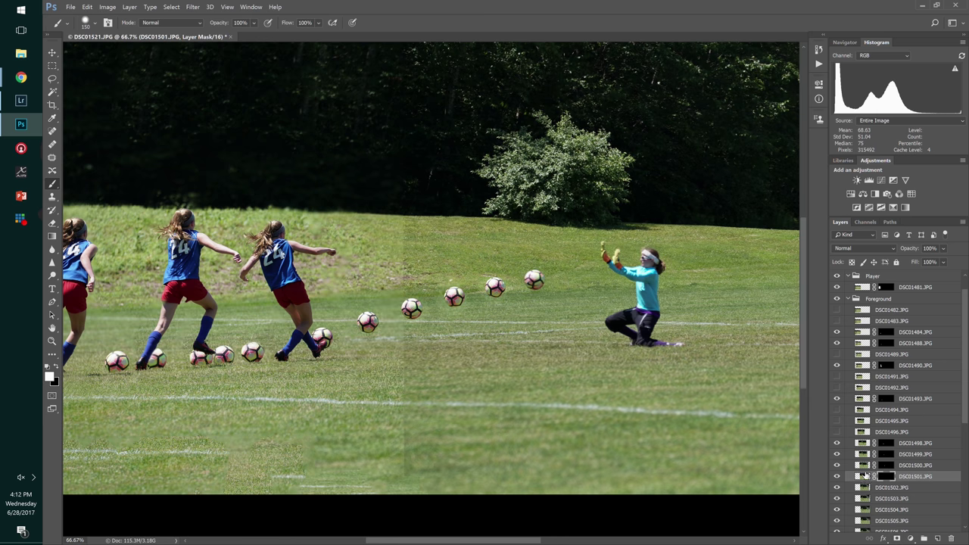
# - Black-mask DSC01502 and reveal its ball near the goalkeeper
pyautogui.click(901, 488)
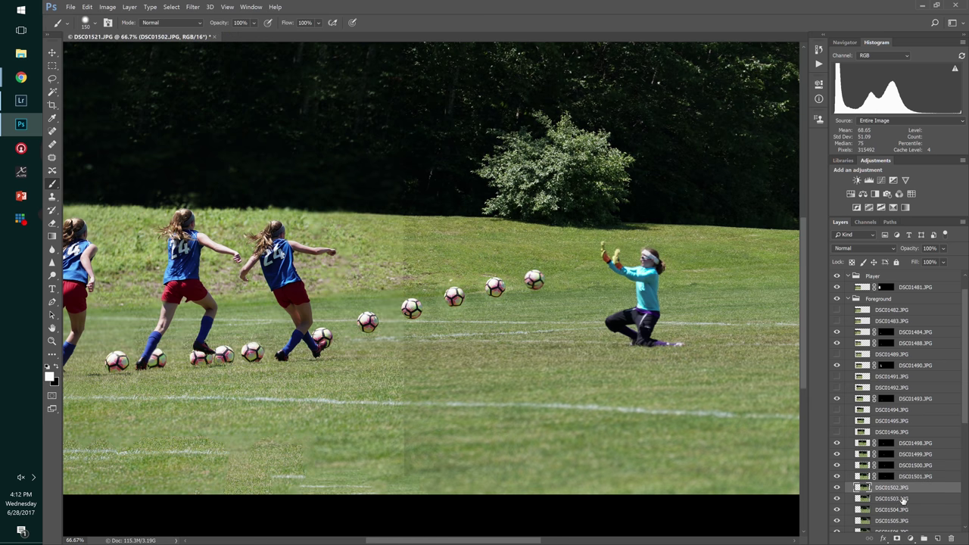
pyautogui.keyDown('alt'); pyautogui.click(898, 540); pyautogui.keyUp('alt')
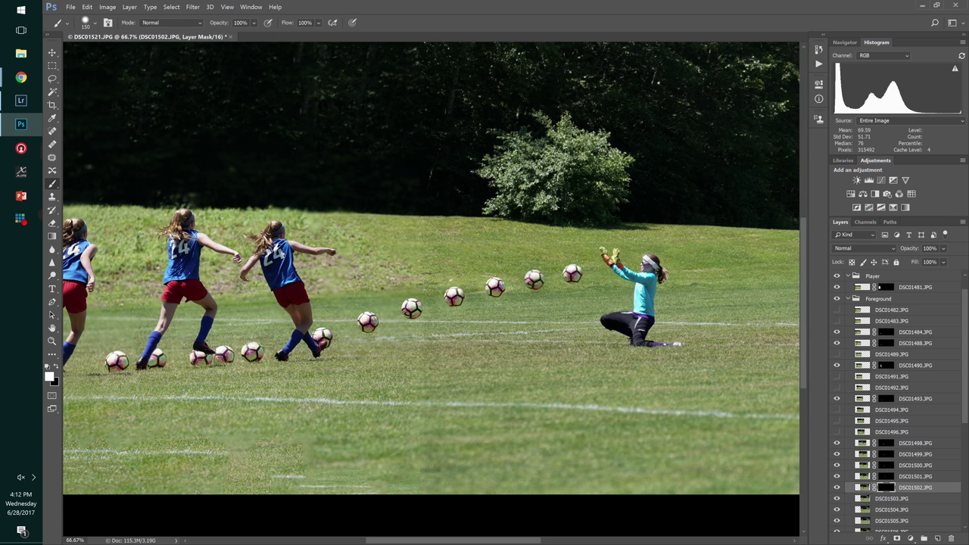
pyautogui.moveTo(641, 366); pyautogui.dragTo(573, 319)
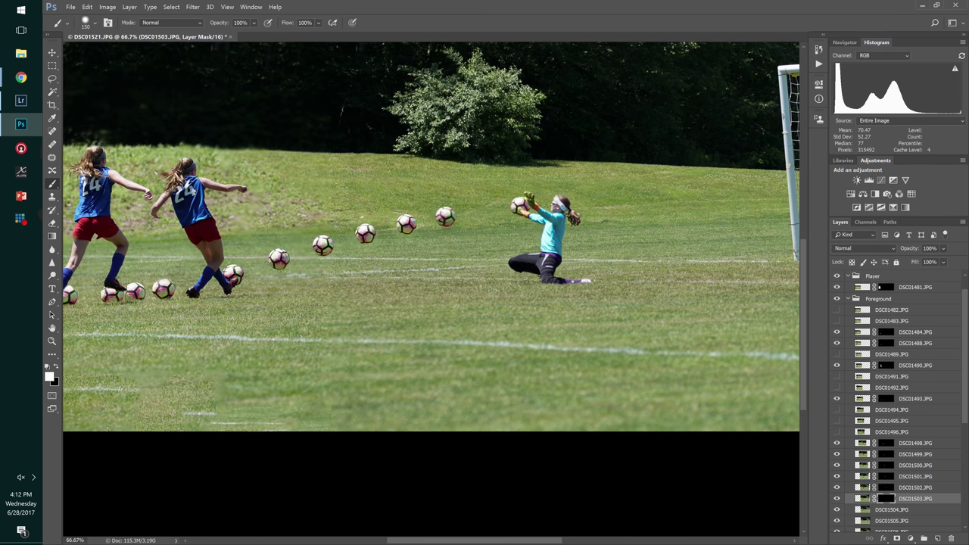
pyautogui.click(484, 210)
# - Move DSC01504 and Player2 up into the Player group
pyautogui.click(915, 512)
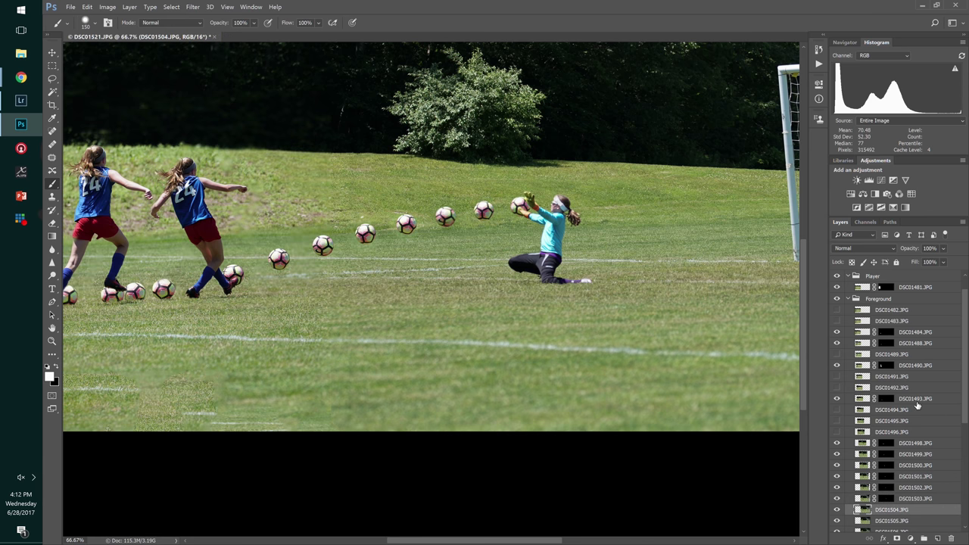
pyautogui.scroll(-1, 918, 406)
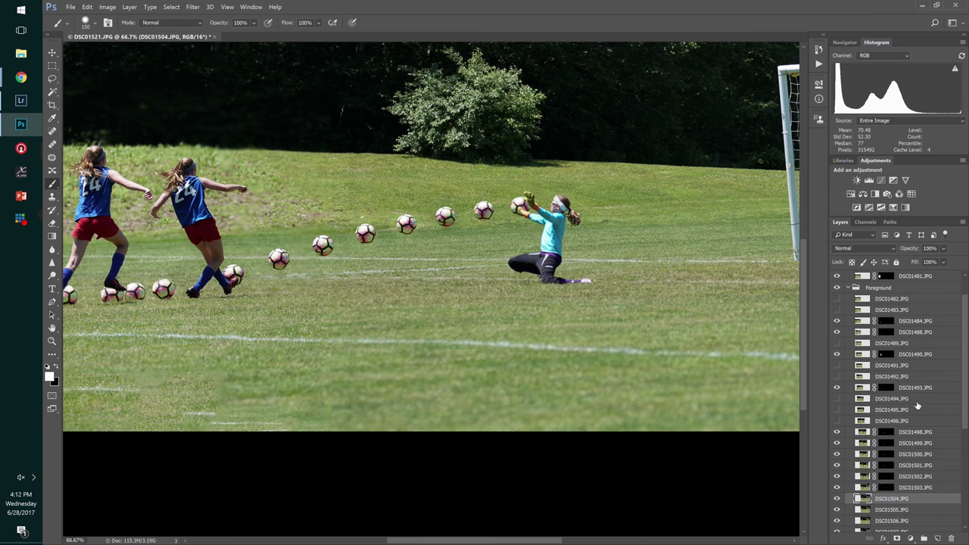
pyautogui.click(838, 499)
pyautogui.click(838, 500)
pyautogui.moveTo(892, 502); pyautogui.dragTo(924, 283)
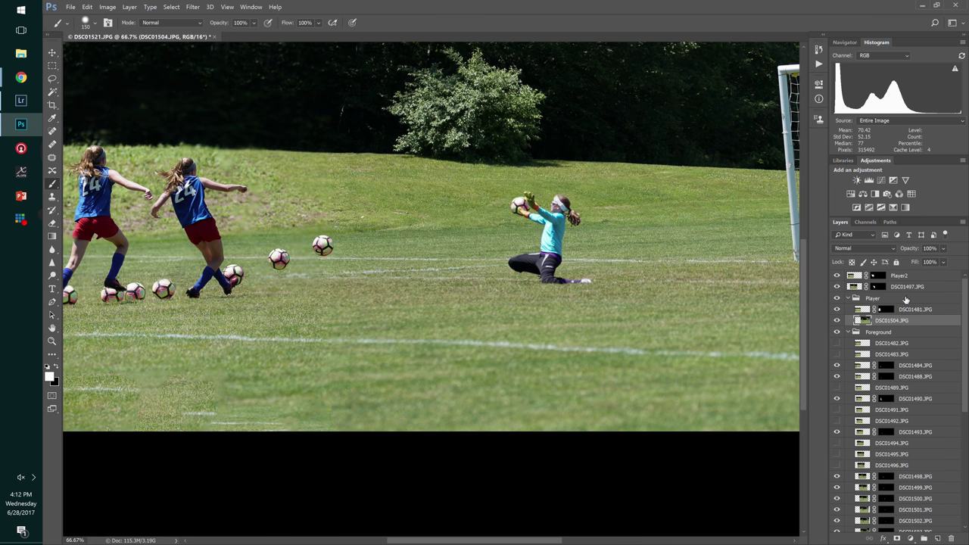
pyautogui.moveTo(908, 277); pyautogui.dragTo(908, 315)
# - Black-mask DSC01504 and paint in the goalkeeper's legs
pyautogui.click(895, 321)
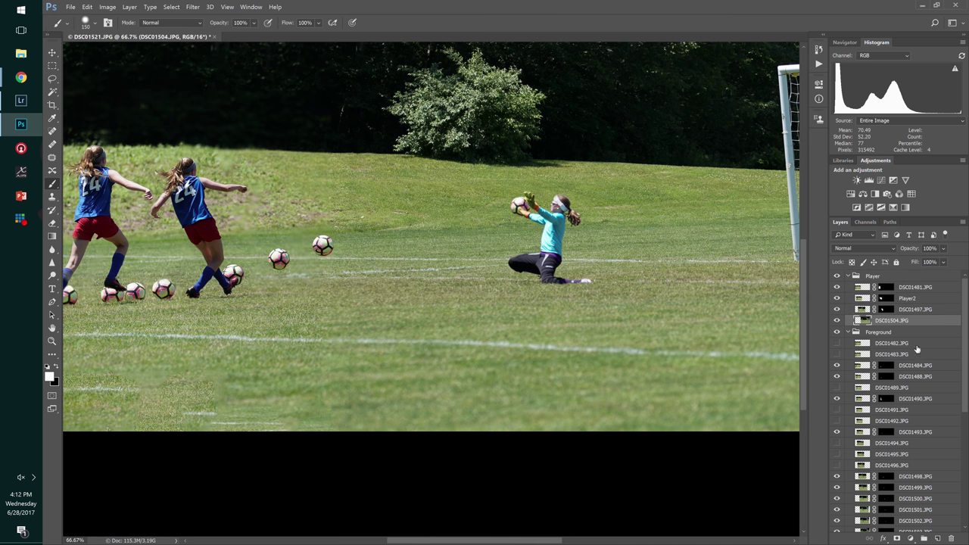
pyautogui.keyDown('alt'); pyautogui.click(897, 537); pyautogui.keyUp('alt')
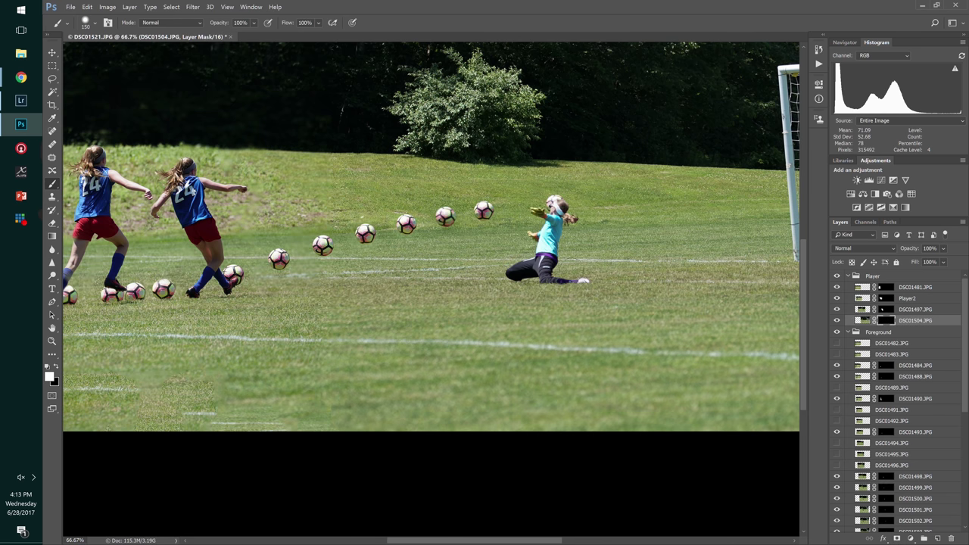
pyautogui.moveTo(541, 265)
pyautogui.mouseDown()
pyautogui.moveTo(522, 269)
pyautogui.moveTo(556, 269)
pyautogui.moveTo(546, 209)
pyautogui.moveTo(521, 204)
pyautogui.moveTo(574, 224)
pyautogui.moveTo(560, 259)
pyautogui.mouseUp()
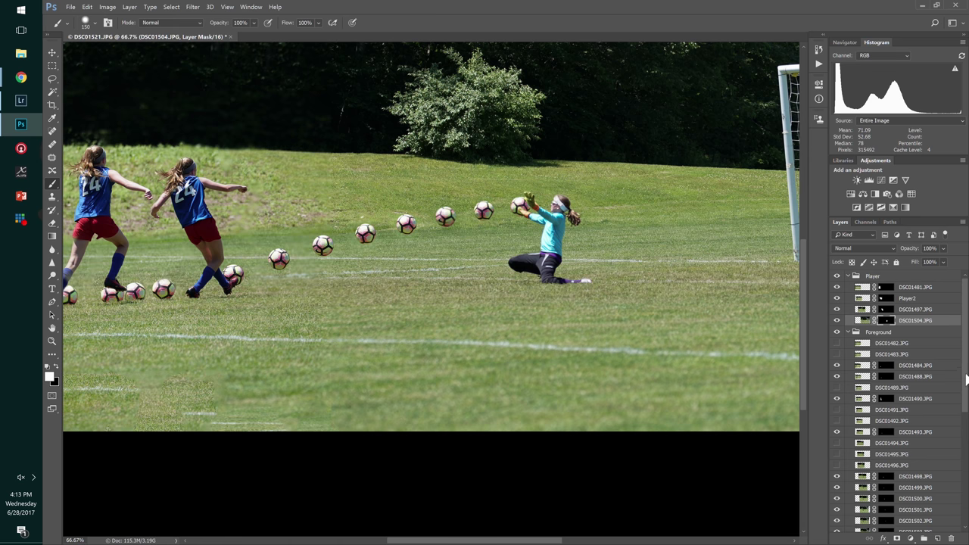
pyautogui.scroll(-3, 908, 394)
pyautogui.click(909, 412)
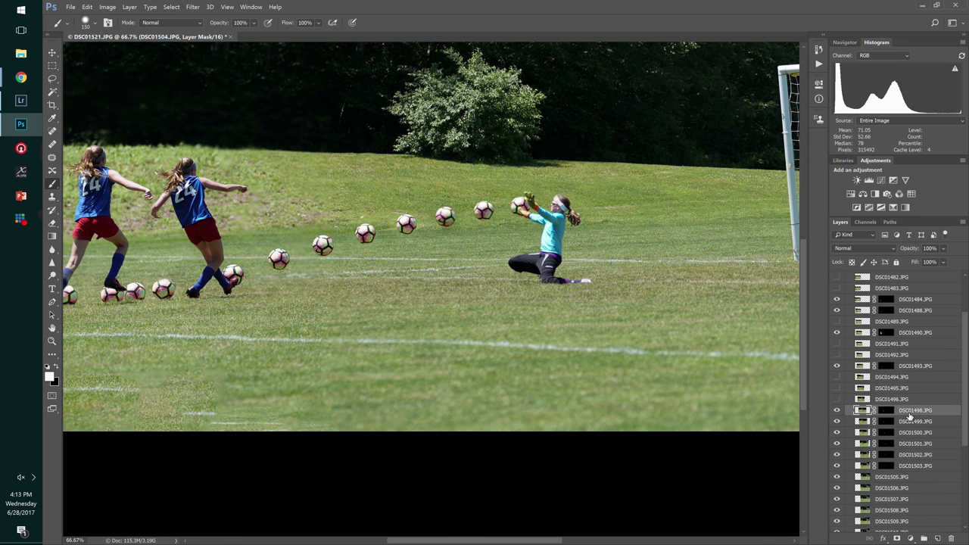
# - Toggle DSC01505 and DSC01504 on and off to compare the goalkeeper poses
pyautogui.click(901, 477)
pyautogui.scroll(-2, 916, 446)
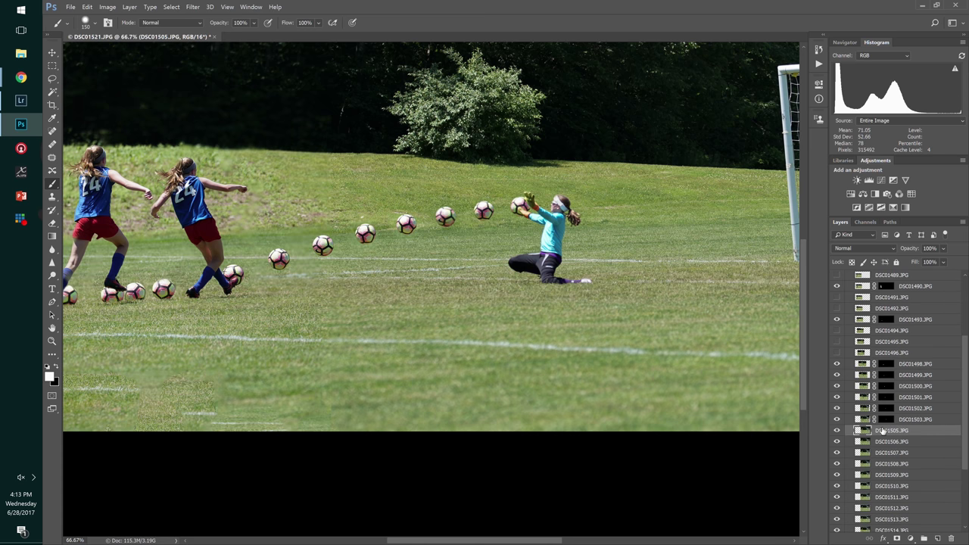
pyautogui.click(837, 431)
pyautogui.click(837, 430)
pyautogui.click(837, 430)
pyautogui.click(837, 430)
pyautogui.scroll(3, 966, 413)
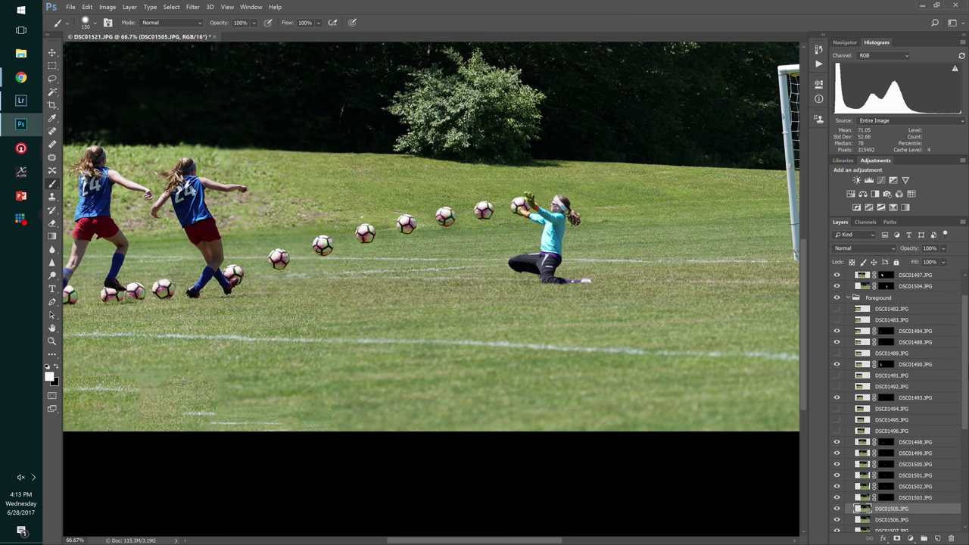
pyautogui.click(838, 289)
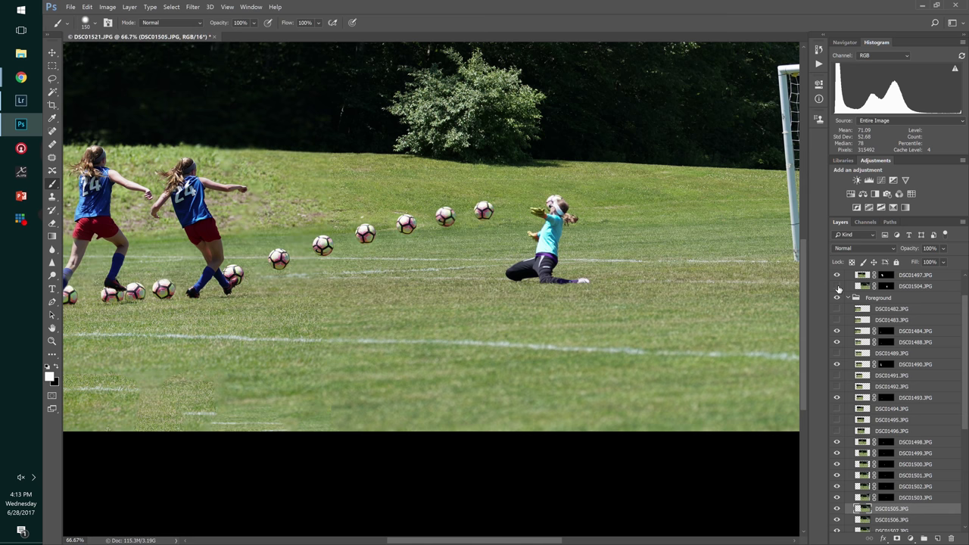
pyautogui.click(838, 288)
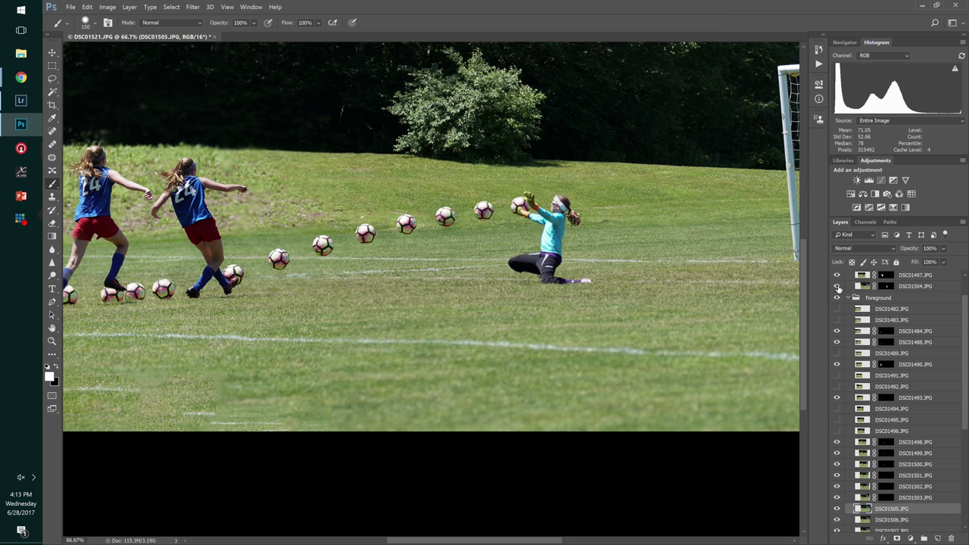
pyautogui.moveTo(965, 379); pyautogui.dragTo(962, 412)
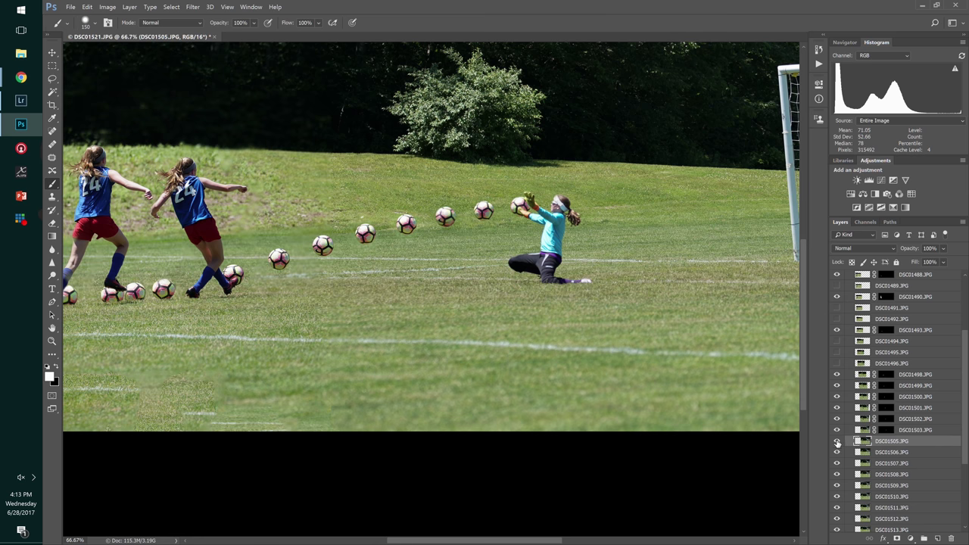
pyautogui.click(838, 442)
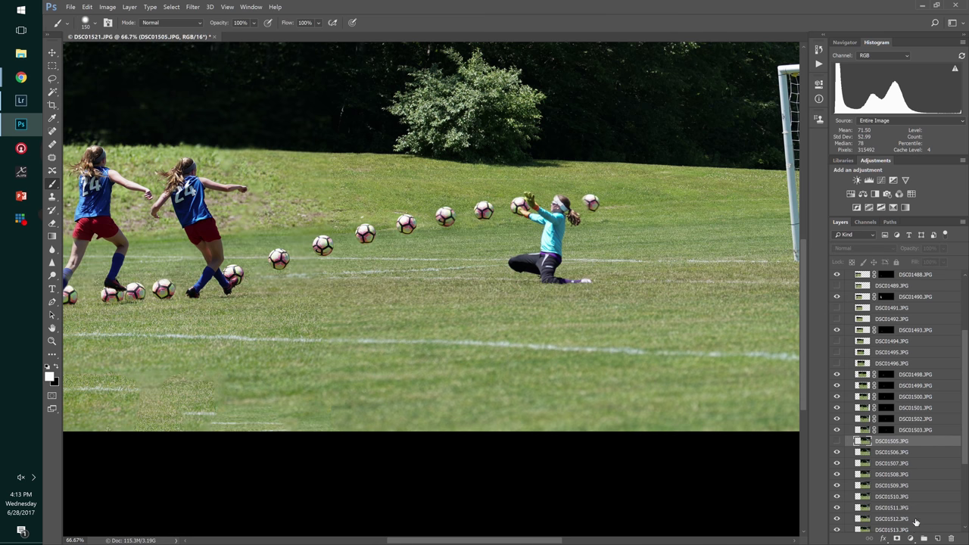
# - Black-mask DSC01505 and DSC01506, painting white to reveal the ball right of the goalkeeper
pyautogui.keyDown('alt'); pyautogui.click(898, 539); pyautogui.keyUp('alt')
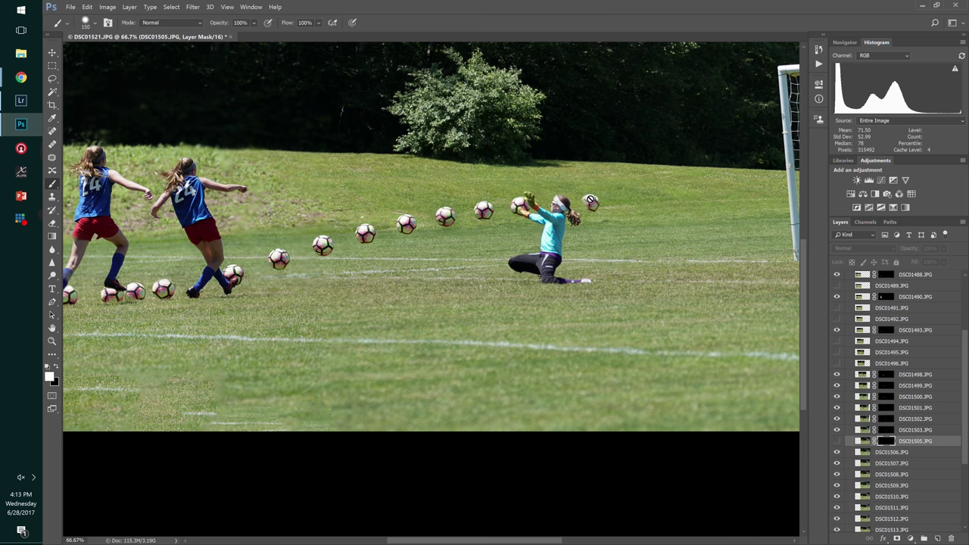
pyautogui.press('x')
pyautogui.click(892, 453)
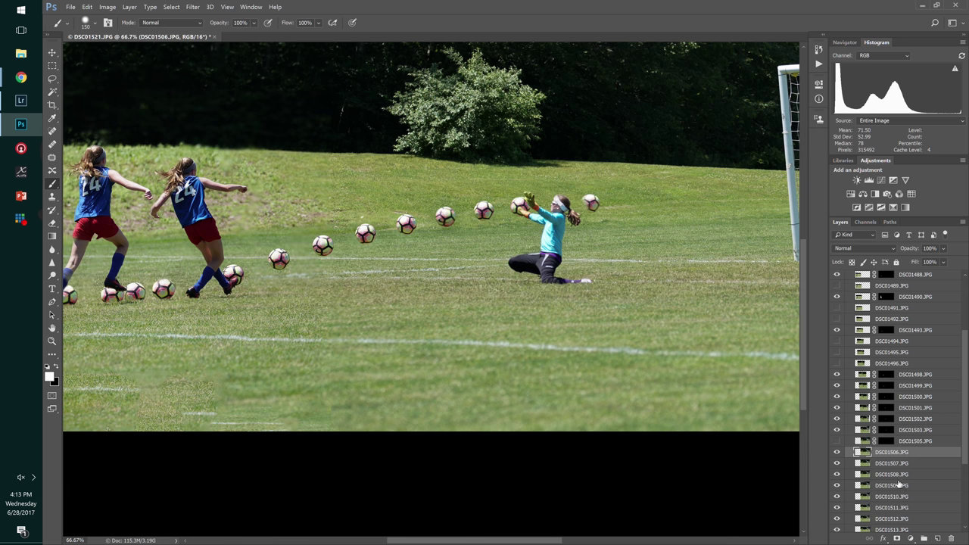
pyautogui.keyDown('alt'); pyautogui.click(898, 538); pyautogui.keyUp('alt')
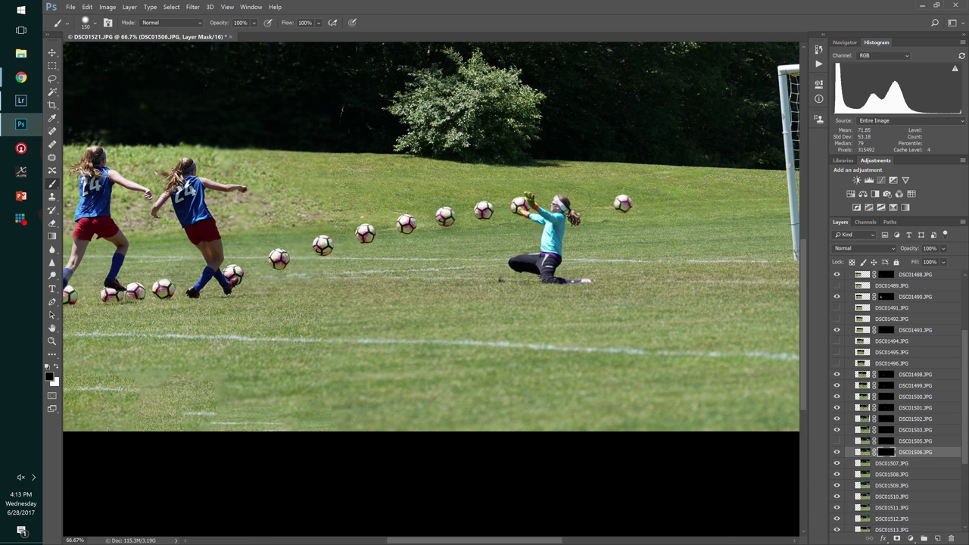
pyautogui.press('x')
pyautogui.moveTo(586, 200); pyautogui.dragTo(593, 204)
pyautogui.scroll(3, 915, 333)
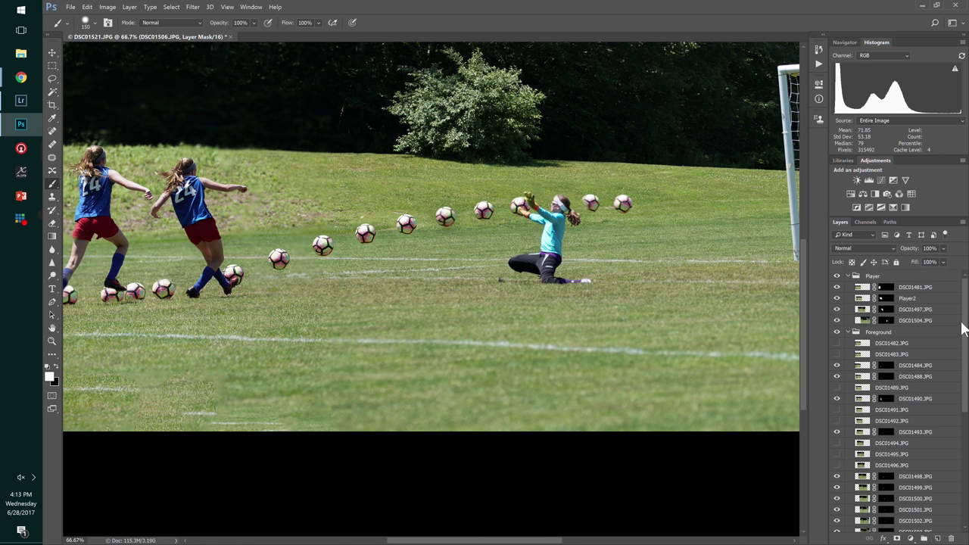
pyautogui.click(911, 324)
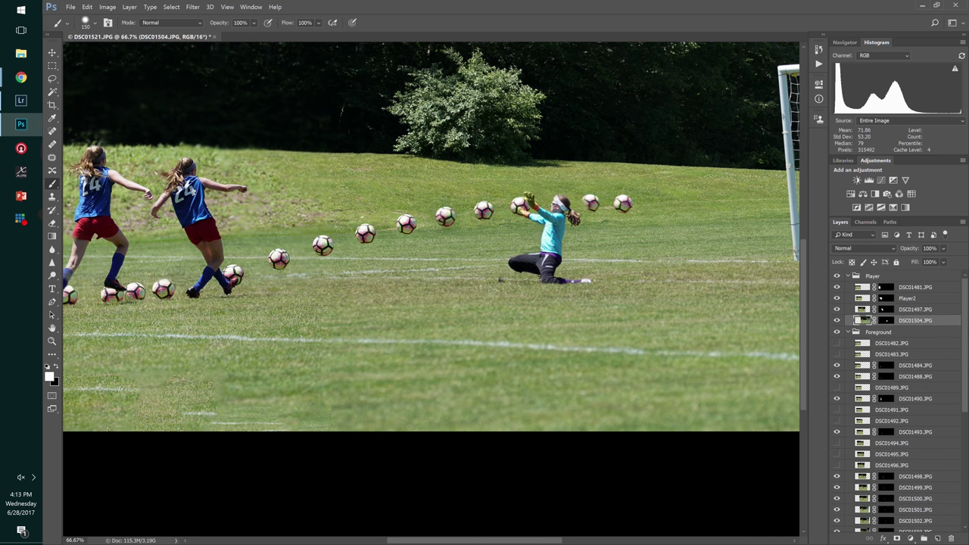
pyautogui.press('x')
pyautogui.click(885, 321)
pyautogui.click(590, 202)
pyautogui.press('x')
pyautogui.click(591, 202)
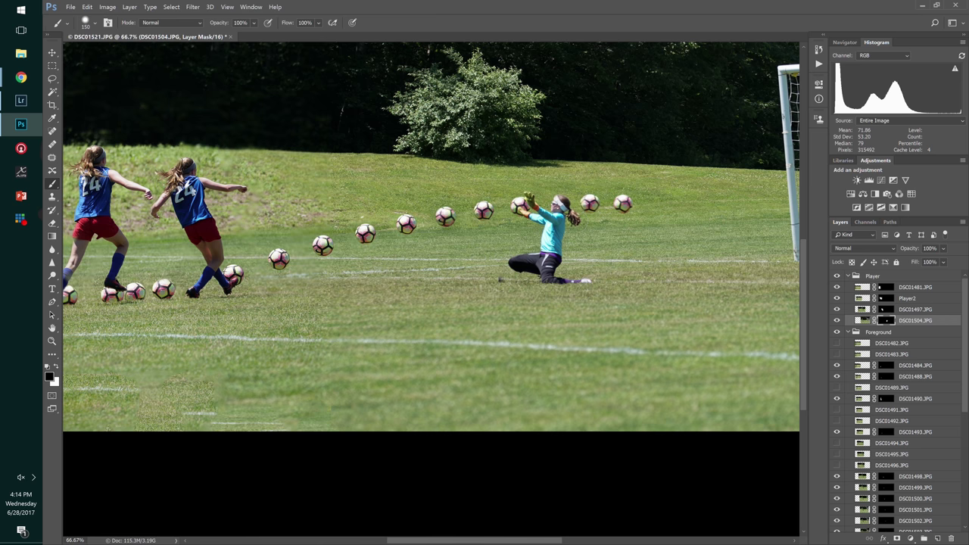
pyautogui.press('x')
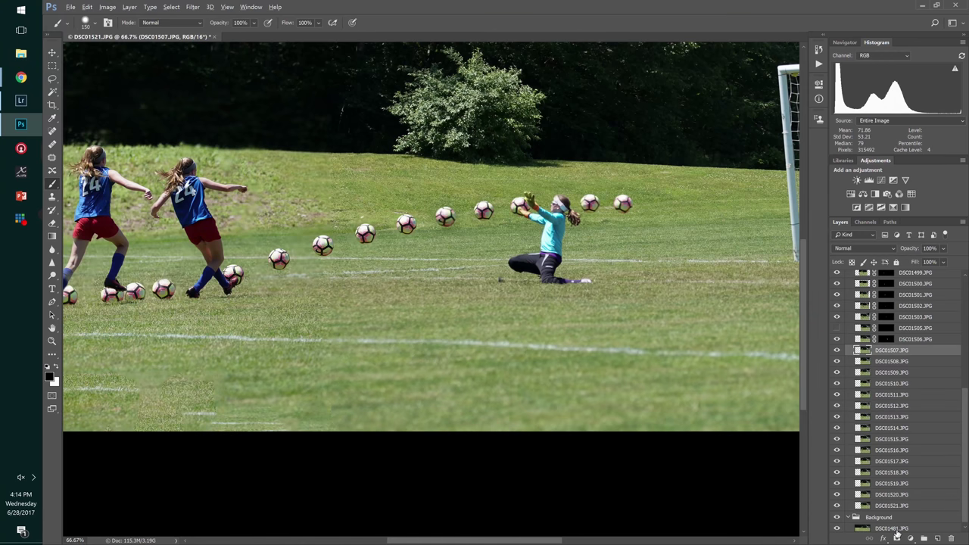
# - Give layers DSC01507–DSC01511 hide-all masks and paint in each ball along the trail
pyautogui.keyDown('alt'); pyautogui.click(897, 538); pyautogui.keyUp('alt')
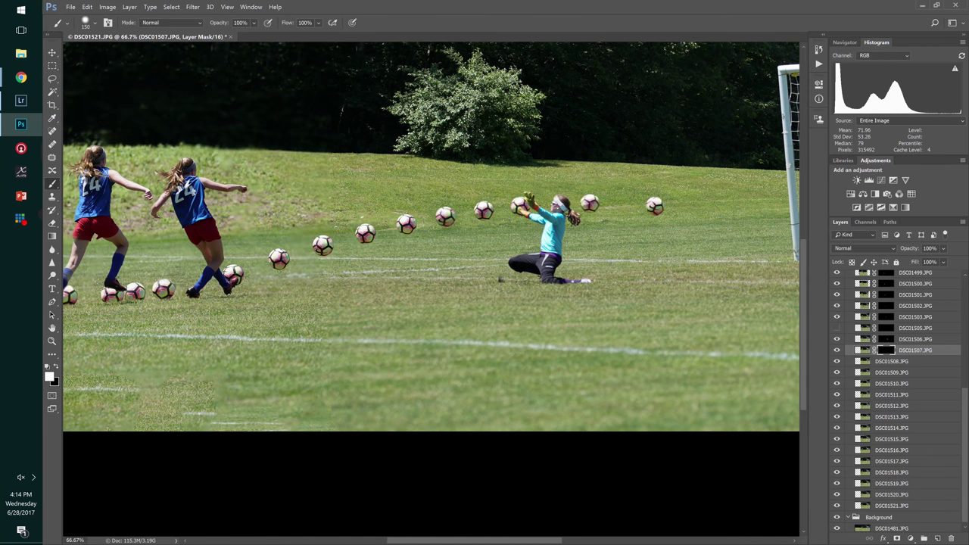
pyautogui.click(623, 203)
pyautogui.click(890, 363)
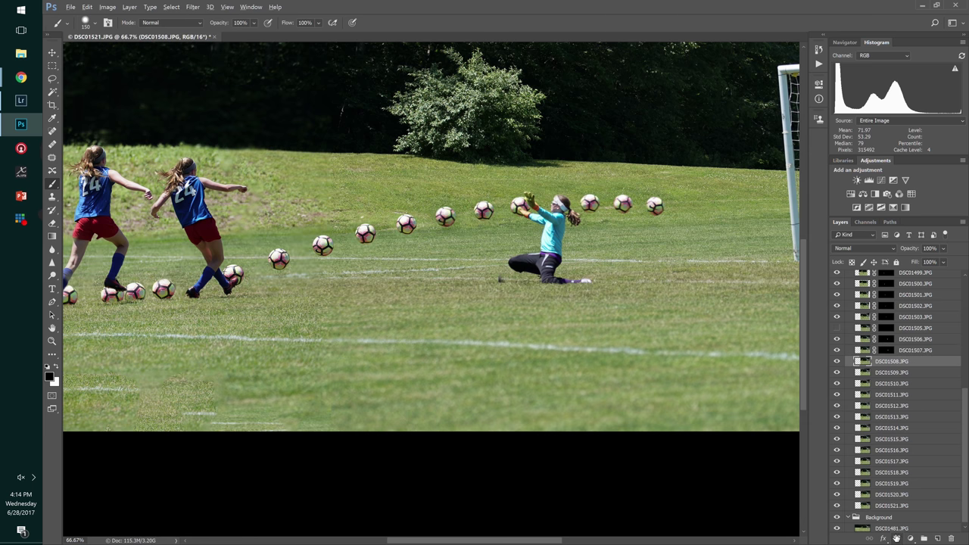
pyautogui.keyDown('alt'); pyautogui.click(896, 538); pyautogui.keyUp('alt')
pyautogui.click(655, 205)
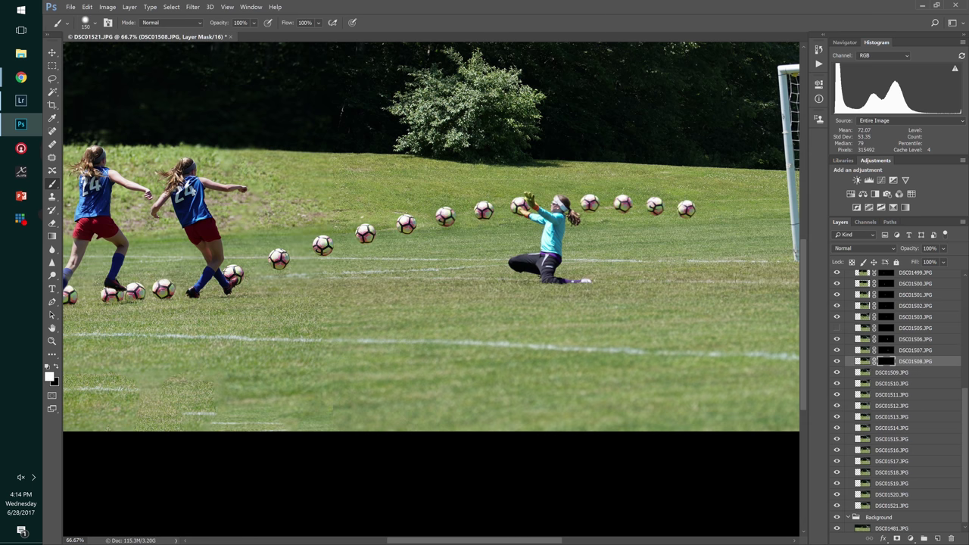
pyautogui.click(890, 372)
pyautogui.keyDown('alt'); pyautogui.click(896, 538); pyautogui.keyUp('alt')
pyautogui.click(716, 213)
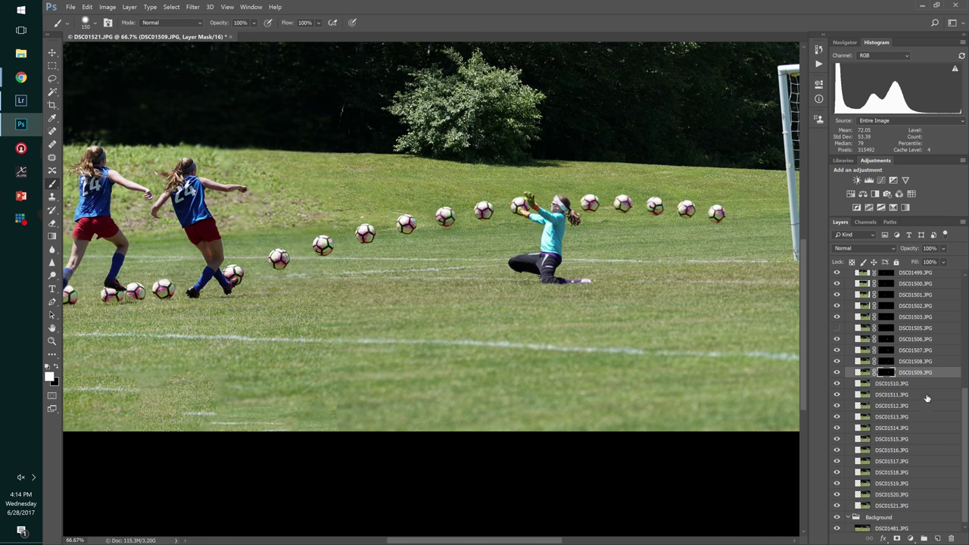
pyautogui.click(890, 383)
pyautogui.keyDown('alt'); pyautogui.click(897, 538); pyautogui.keyUp('alt')
pyautogui.click(746, 219)
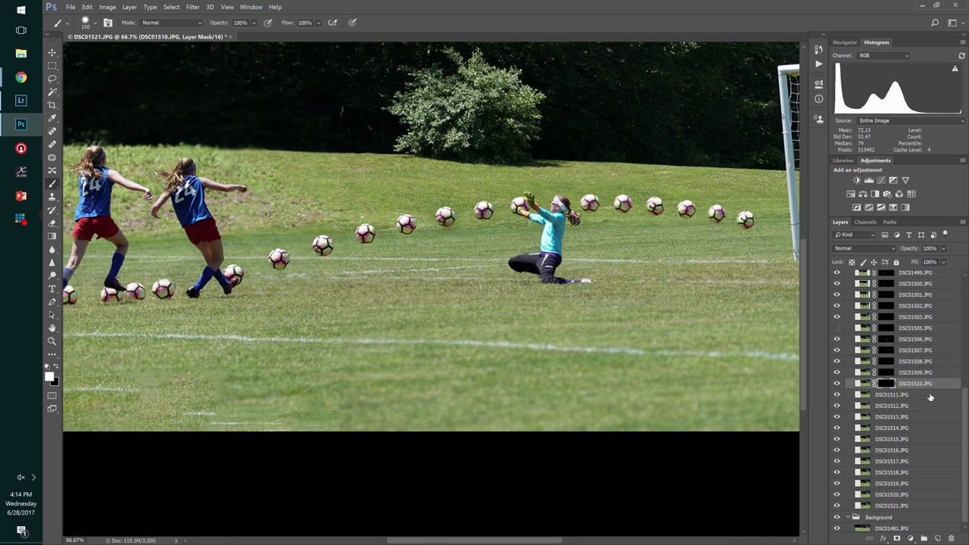
pyautogui.click(890, 394)
pyautogui.keyDown('alt'); pyautogui.click(897, 537); pyautogui.keyUp('alt')
pyautogui.click(773, 221)
# - Mask DSC01512–DSC01516 and reveal their balls from the goal mouth into the net
pyautogui.moveTo(712, 274); pyautogui.dragTo(395, 287)
pyautogui.click(914, 406)
pyautogui.keyDown('alt'); pyautogui.click(896, 538); pyautogui.keyUp('alt')
pyautogui.click(457, 239)
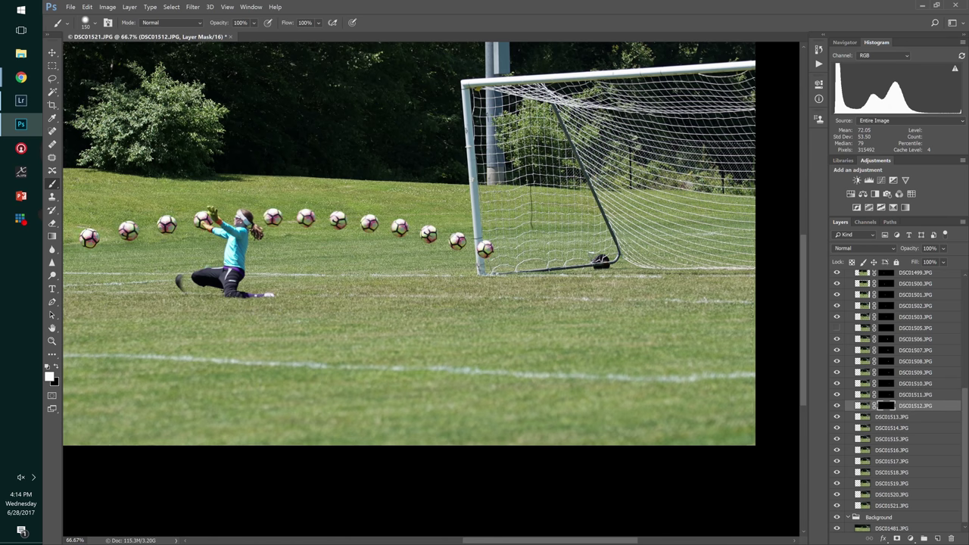
pyautogui.click(902, 415)
pyautogui.keyDown('alt'); pyautogui.click(897, 538); pyautogui.keyUp('alt')
pyautogui.click(512, 259)
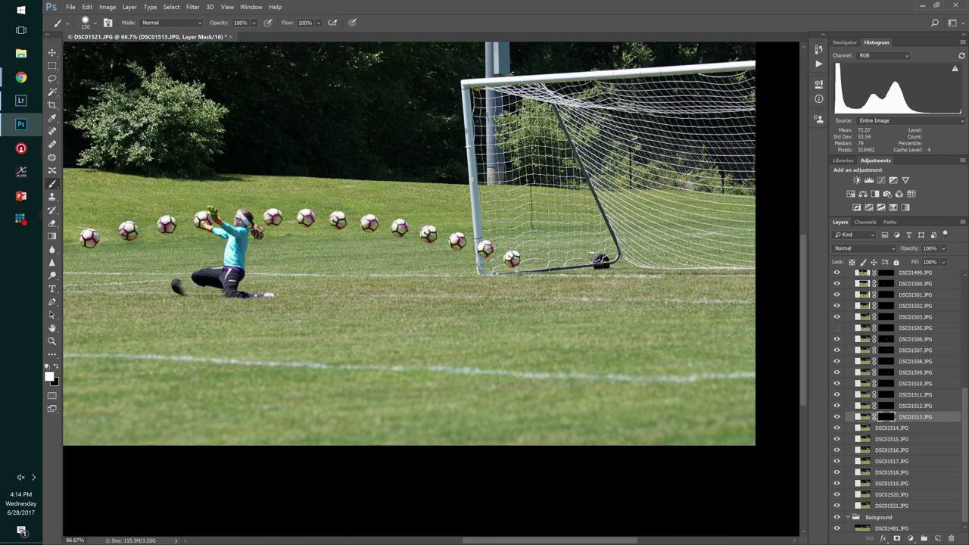
pyautogui.click(903, 428)
pyautogui.keyDown('alt'); pyautogui.click(896, 538); pyautogui.keyUp('alt')
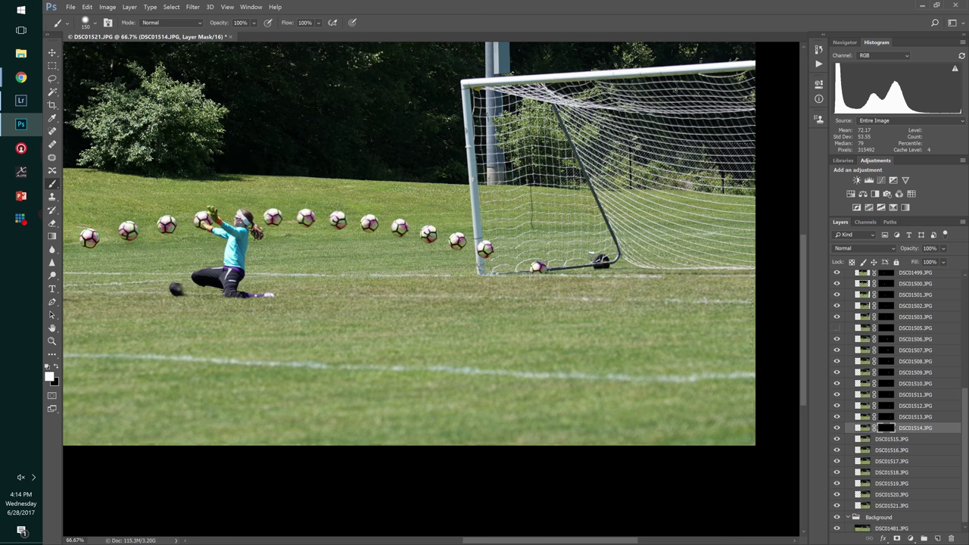
pyautogui.click(538, 267)
pyautogui.click(902, 439)
pyautogui.keyDown('alt'); pyautogui.click(896, 538); pyautogui.keyUp('alt')
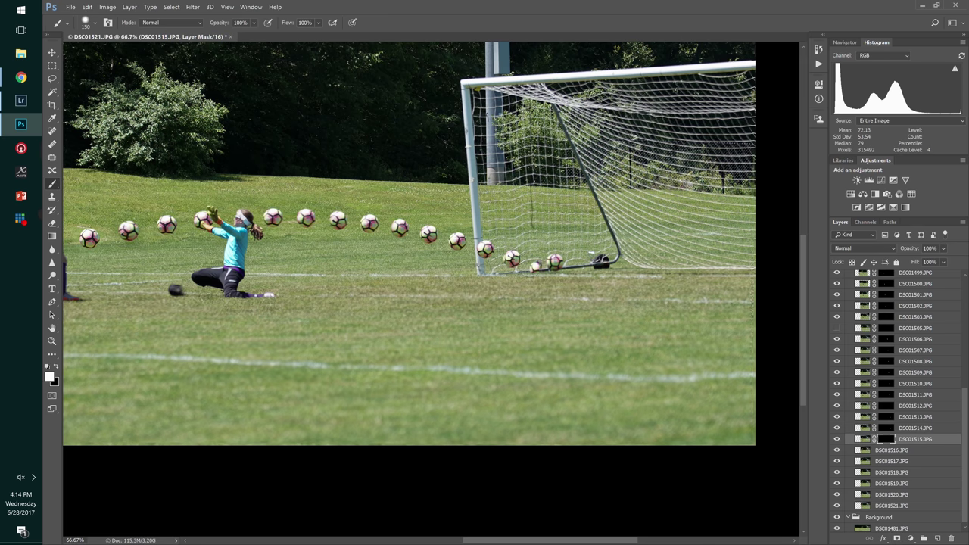
pyautogui.click(555, 261)
pyautogui.click(903, 450)
pyautogui.keyDown('alt'); pyautogui.click(896, 537); pyautogui.keyUp('alt')
pyautogui.click(567, 258)
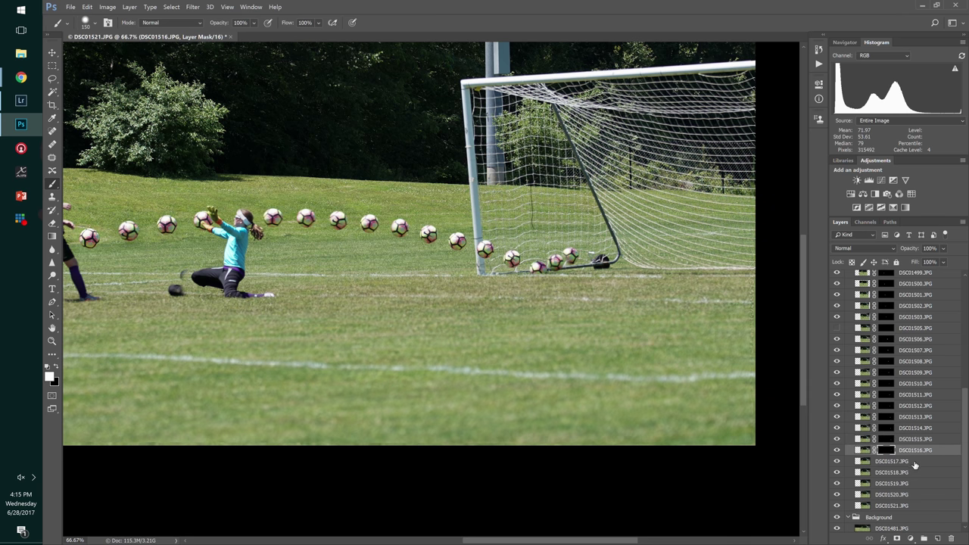
# - Mask DSC01517–DSC01520 and paint white to reveal the last balls inside the net
pyautogui.press('x')
pyautogui.click(901, 461)
pyautogui.keyDown('alt'); pyautogui.click(896, 538); pyautogui.keyUp('alt')
pyautogui.press('x')
pyautogui.click(584, 251)
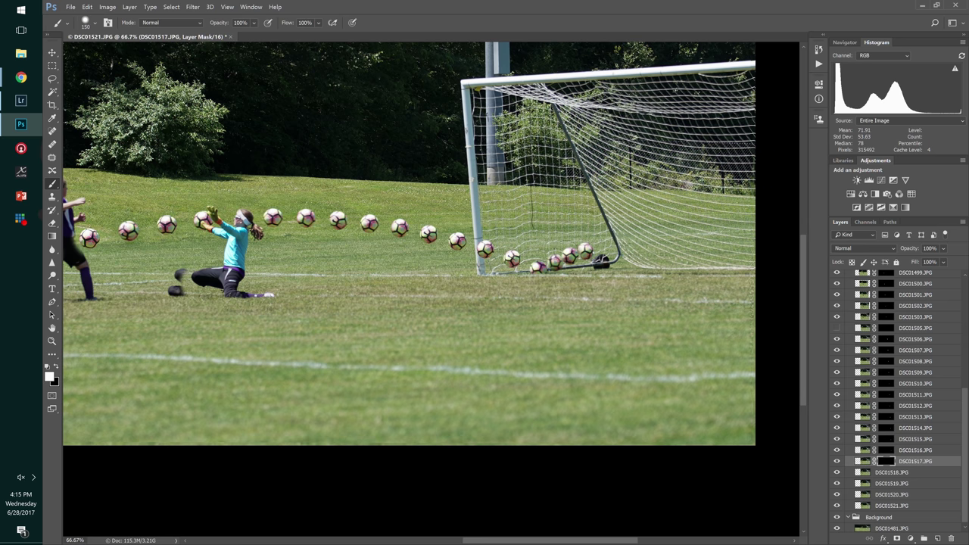
pyautogui.click(902, 471)
pyautogui.keyDown('alt'); pyautogui.click(897, 538); pyautogui.keyUp('alt')
pyautogui.click(598, 248)
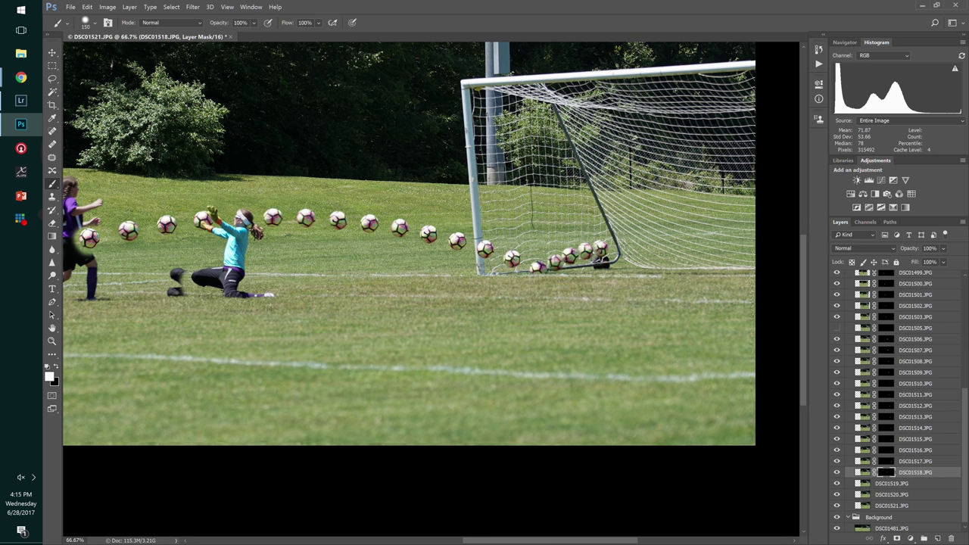
pyautogui.click(902, 483)
pyautogui.keyDown('alt'); pyautogui.click(897, 538); pyautogui.keyUp('alt')
pyautogui.click(613, 247)
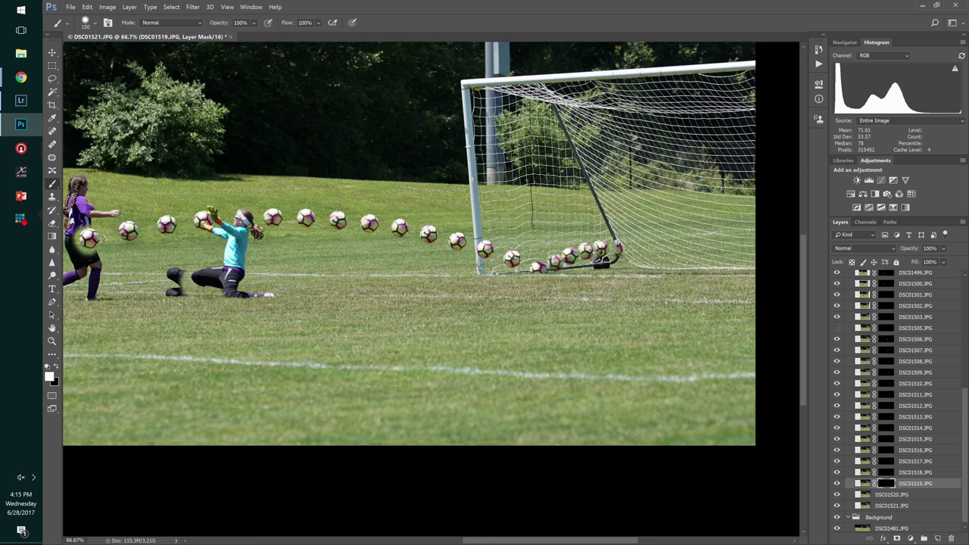
pyautogui.press('x')
pyautogui.click(920, 496)
pyautogui.keyDown('alt'); pyautogui.click(897, 537); pyautogui.keyUp('alt')
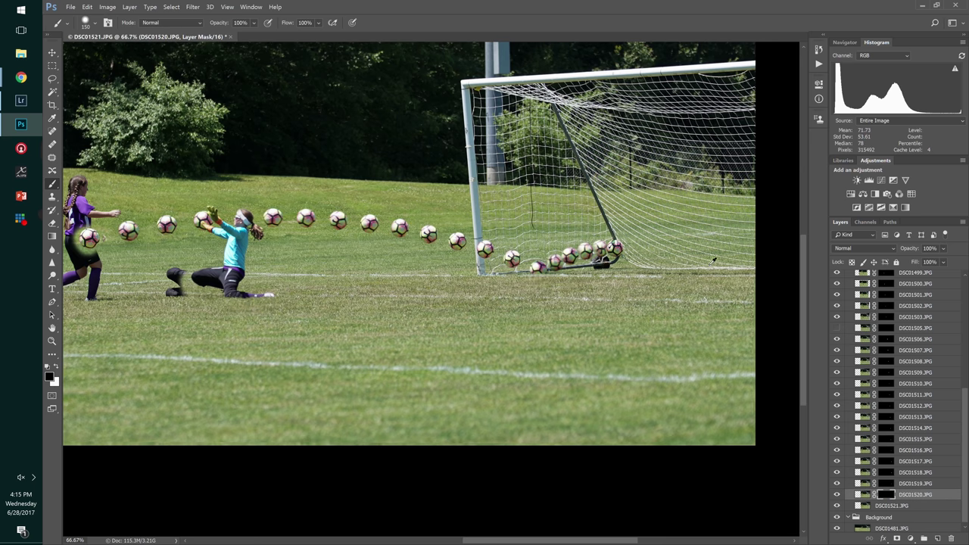
pyautogui.press('x')
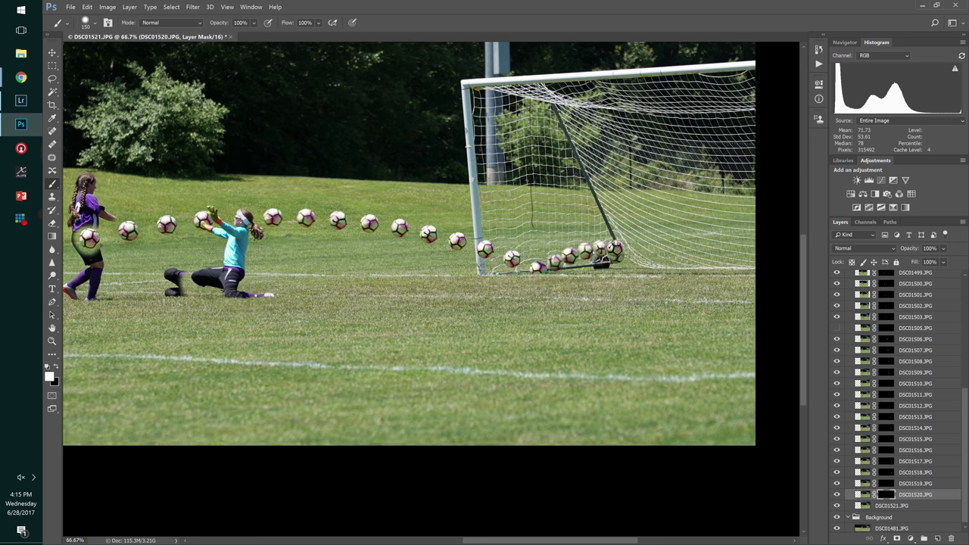
pyautogui.click(615, 249)
# - Hide the DSC01521.JPG layer instead of masking it
pyautogui.click(893, 505)
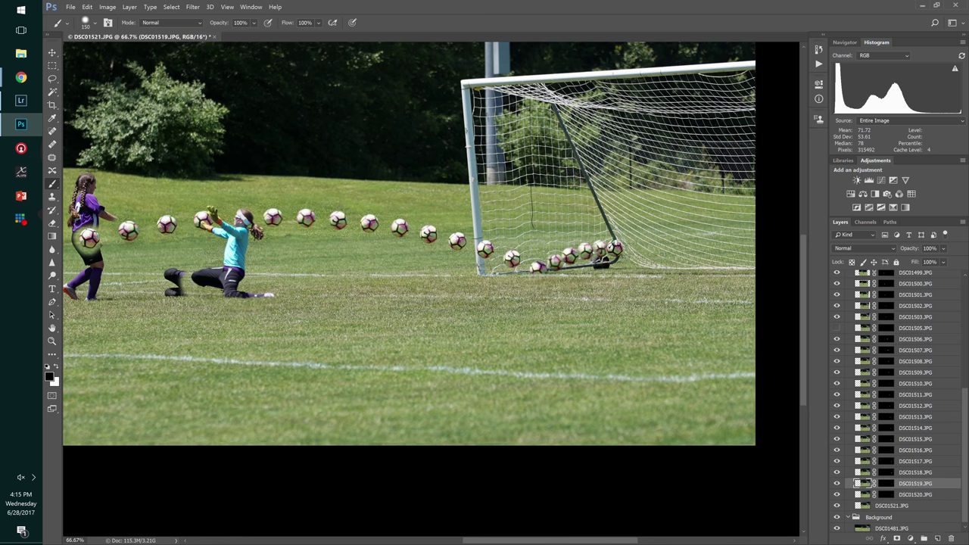
pyautogui.keyDown('alt'); pyautogui.click(898, 538); pyautogui.keyUp('alt')
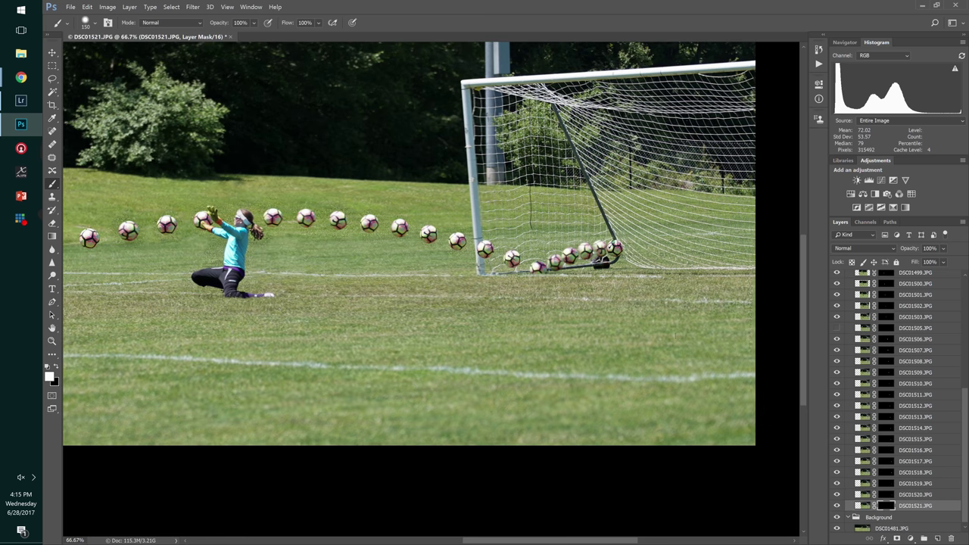
pyautogui.hotkey('ctrl', 'z')
pyautogui.click(838, 506)
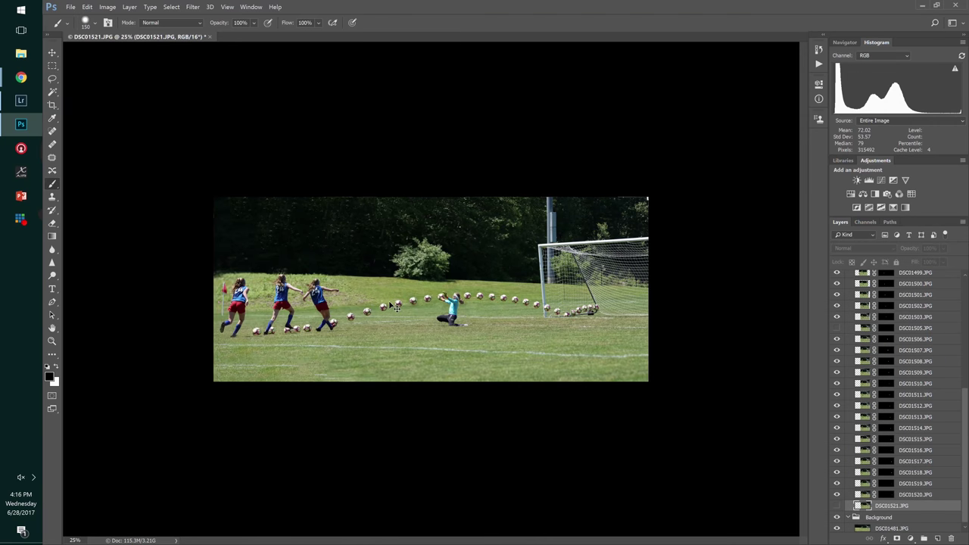
# - Zoom in to inspect the balls near the goalie at actual pixel size
pyautogui.hotkey('ctrl', '+')
pyautogui.hotkey('ctrl', '+')
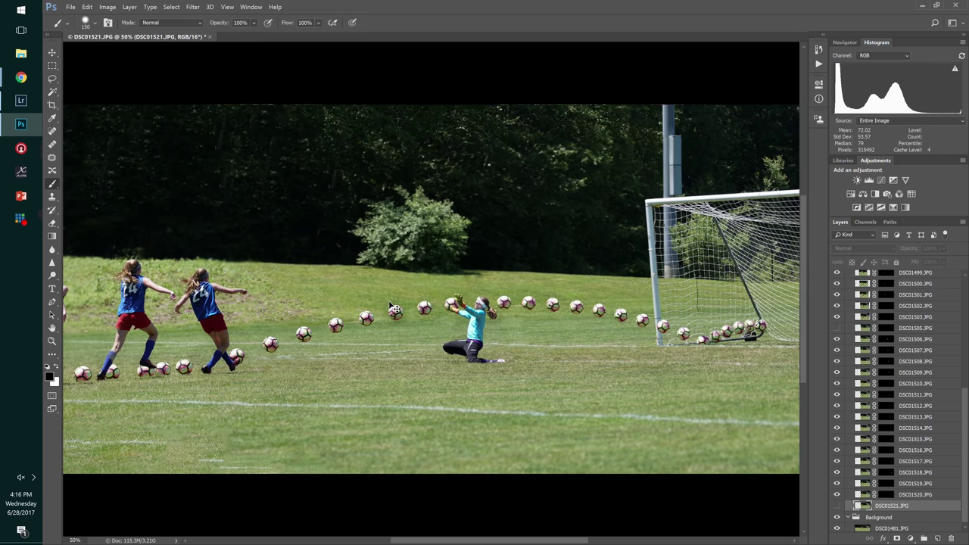
pyautogui.hotkey('ctrl', '0')
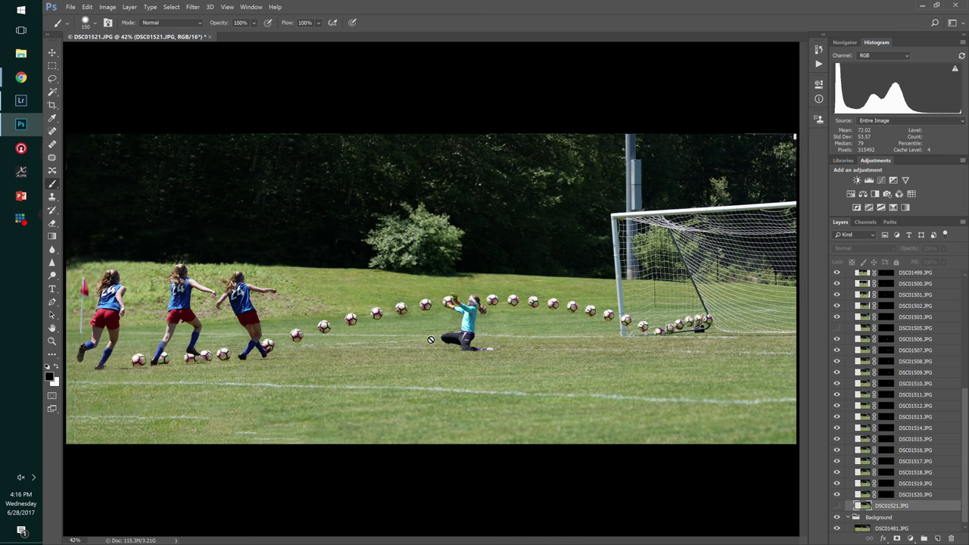
pyautogui.hotkey('ctrl', '1')
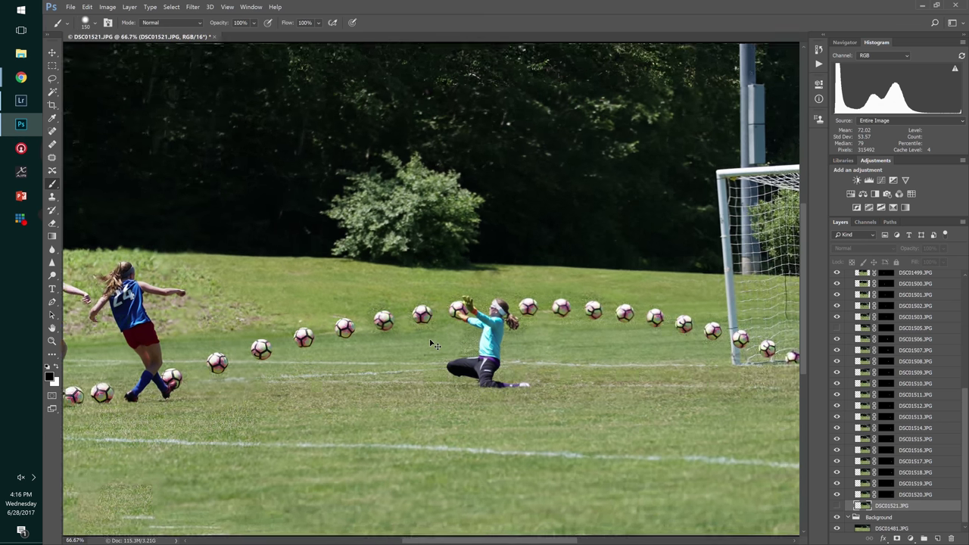
pyautogui.hotkey('ctrl', '+')
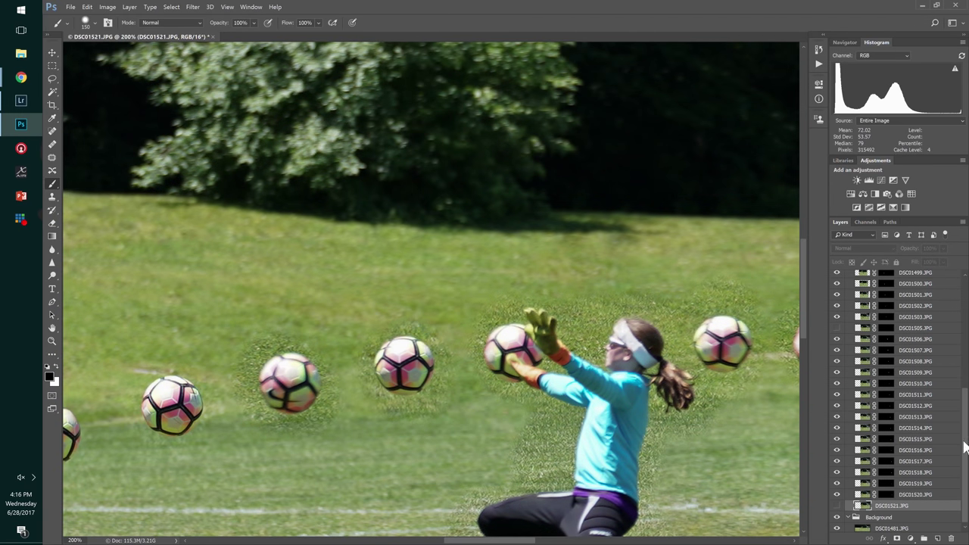
pyautogui.scroll(-1, 967, 471)
# - Nudge the DSC01481.JPG background photo slightly left, then bring up Save As
pyautogui.click(895, 516)
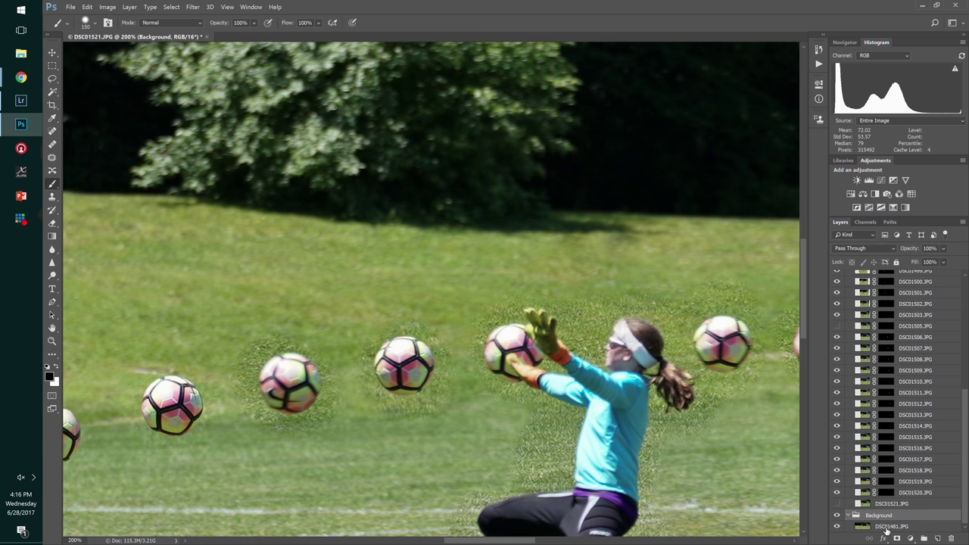
pyautogui.click(890, 526)
pyautogui.moveTo(583, 447); pyautogui.dragTo(567, 446)
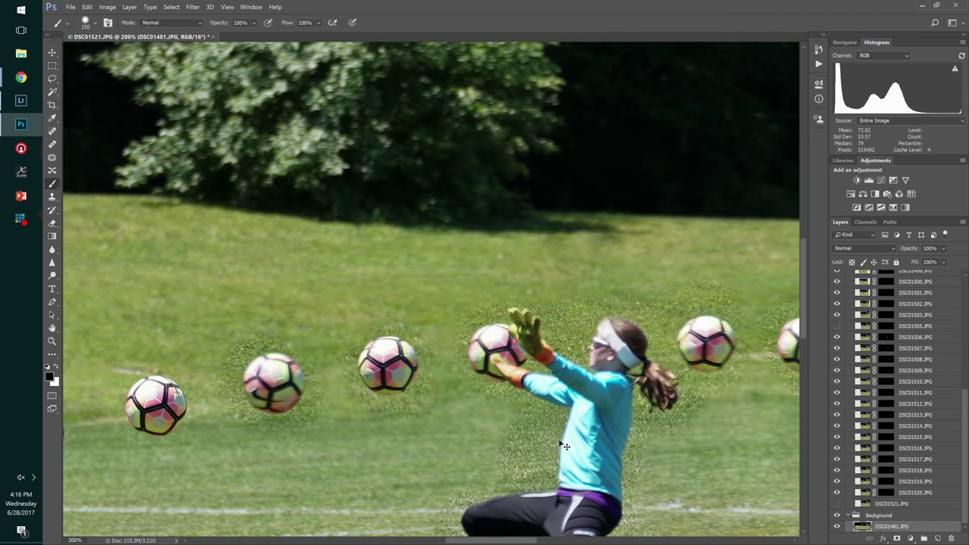
pyautogui.hotkey('ctrl', '-')
pyautogui.hotkey('ctrl', '-')
pyautogui.hotkey('ctrl', '-')
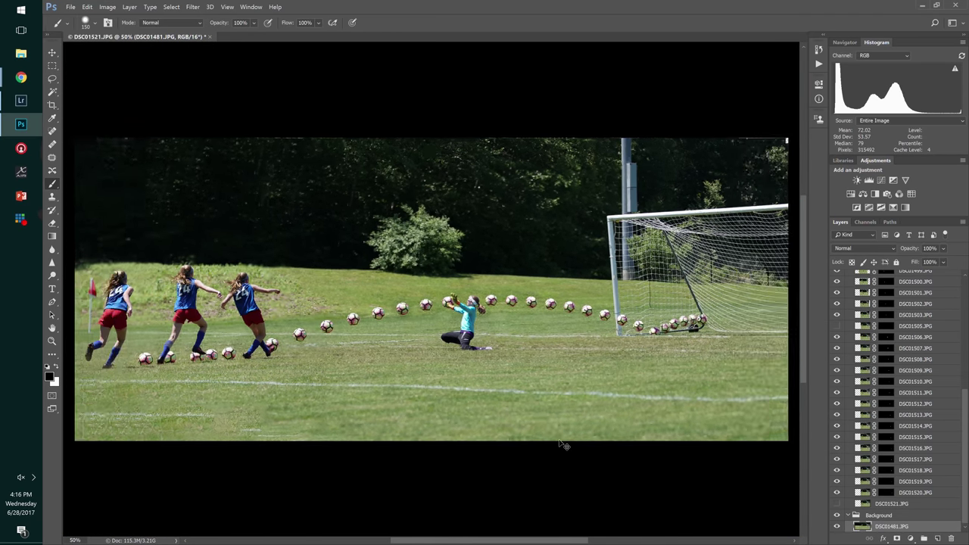
pyautogui.hotkey('ctrl', '-')
pyautogui.hotkey('ctrl', 'shift', 's')
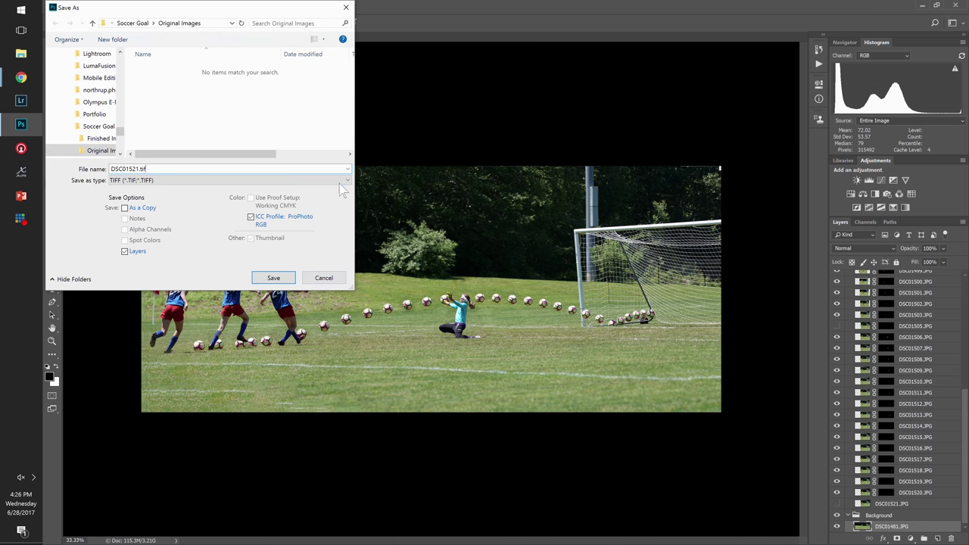
# - Switch the save format to Large Document Format (*.PSB), making the file DSC01521.psb
pyautogui.click(338, 181)
pyautogui.click(120, 183)
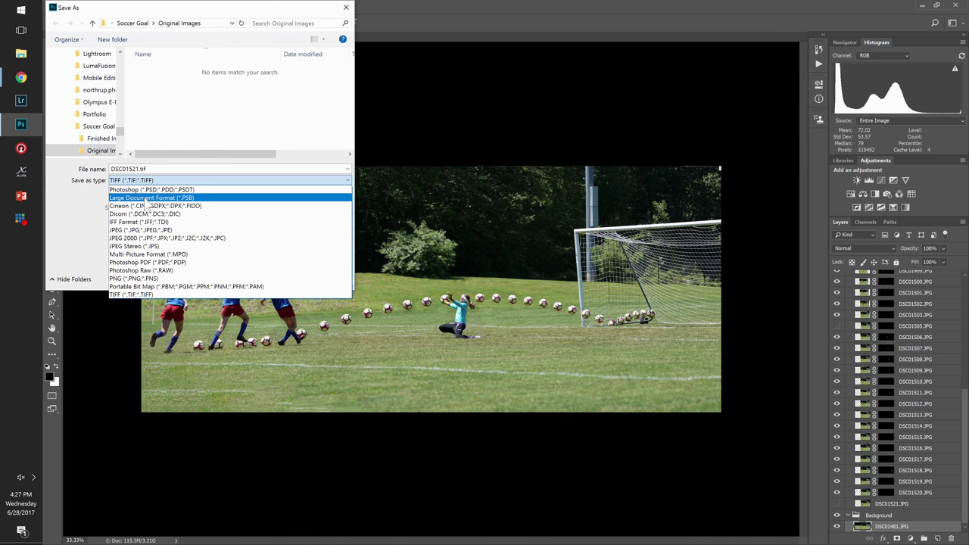
pyautogui.click(143, 199)
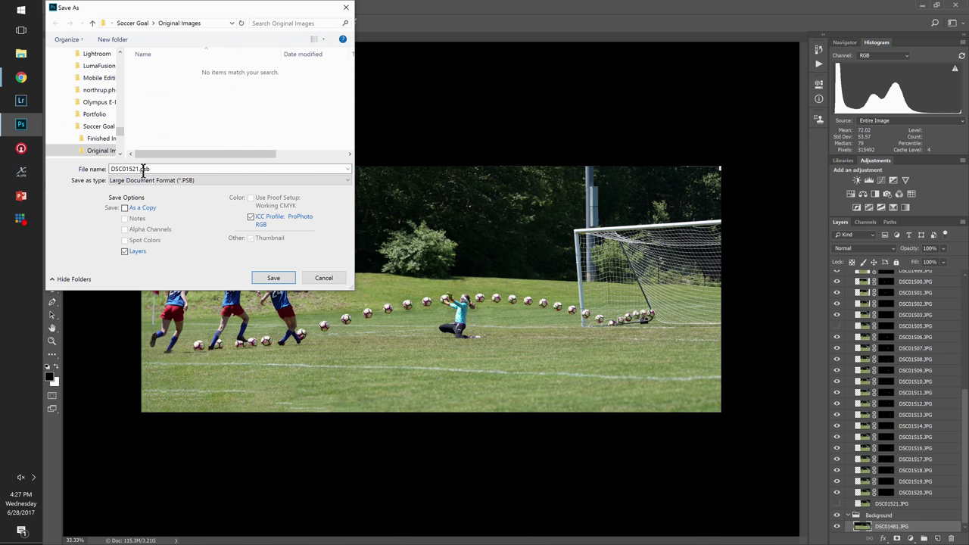